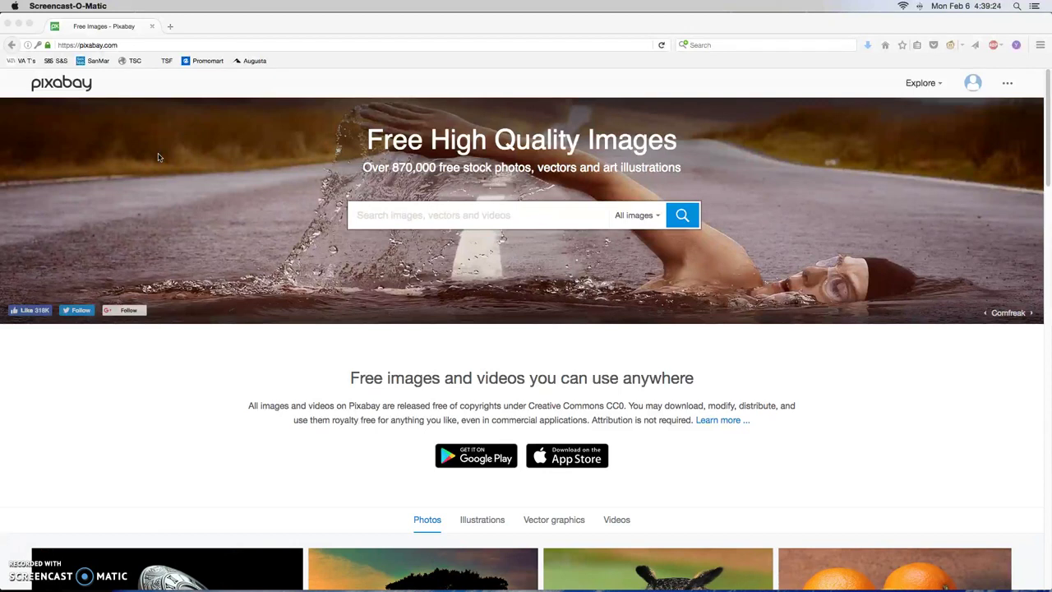
Step: Search Pixabay for 'valentine's day', filter to All images, and scroll through the results
left_click(214, 285)
left_click(386, 215)
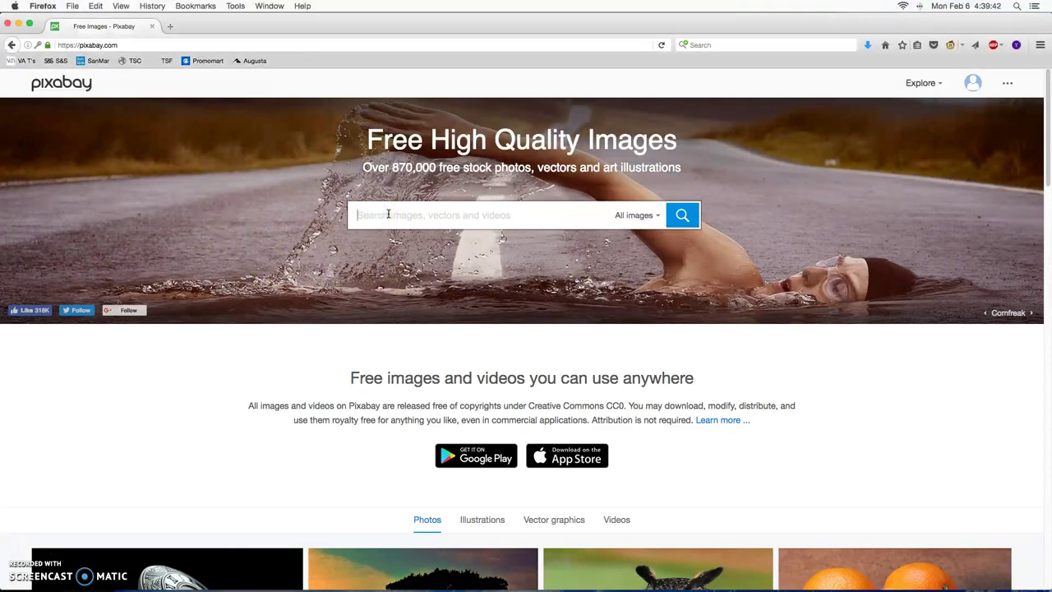
type("valentine's day")
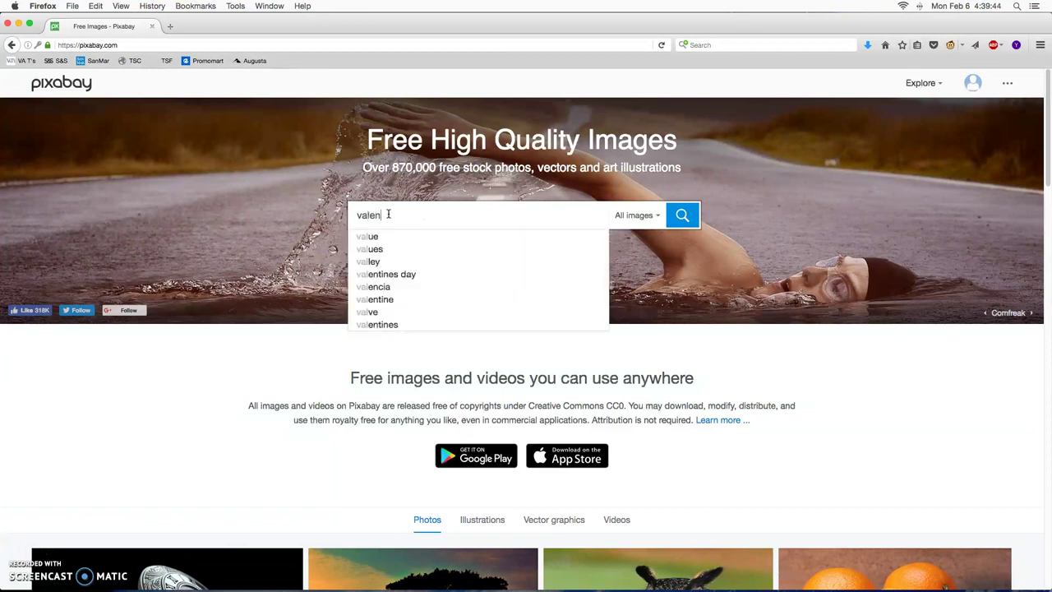
key("Return")
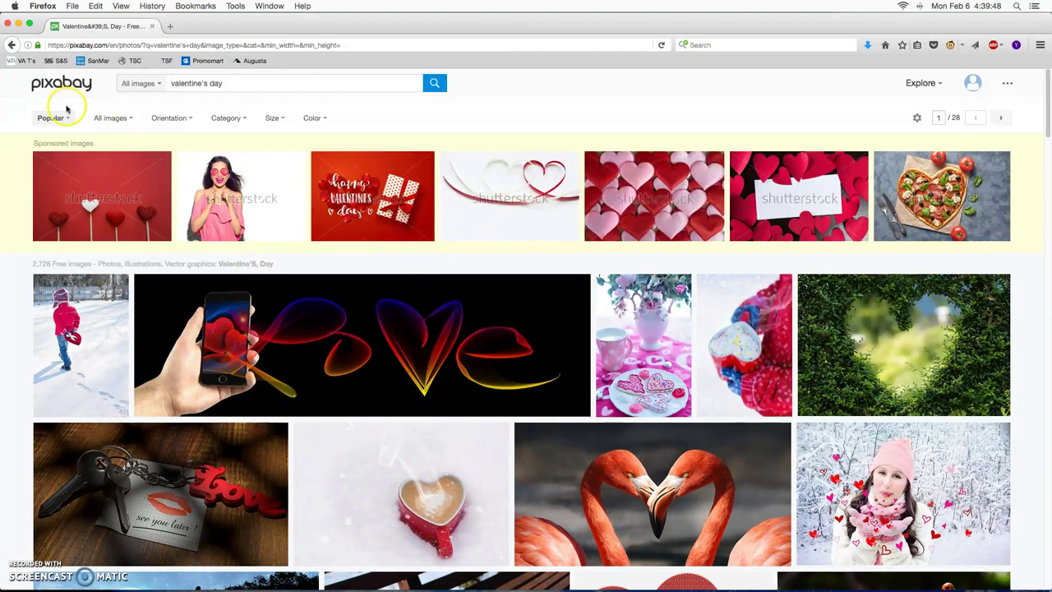
left_click(111, 120)
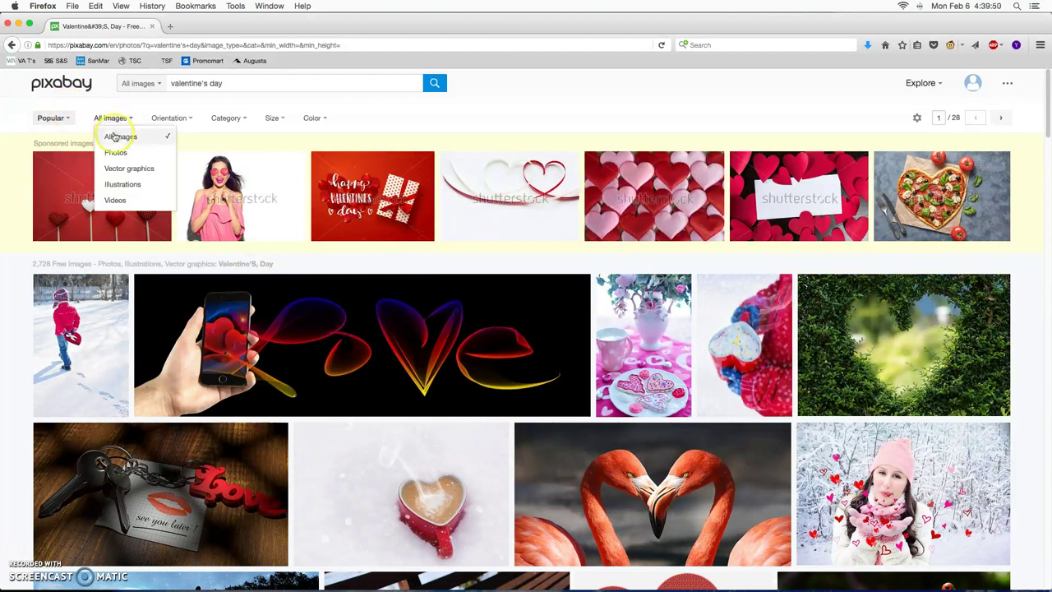
left_click(117, 169)
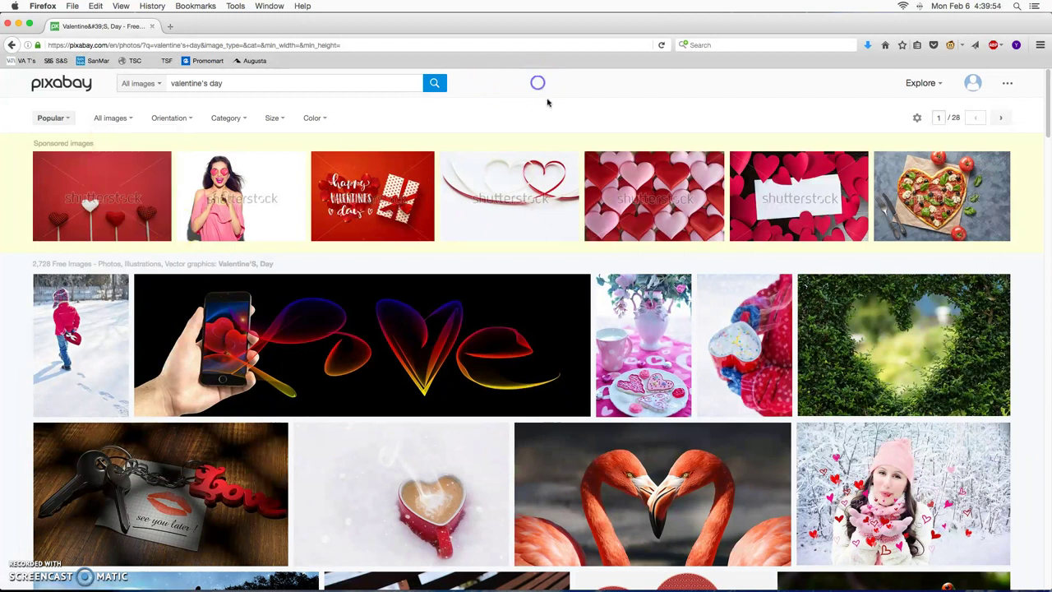
scroll(551, 123, "down", 5)
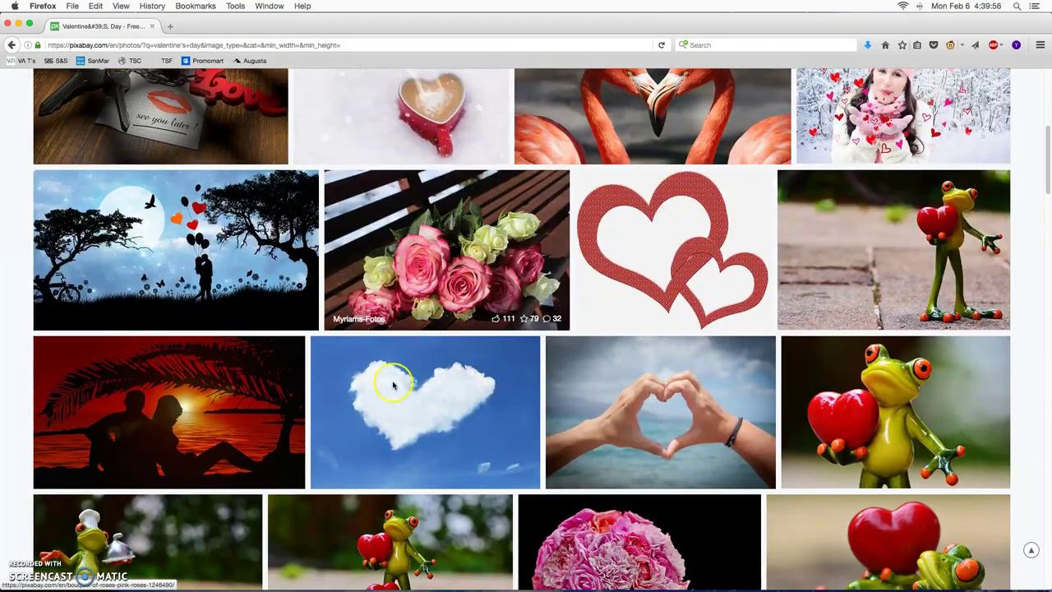
Step: Download the heart-shaped cloud photo at original size to the Desktop as cloud-600224, then minimize Firefox
left_click(430, 414)
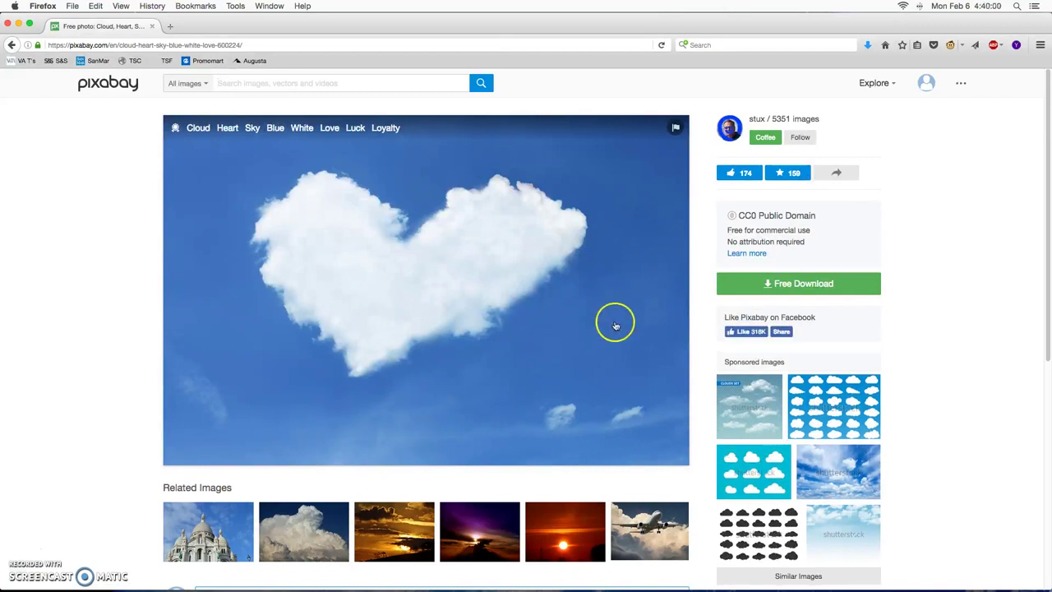
left_click(740, 283)
left_click(732, 368)
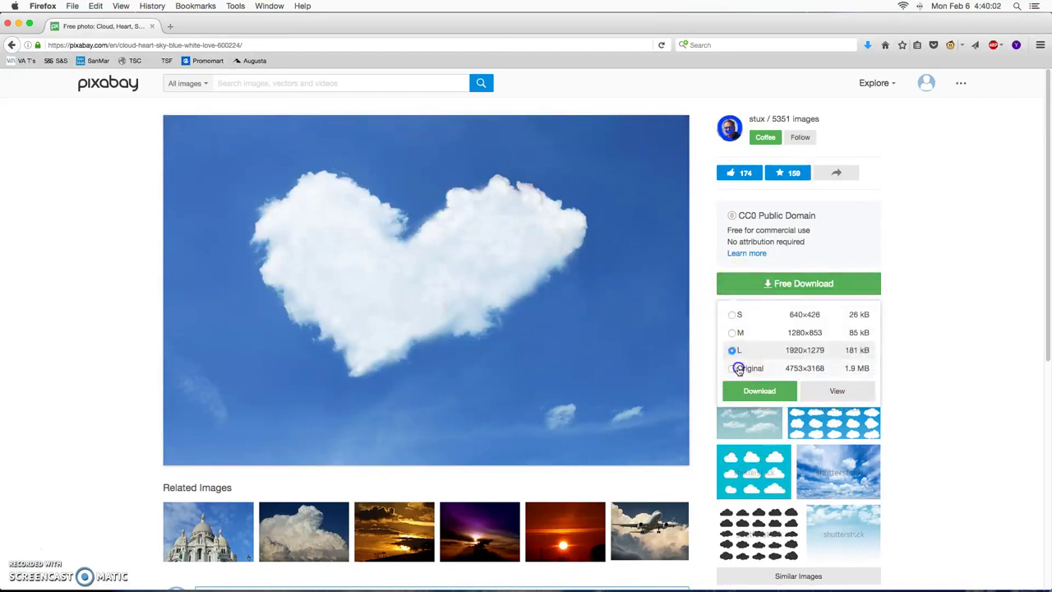
left_click(753, 392)
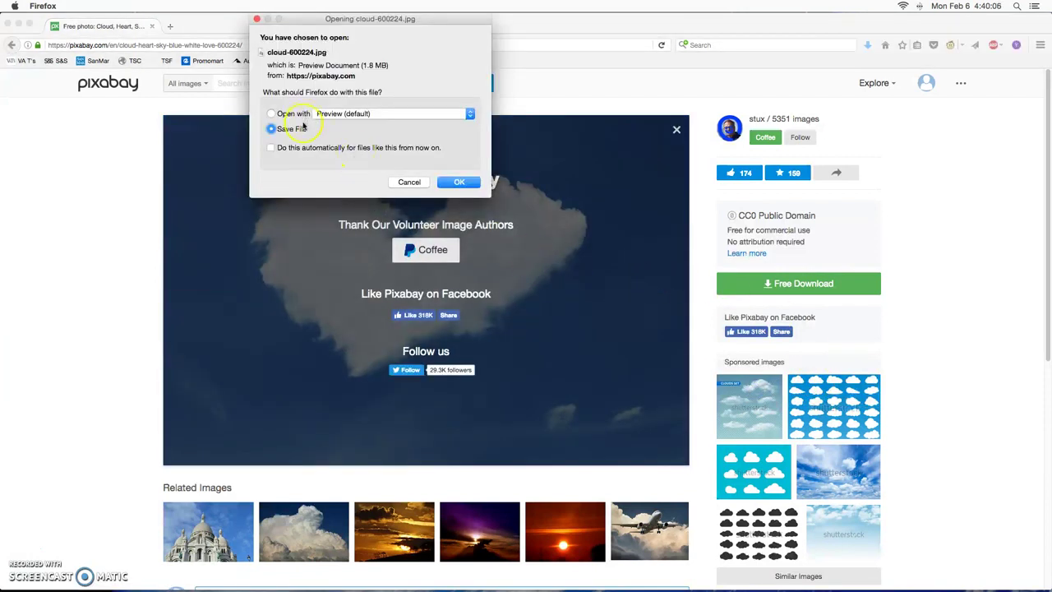
left_click(463, 181)
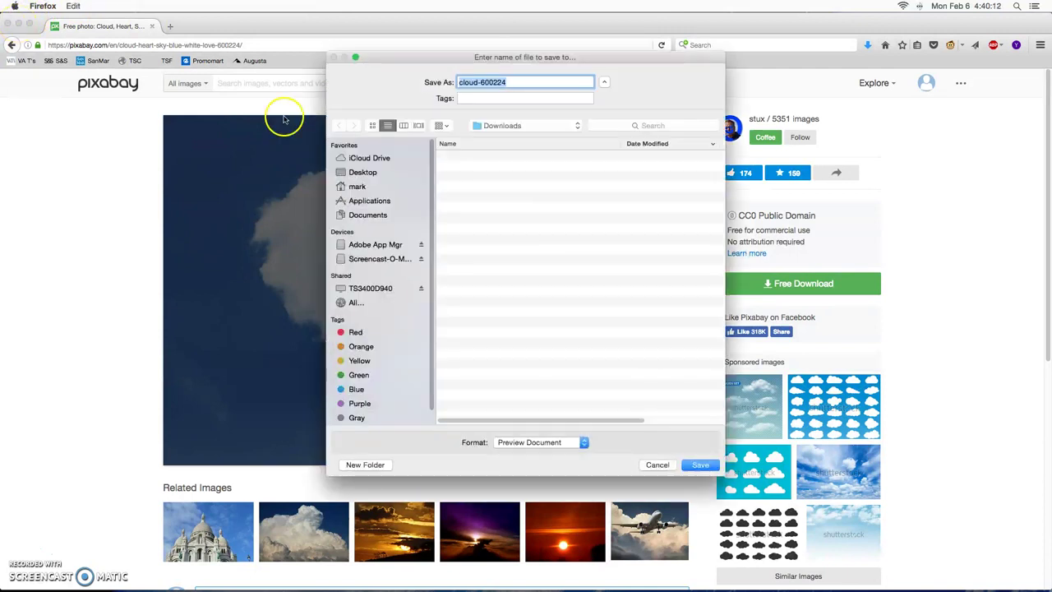
left_click(367, 172)
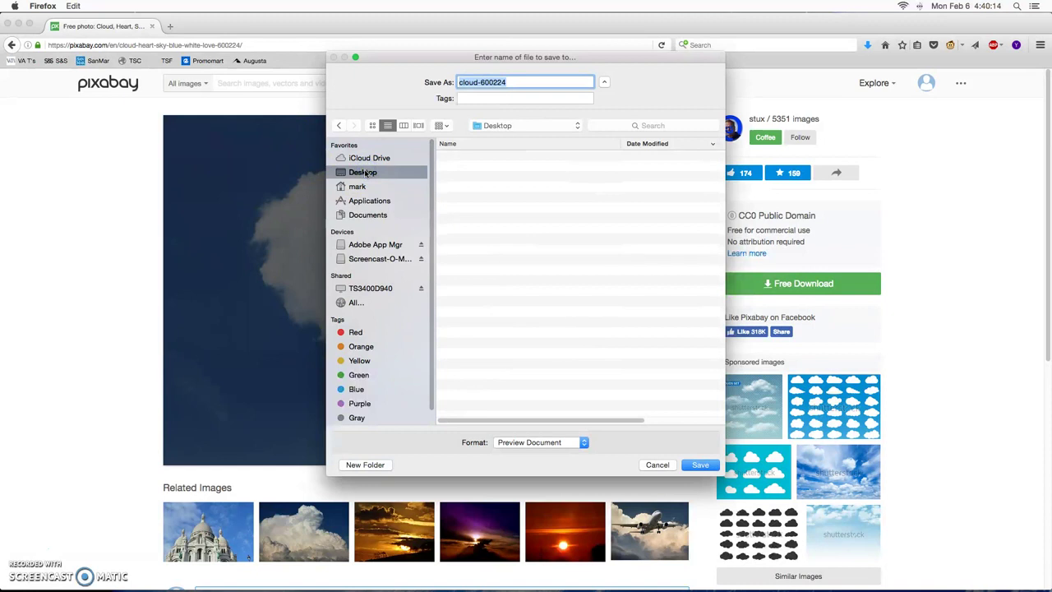
left_click(697, 465)
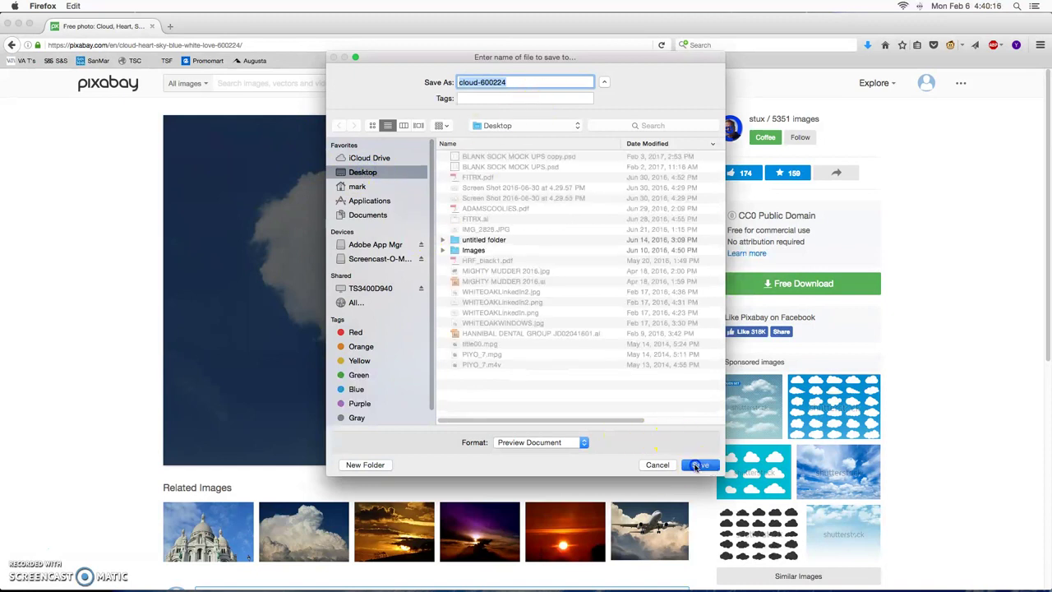
left_click(19, 25)
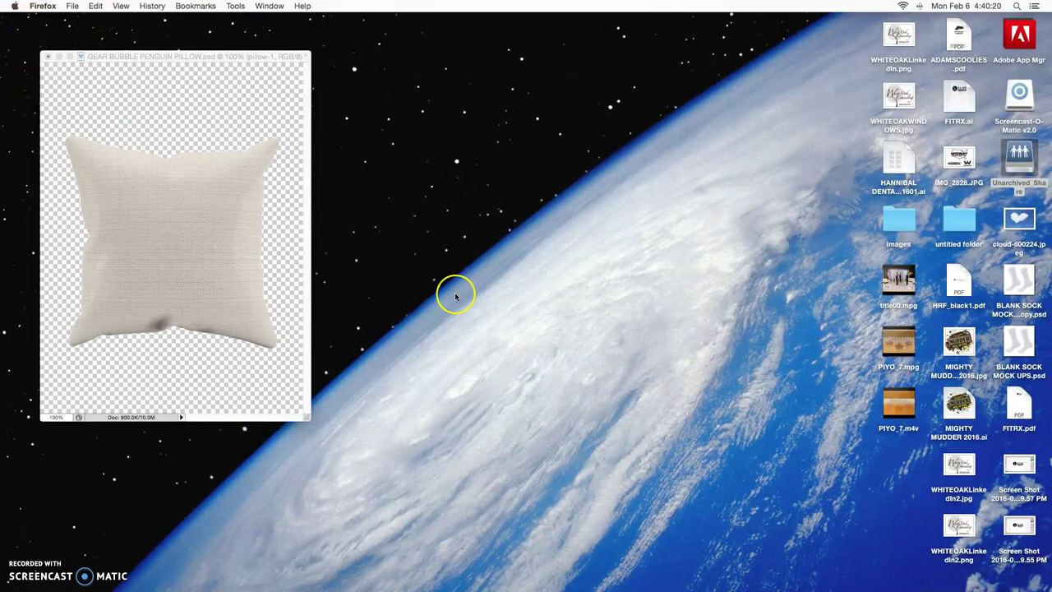
Step: Start a new Photoshop document with width and height of 700 pixels
left_click(213, 286)
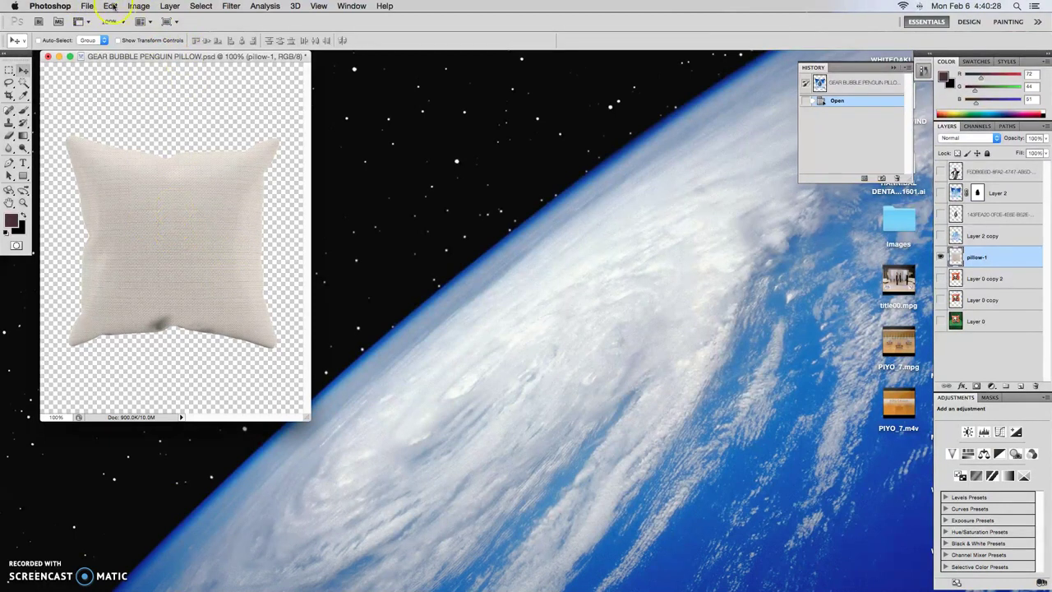
left_click(86, 6)
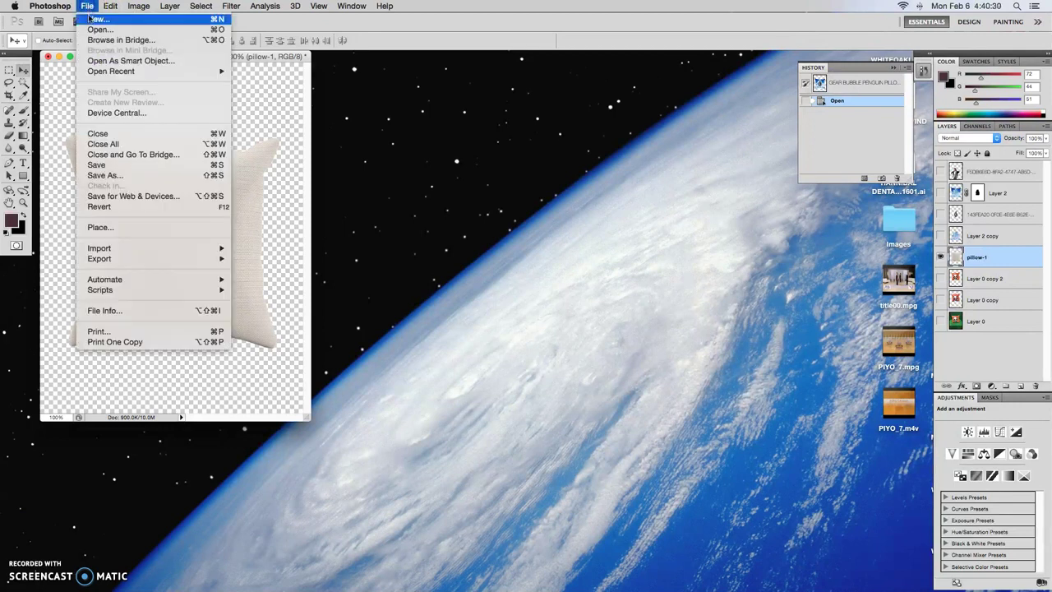
left_click(86, 22)
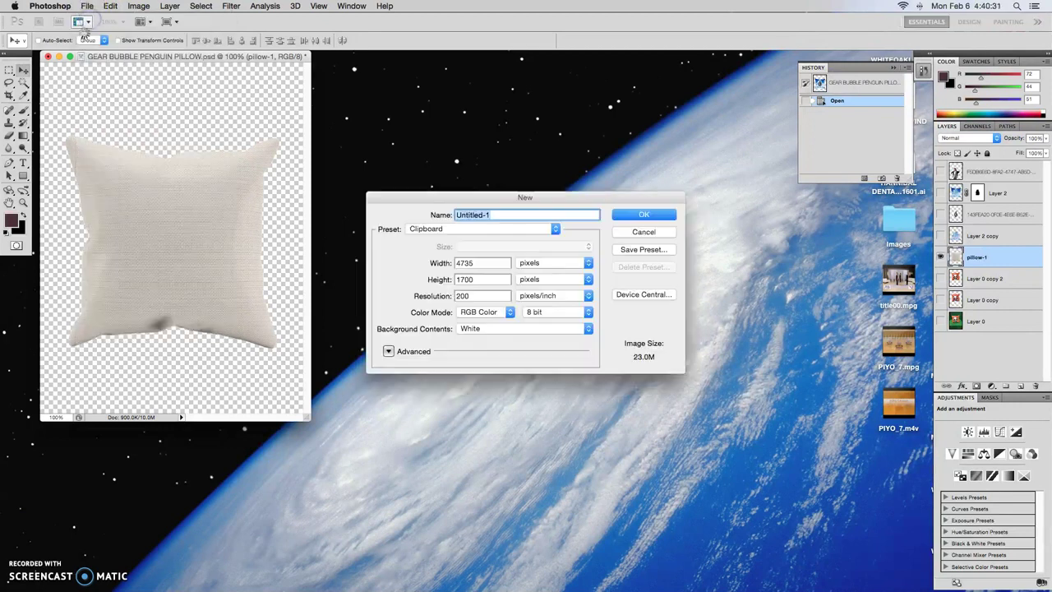
left_click(524, 263)
left_click(530, 272)
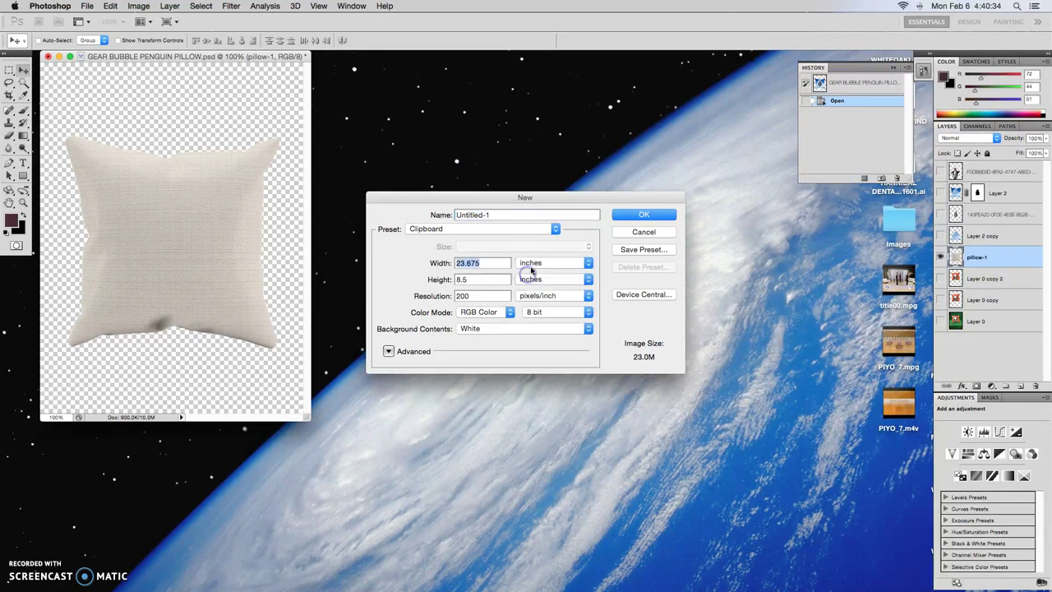
left_click(530, 263)
left_click(530, 254)
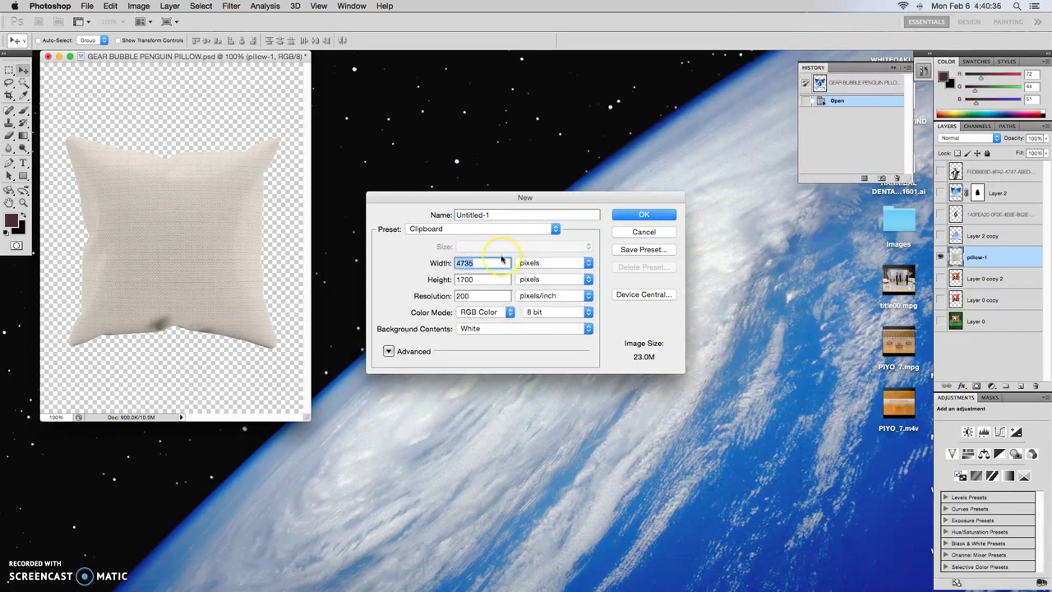
type("700")
key("Tab")
type("7")
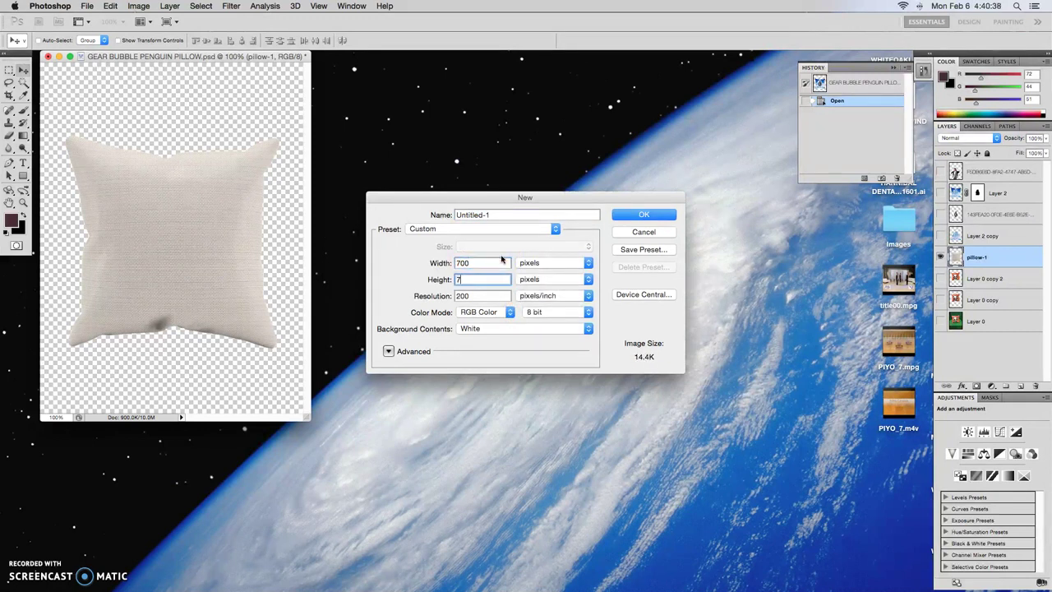
type("00")
Step: Set 100 ppi resolution, RGB Color, white background, name it 'cloud heart', and create it
left_click(431, 296)
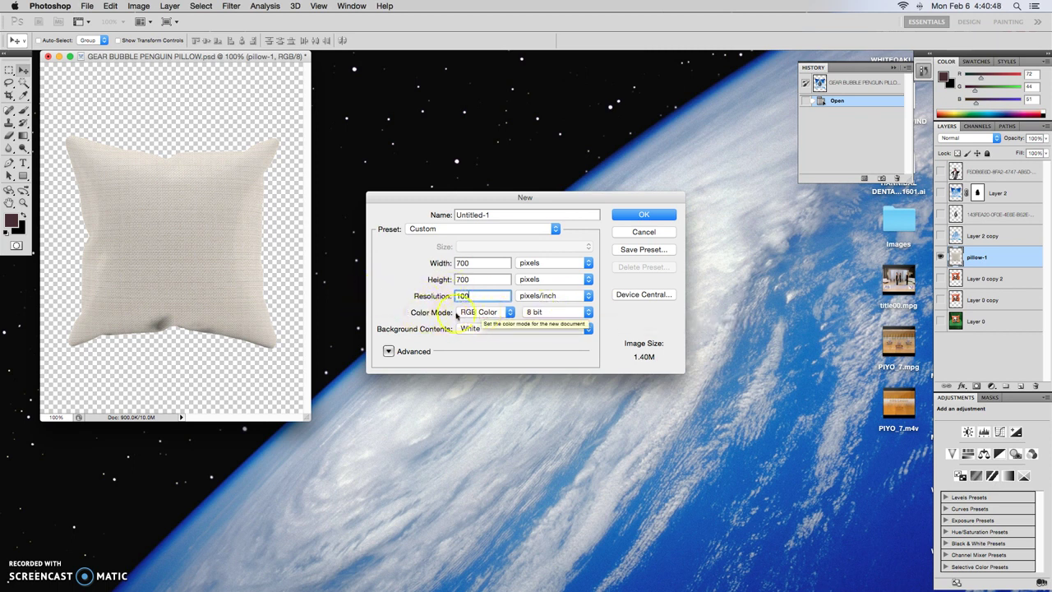
left_click(502, 313)
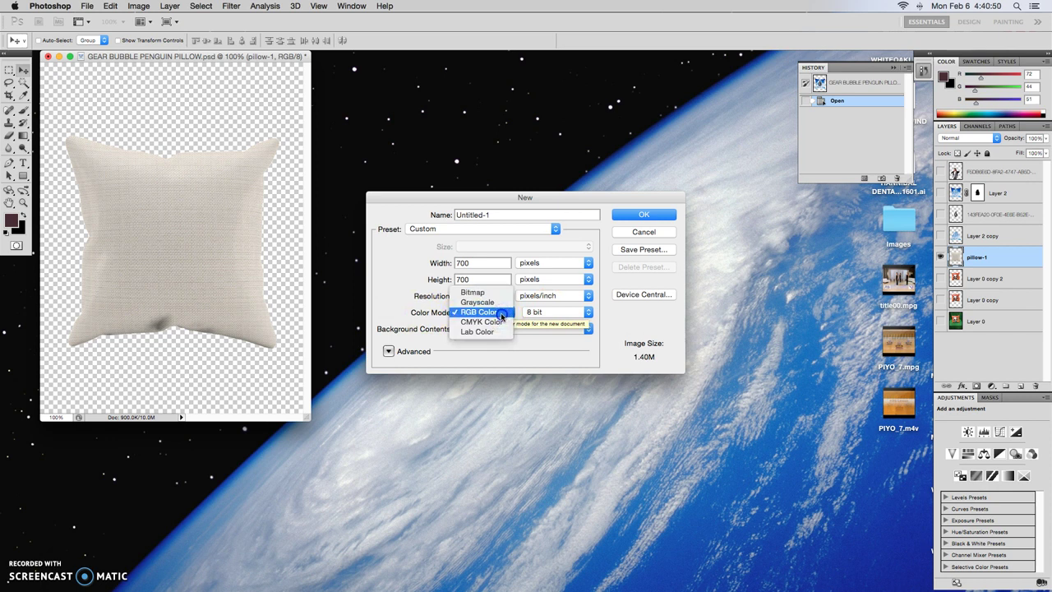
left_click(501, 315)
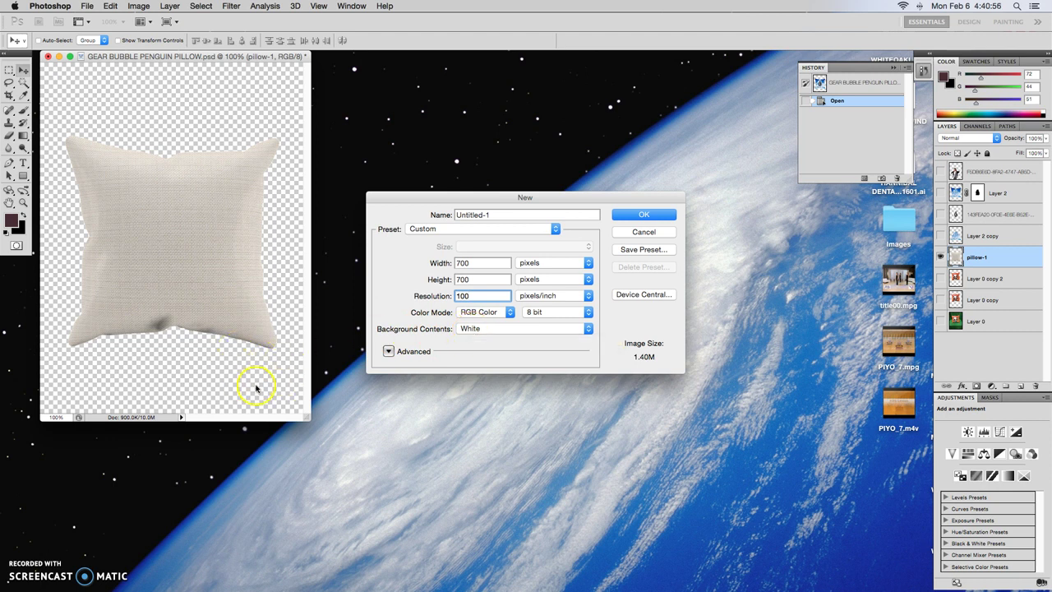
left_click(505, 329)
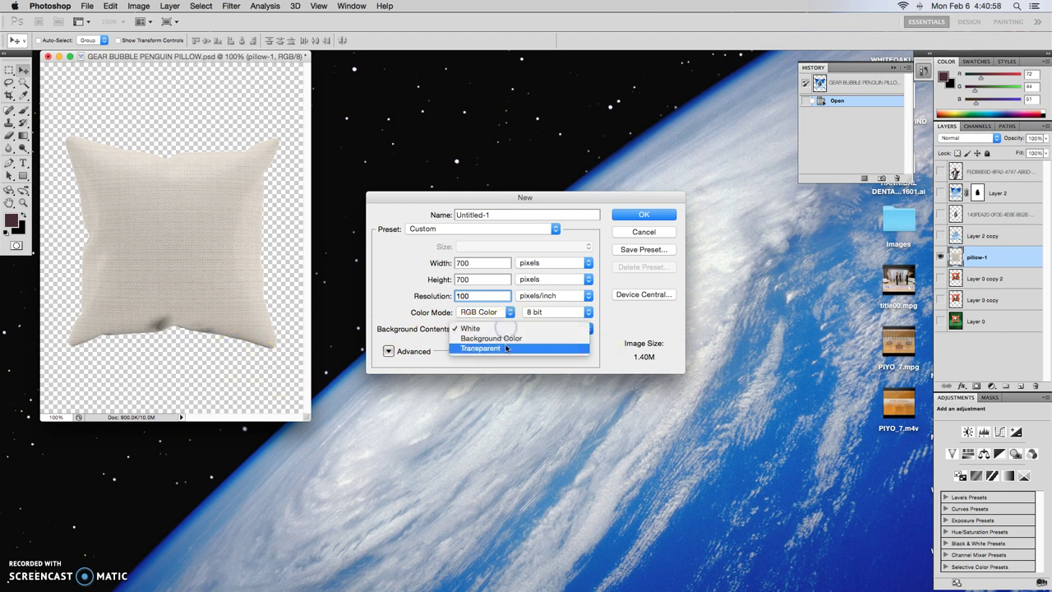
left_click(480, 329)
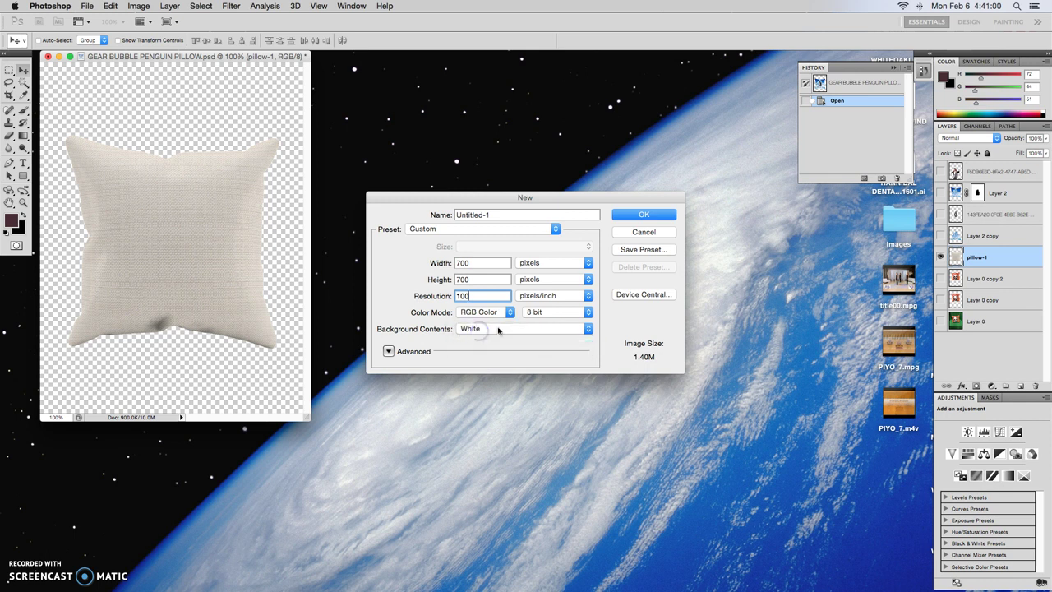
left_click(491, 213)
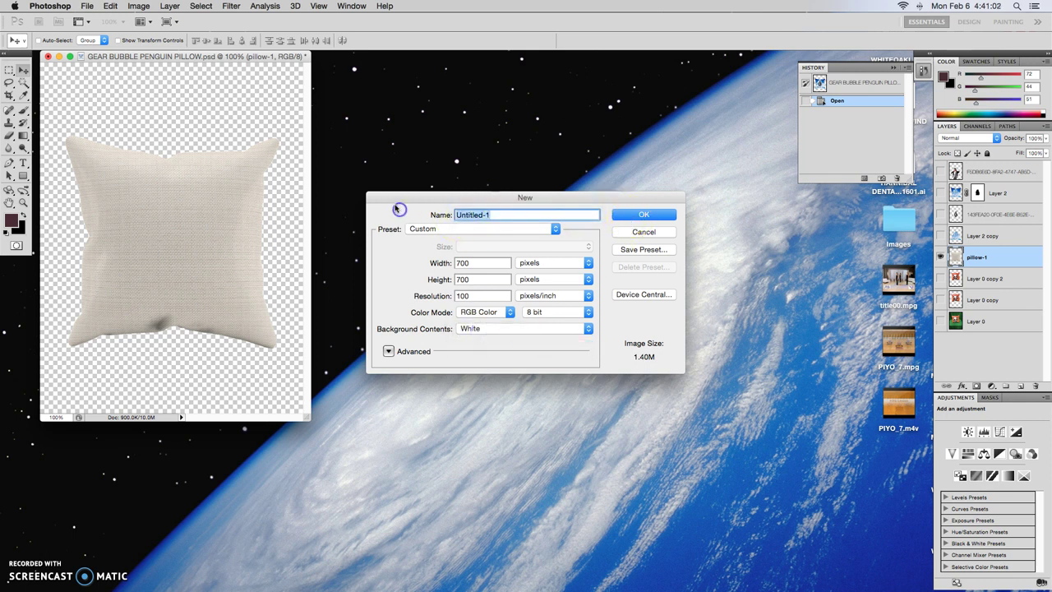
type("cloud  heart")
key("Return")
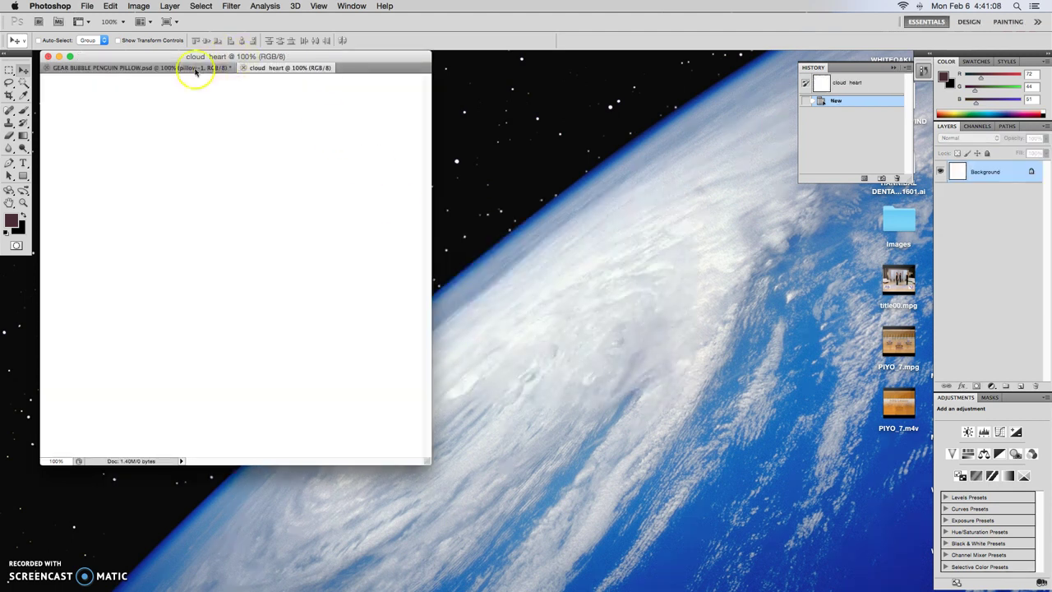
Step: Float the cloud heart window, drag the pillow-1 layer into it, and centre the pillow
left_click(195, 68)
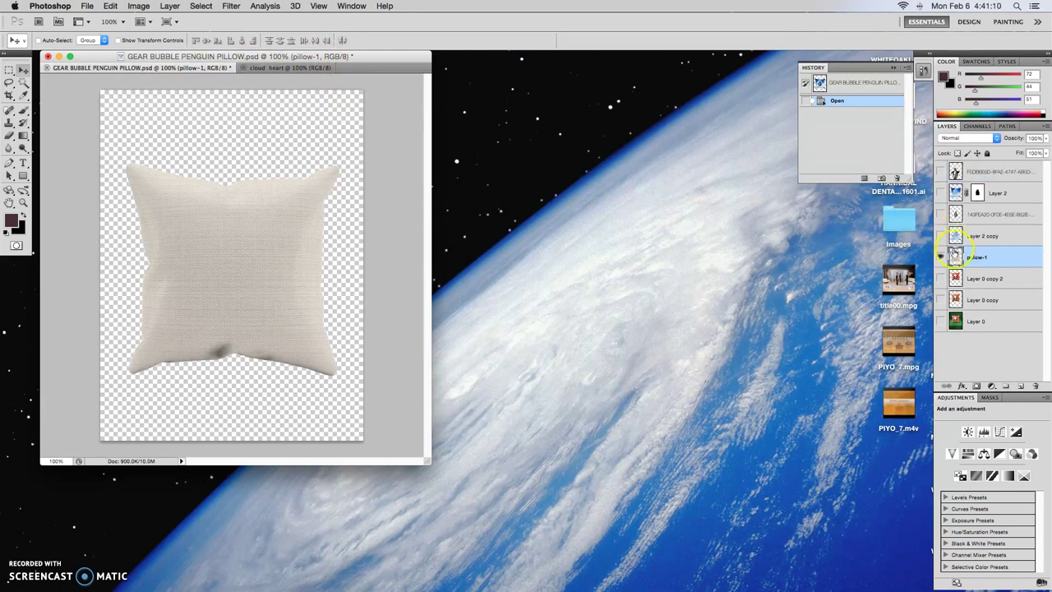
left_click_drag(308, 68, 369, 90)
left_click(228, 190)
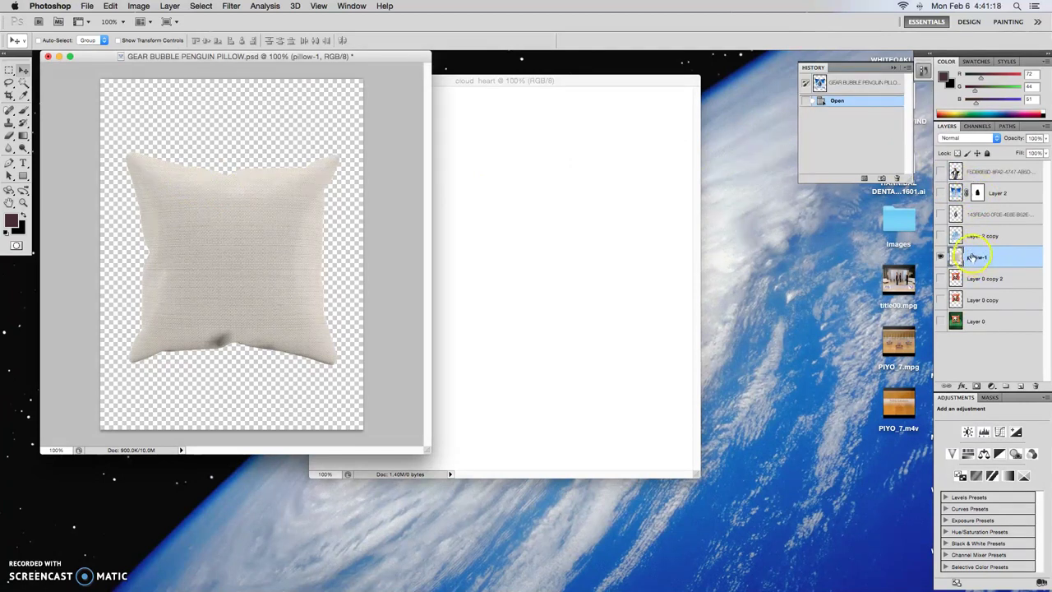
left_click_drag(973, 256, 564, 232)
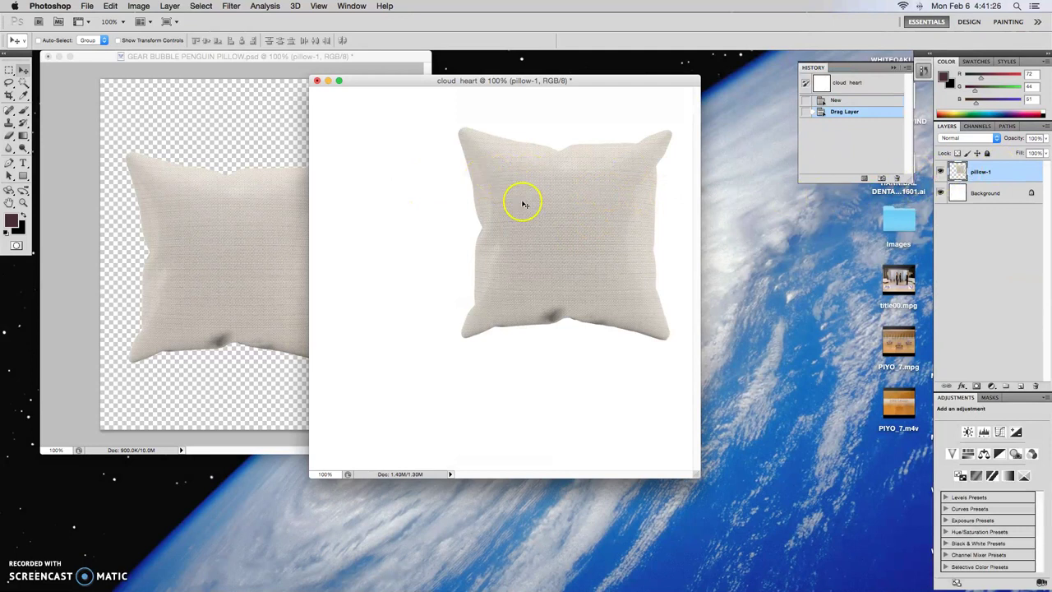
left_click_drag(522, 202, 470, 245)
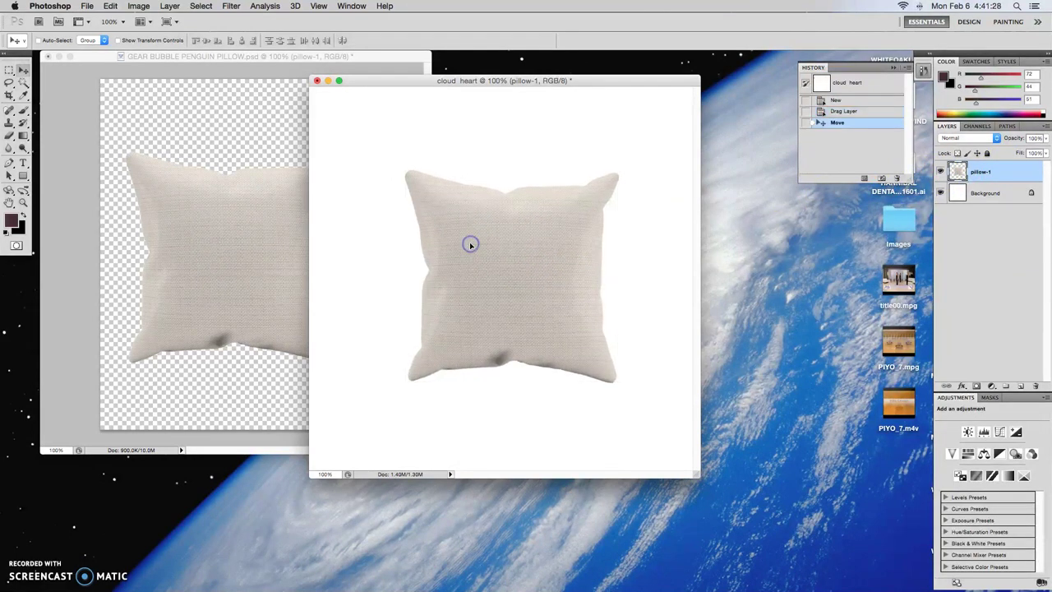
left_click(476, 250)
Step: Free-transform the pillow larger to nearly fill the canvas and nudge it up slightly
key("super+t")
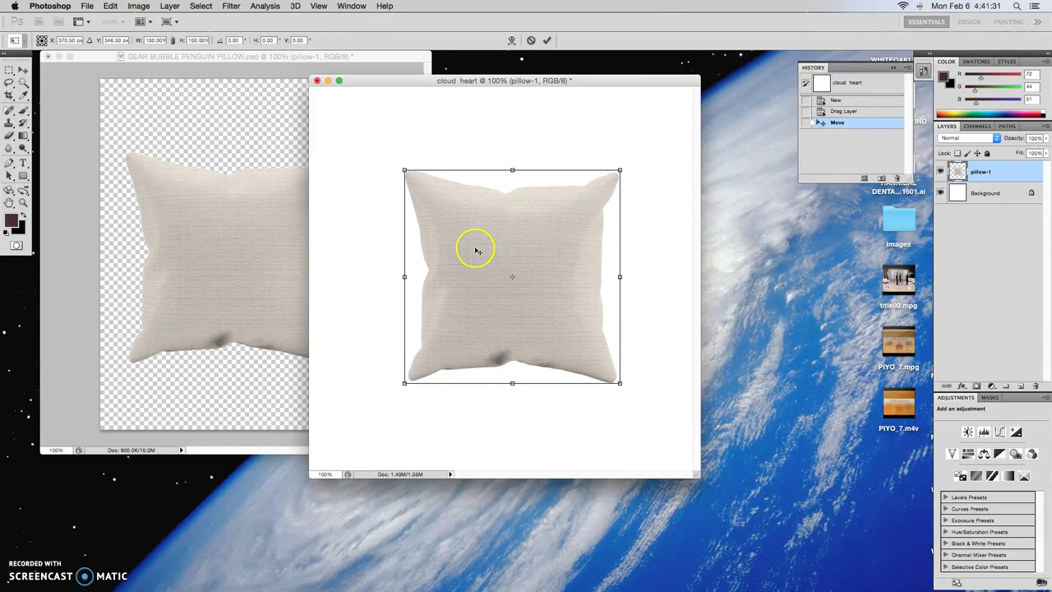
left_click(530, 41)
left_click(138, 7)
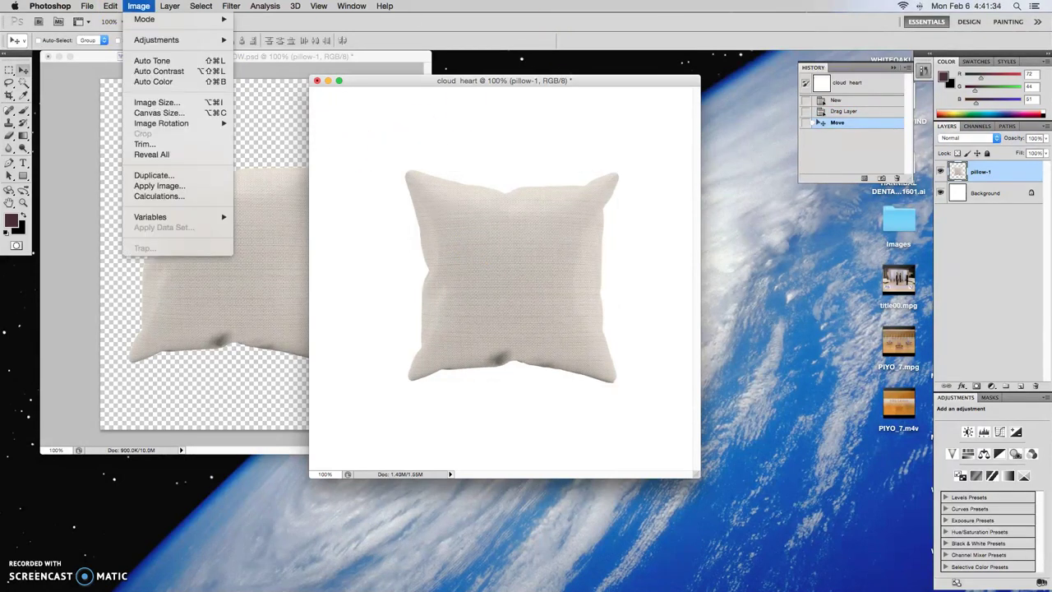
left_click(168, 7)
left_click(140, 6)
mouse_move(154, 42)
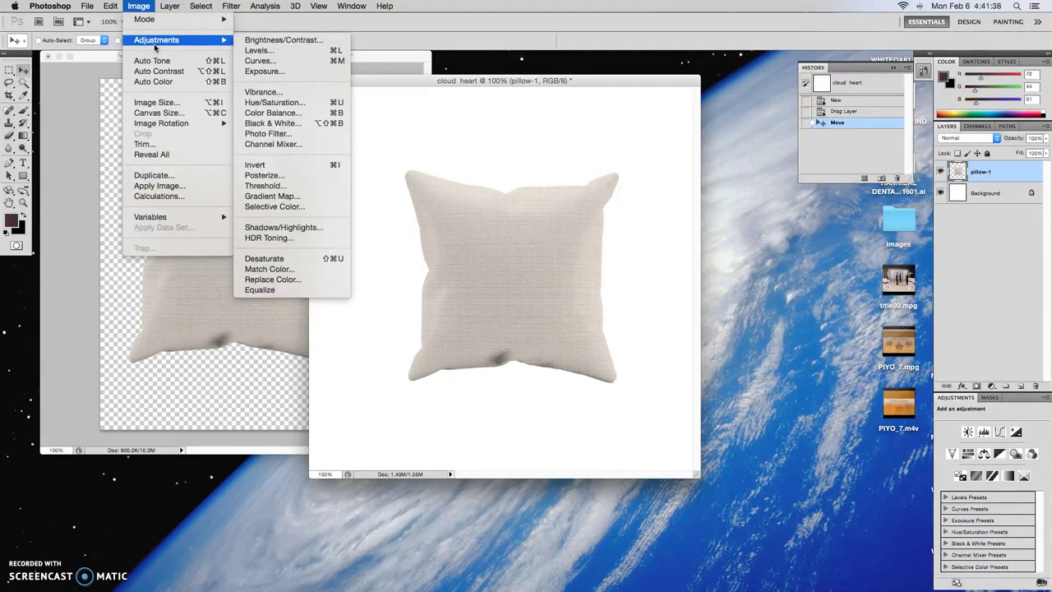
left_click(580, 242)
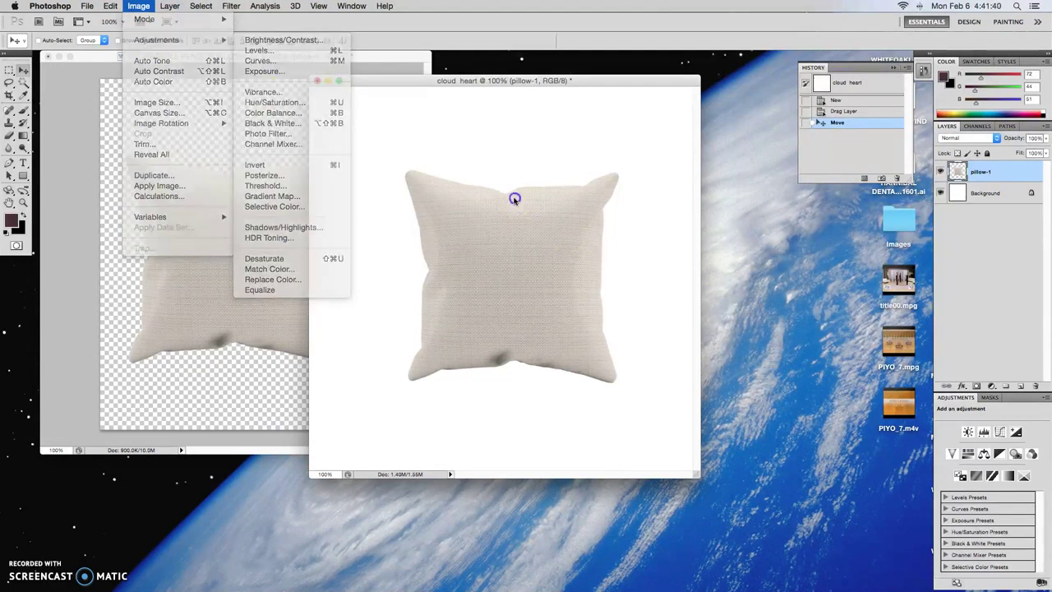
key("super+t")
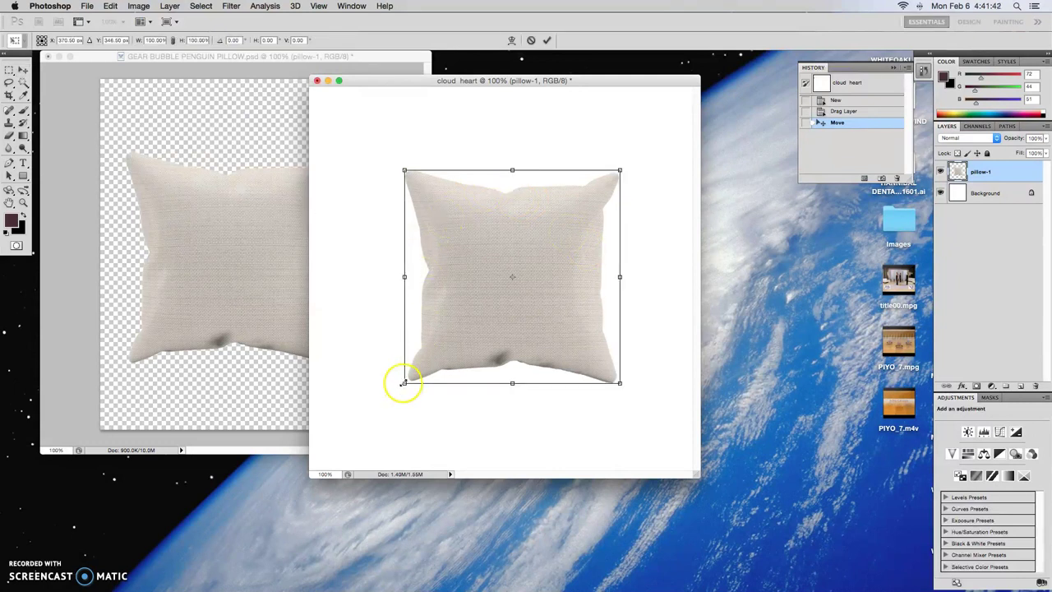
left_click_drag(403, 382, 341, 447)
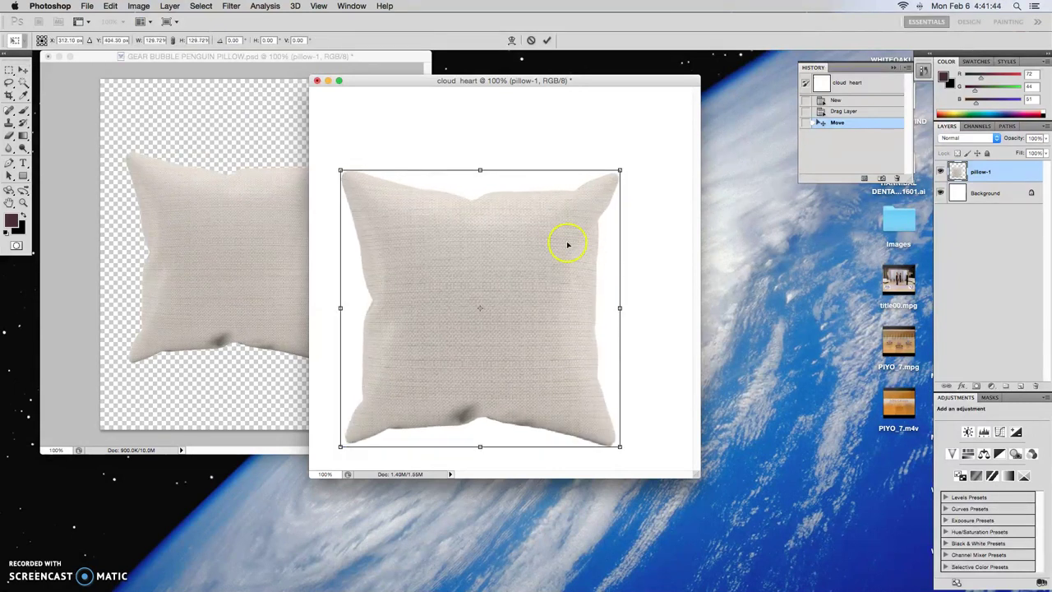
left_click_drag(619, 171, 671, 125)
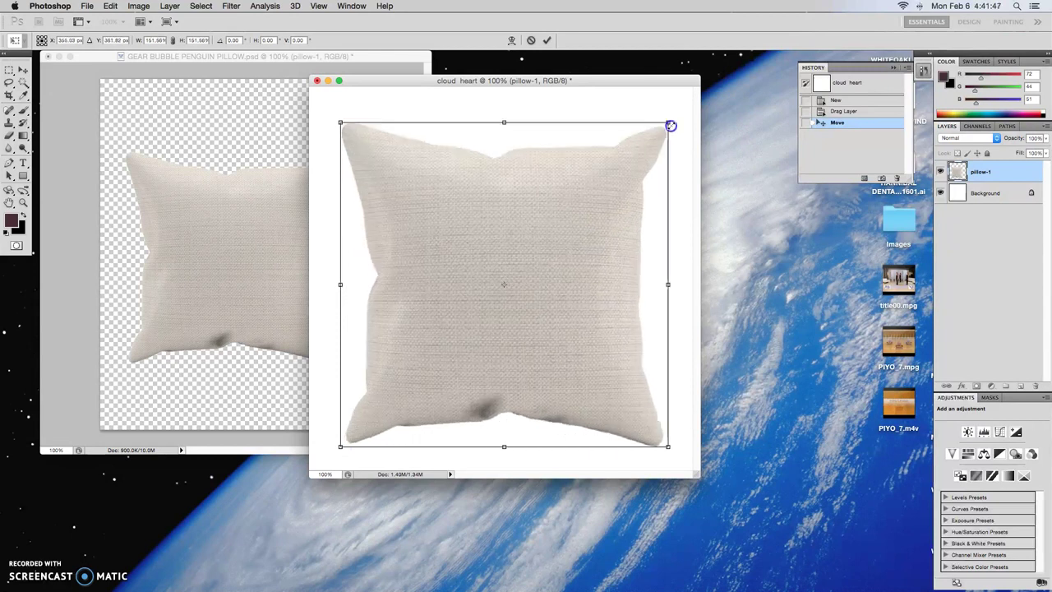
left_click(547, 39)
mouse_move(527, 247)
left_mouse_down()
mouse_move(524, 231)
mouse_move(529, 240)
left_mouse_up()
Step: Close GEAR BUBBLE PENGUIN PILLOW.psd without saving
left_click(146, 56)
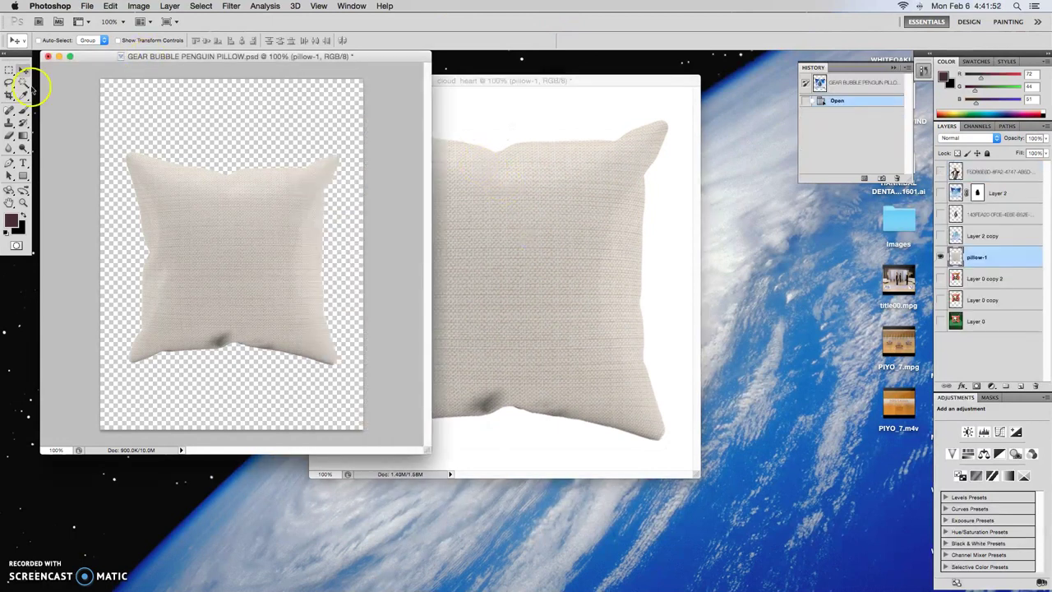
left_click(47, 57)
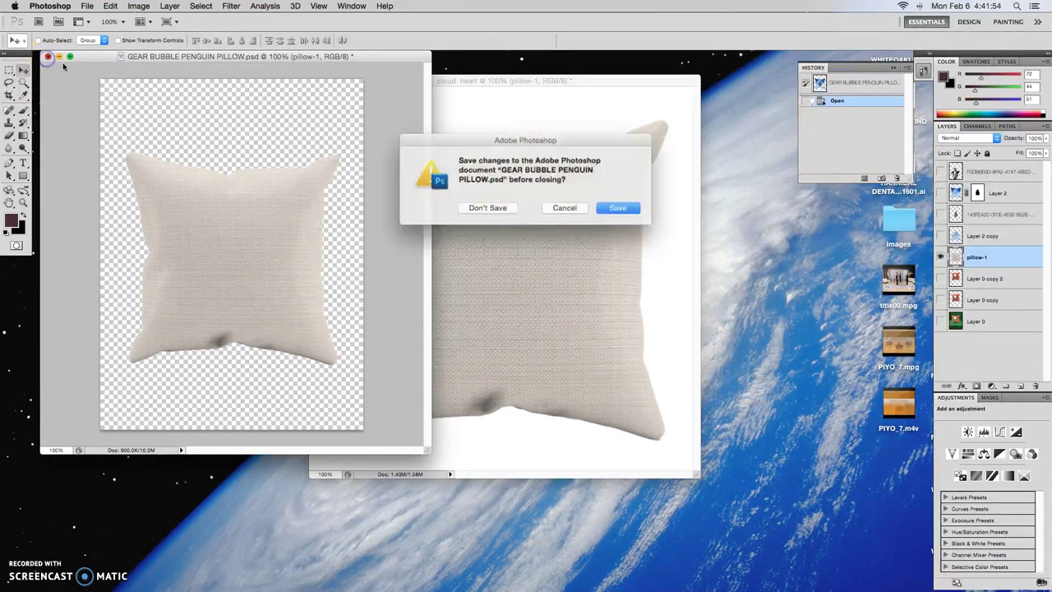
left_click(480, 206)
Step: Place cloud-600224.jpg into cloud heart above the pillow and switch to full screen mode
left_click(800, 239)
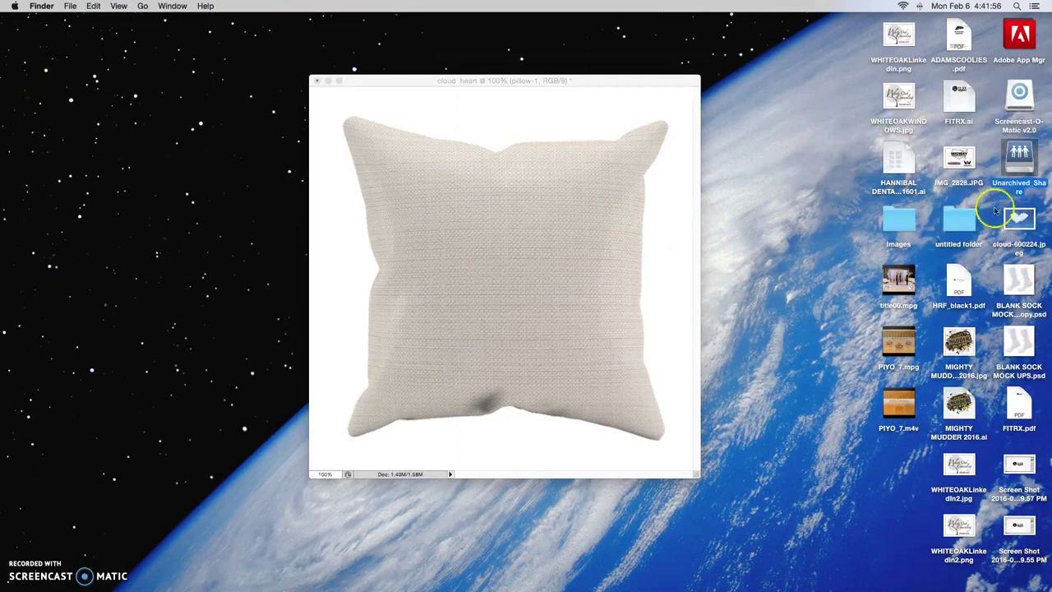
left_click_drag(1018, 221, 540, 209)
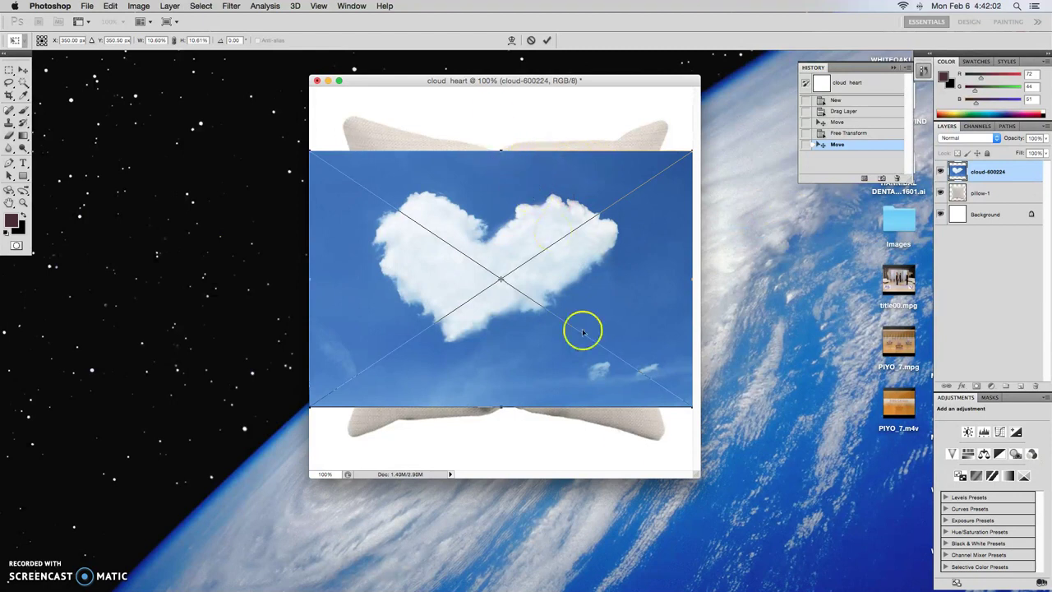
left_click_drag(696, 474, 821, 551)
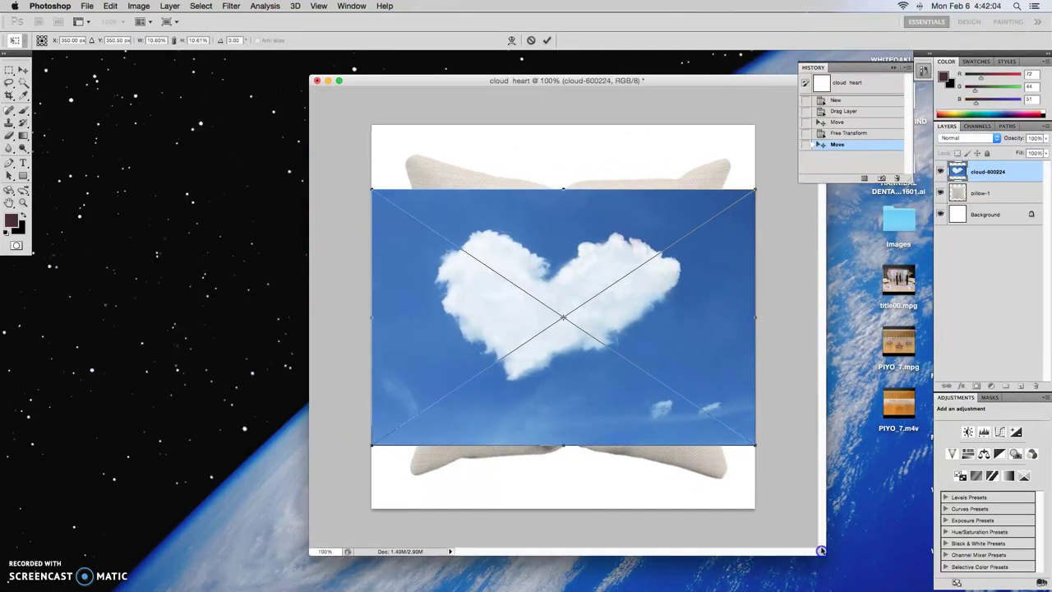
left_click_drag(543, 80, 312, 67)
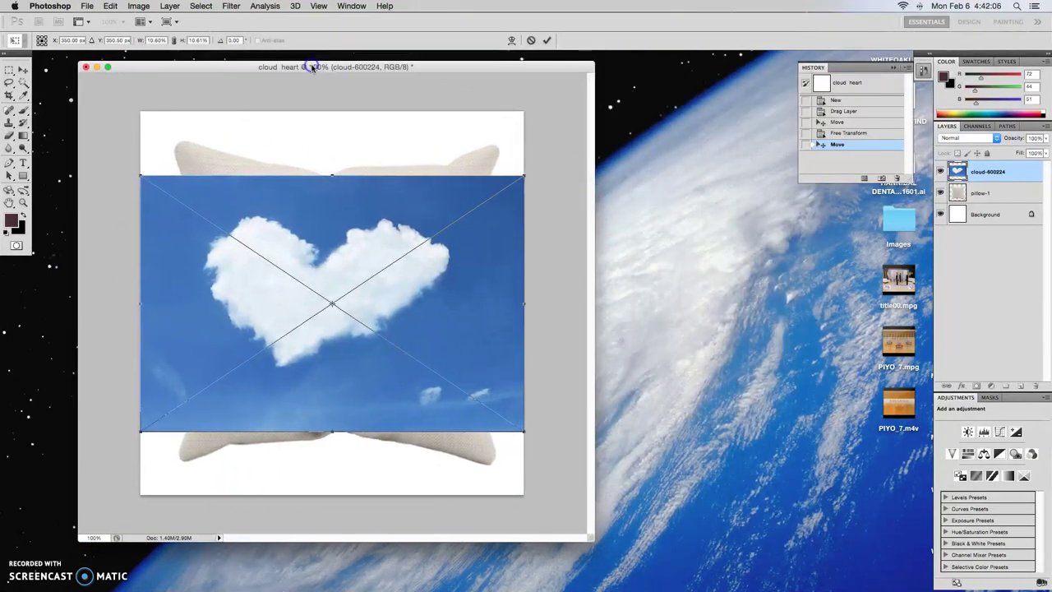
left_click(547, 39)
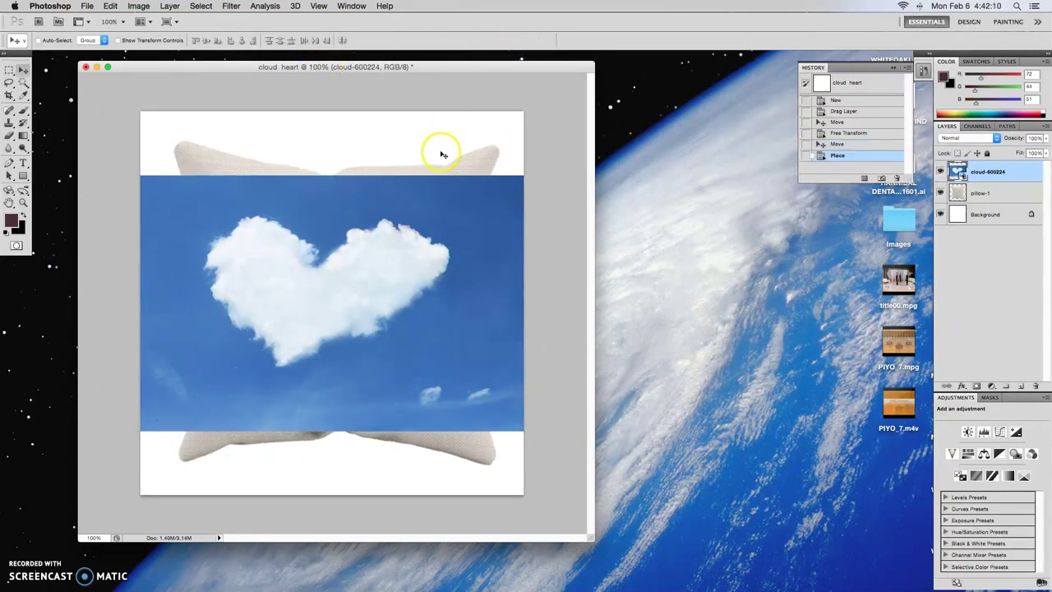
key("f")
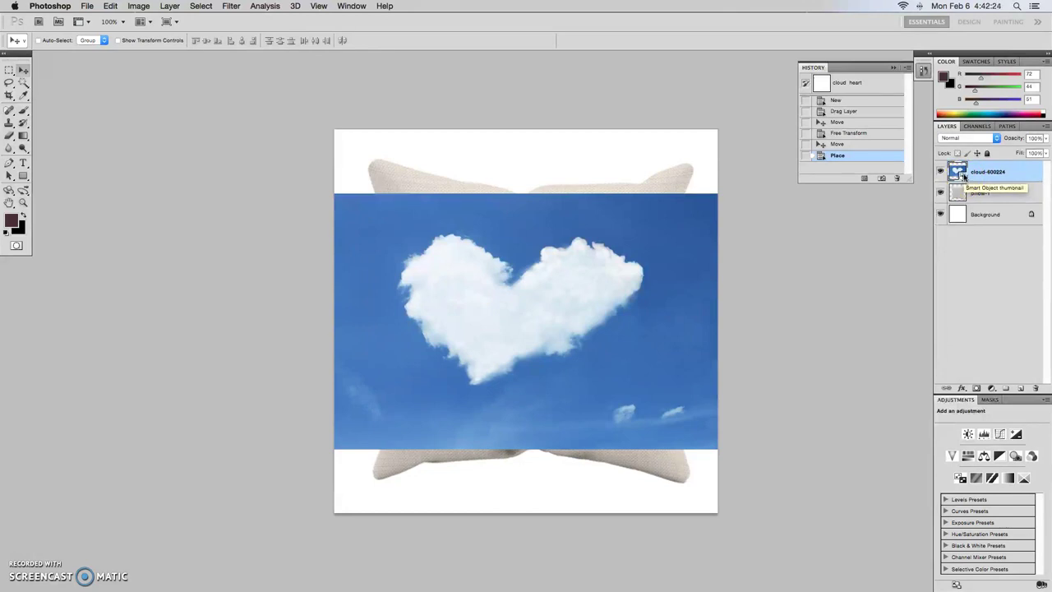
left_click(980, 174)
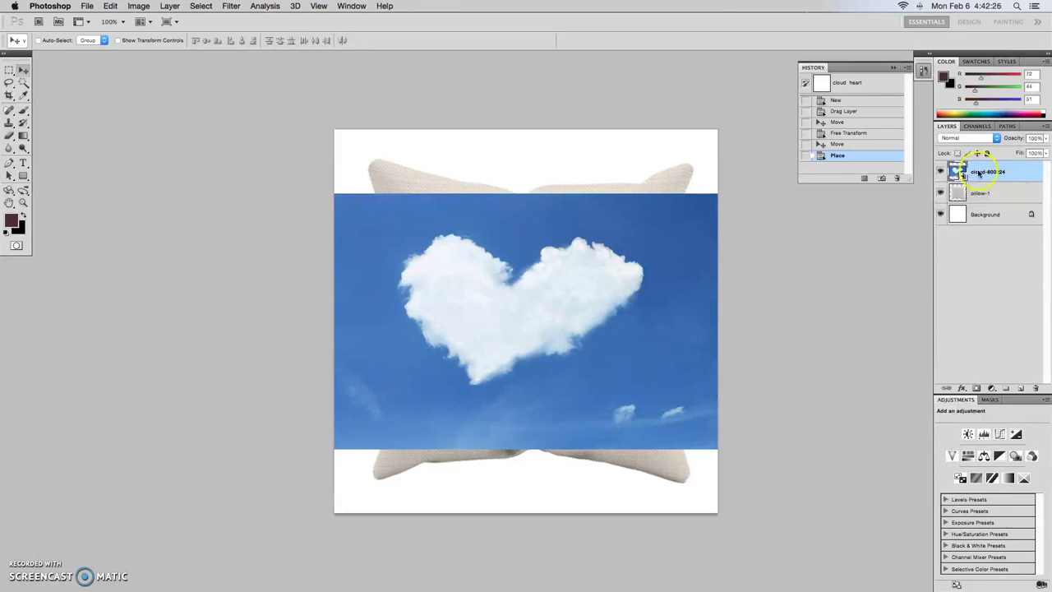
Step: Rasterize the cloud-600224 layer into an ordinary pixel layer
right_click(979, 172)
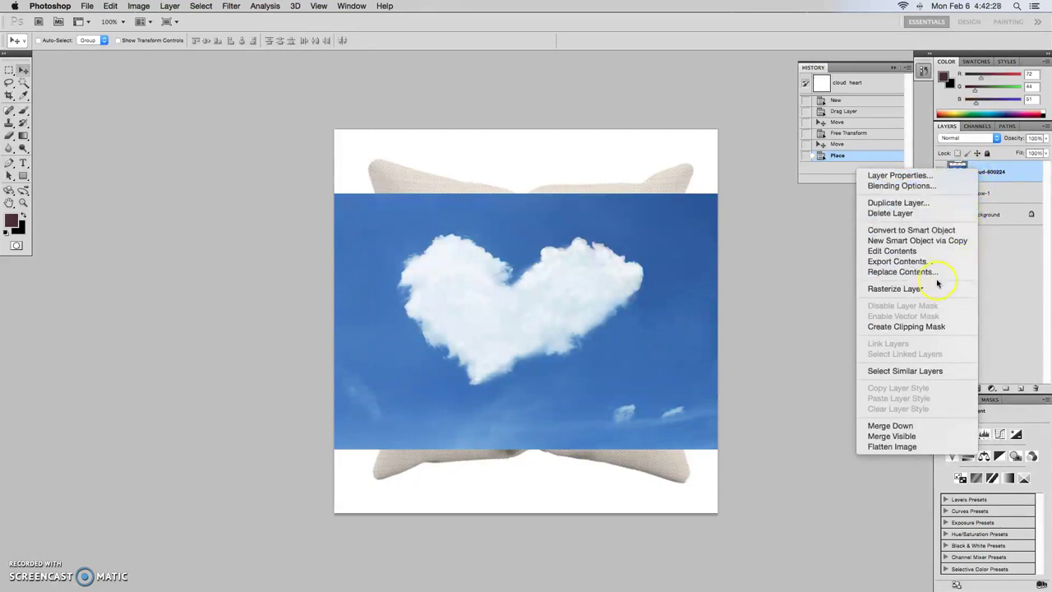
left_click(896, 288)
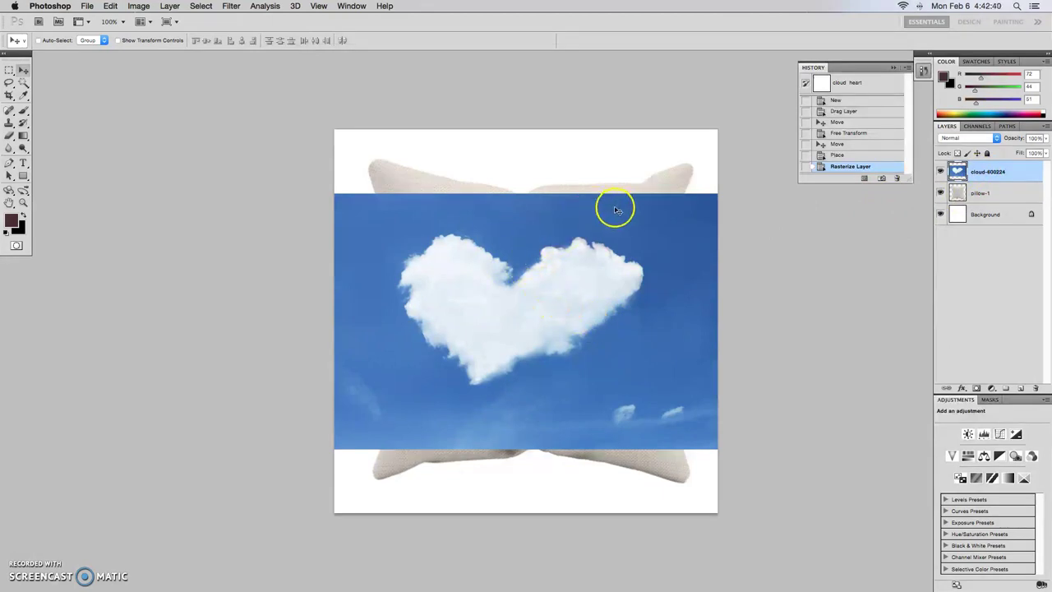
scroll(616, 210, "right", 5)
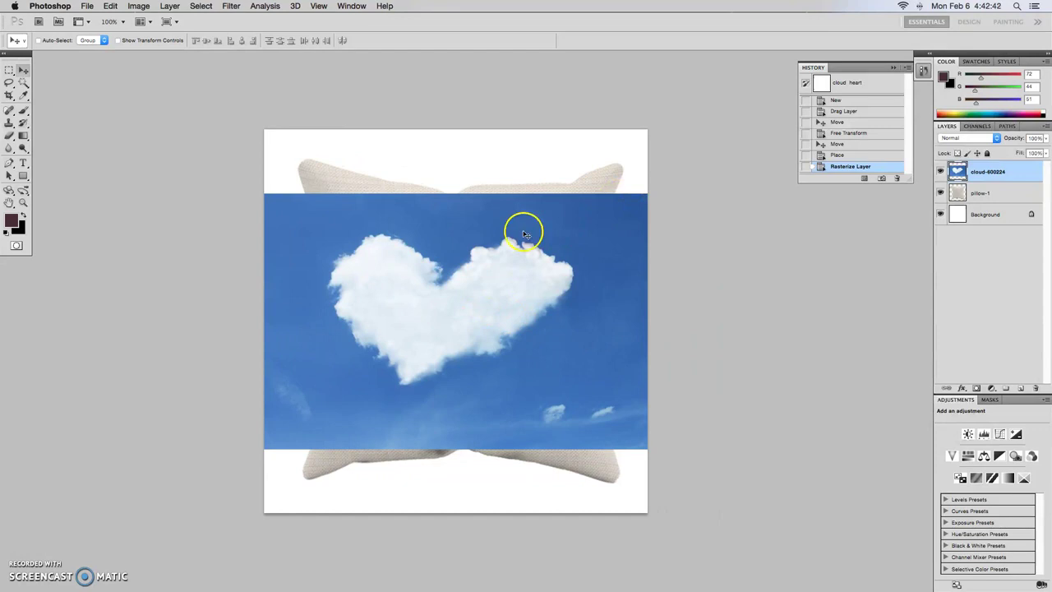
Step: Browse the menus and search Help for 'free' to locate Edit > Free Transform
left_click(86, 7)
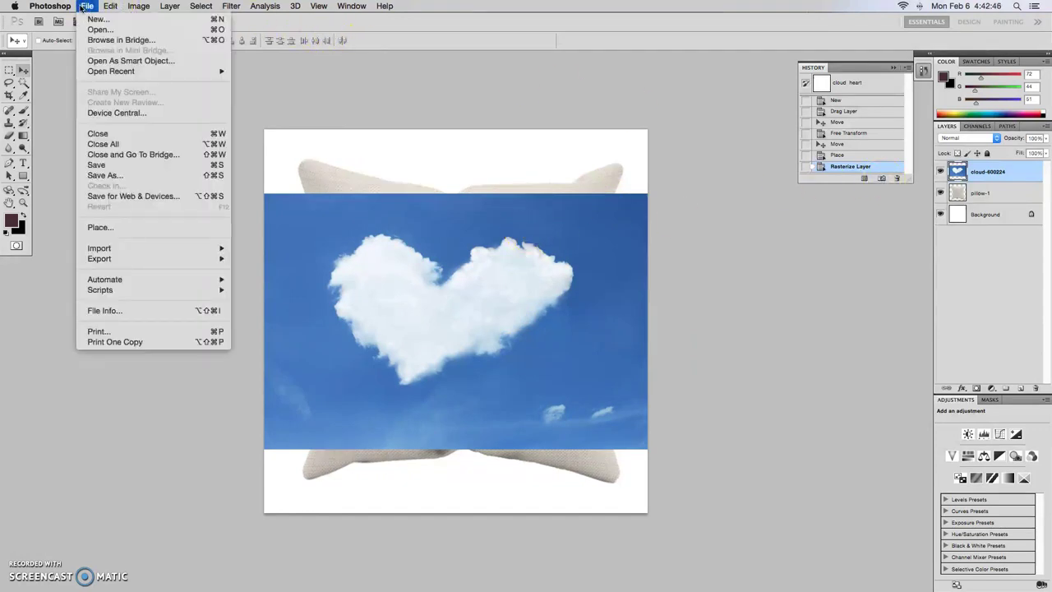
mouse_move(135, 6)
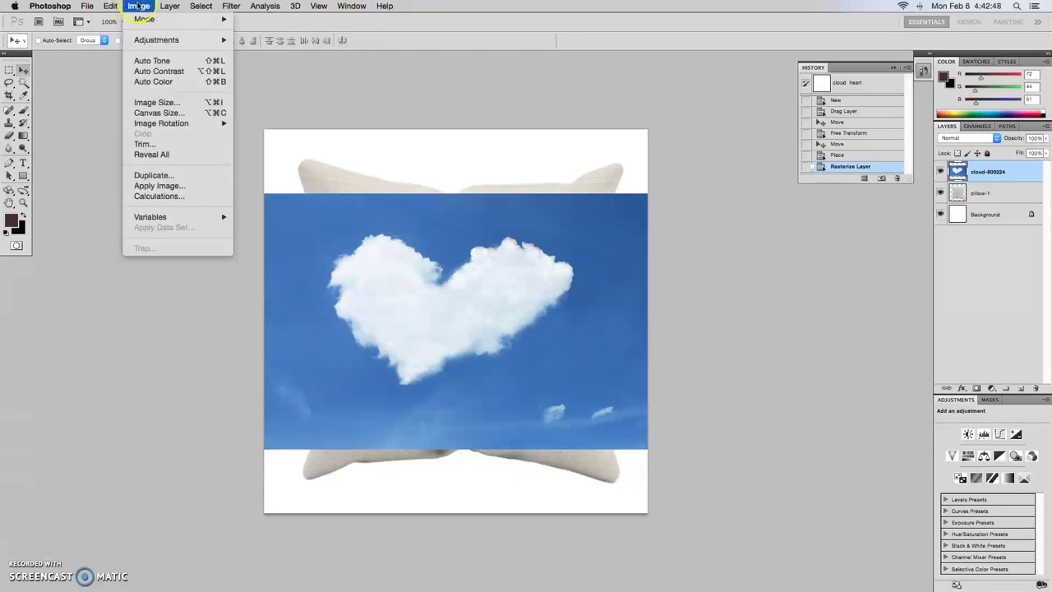
mouse_move(141, 38)
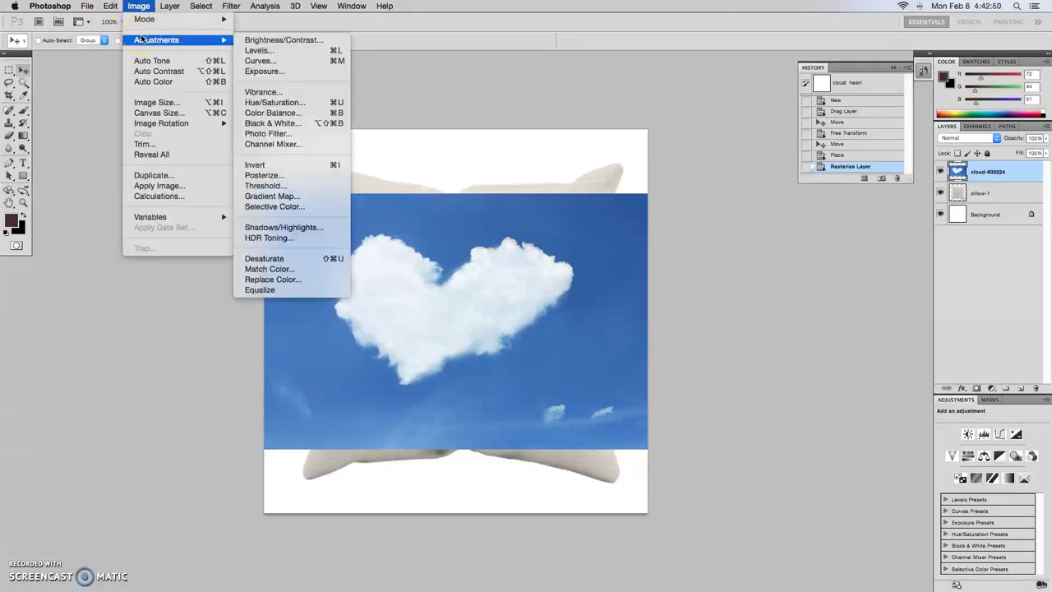
left_click(146, 20)
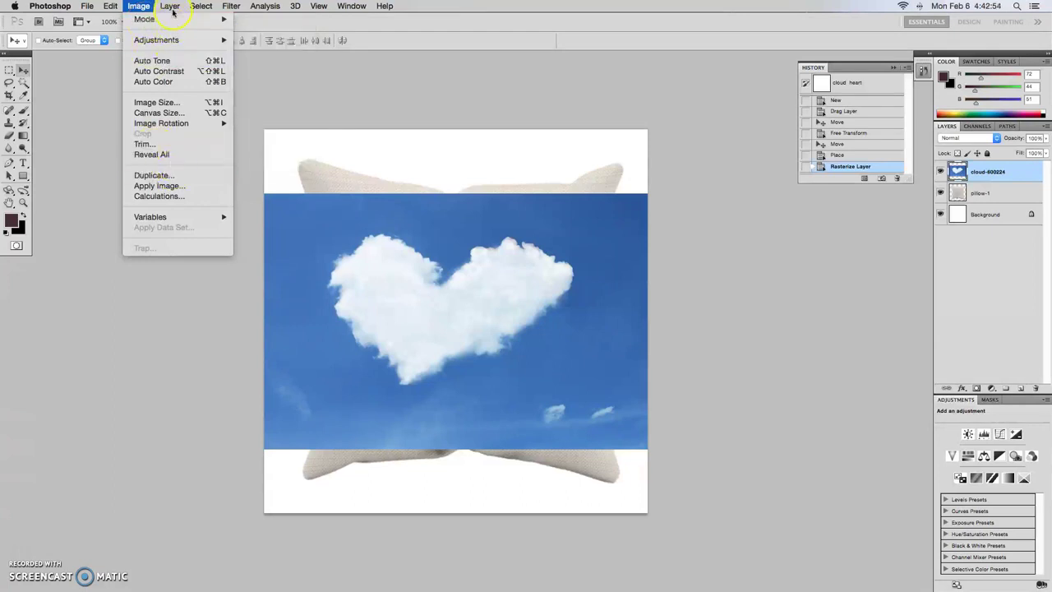
left_click(175, 7)
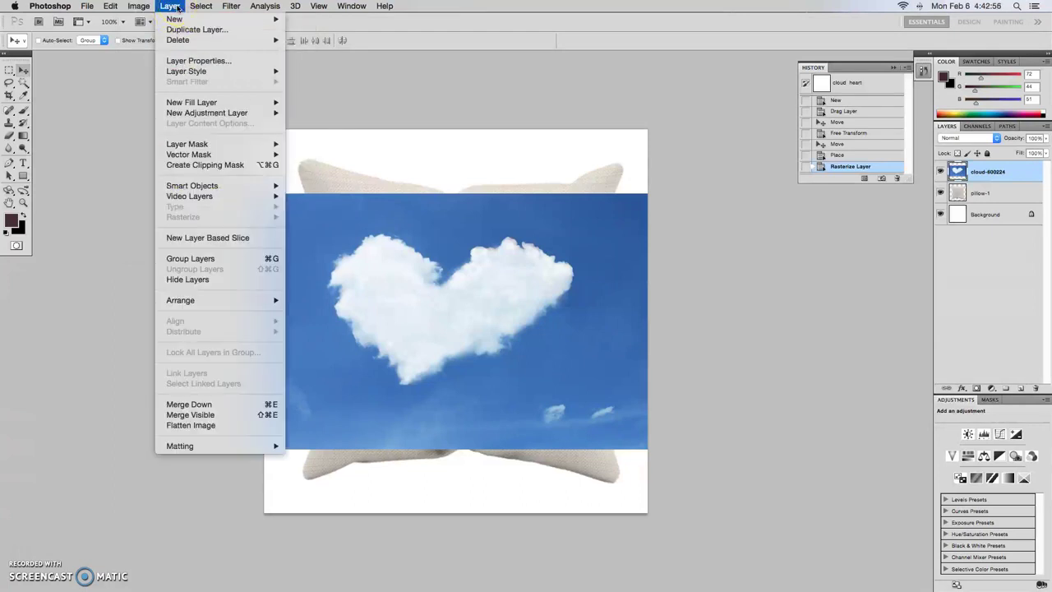
left_click(201, 7)
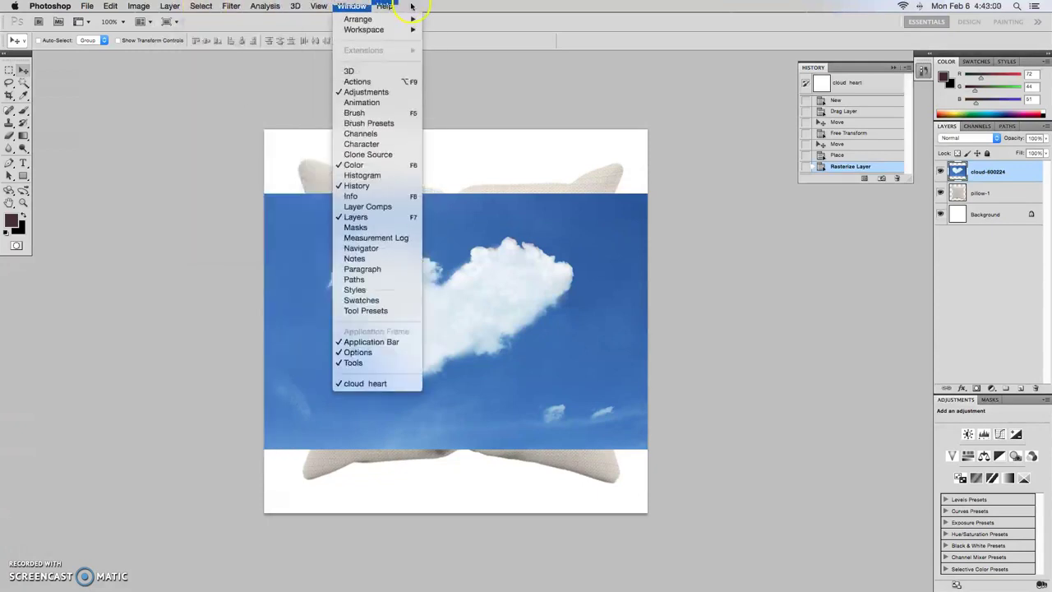
mouse_move(387, 6)
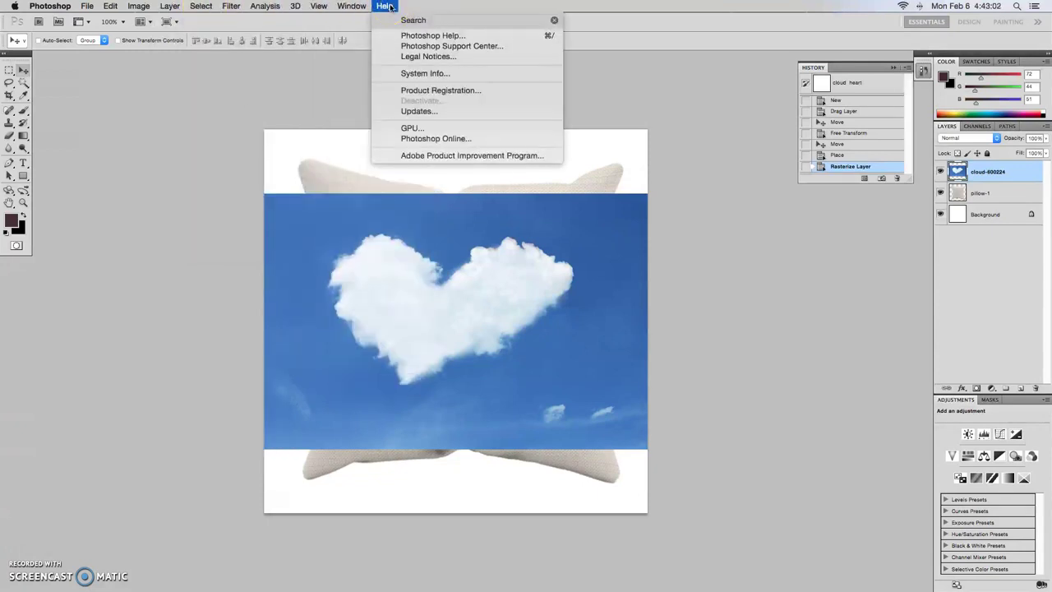
type("free")
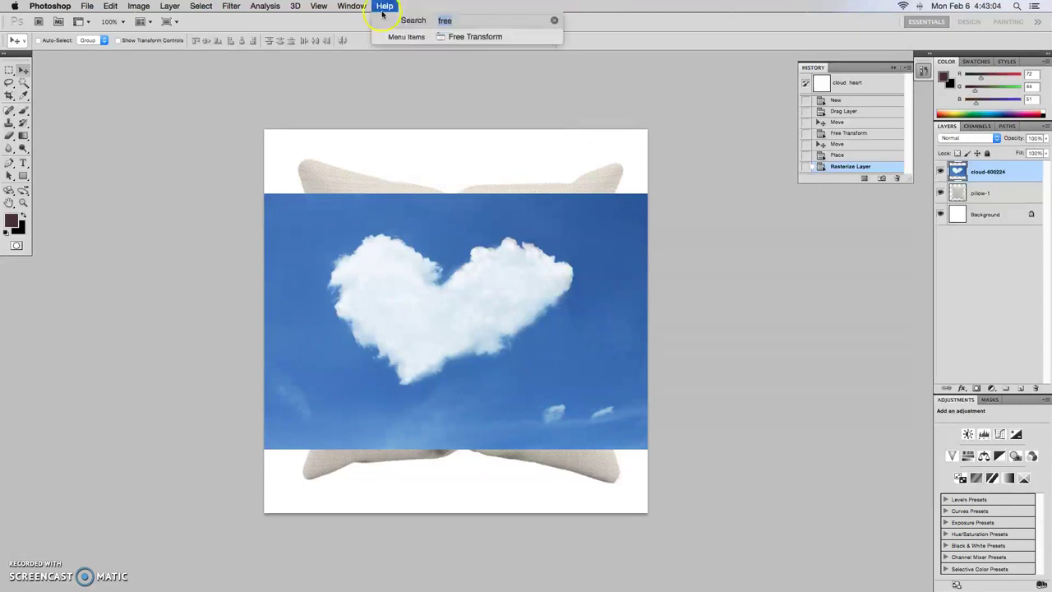
mouse_move(470, 35)
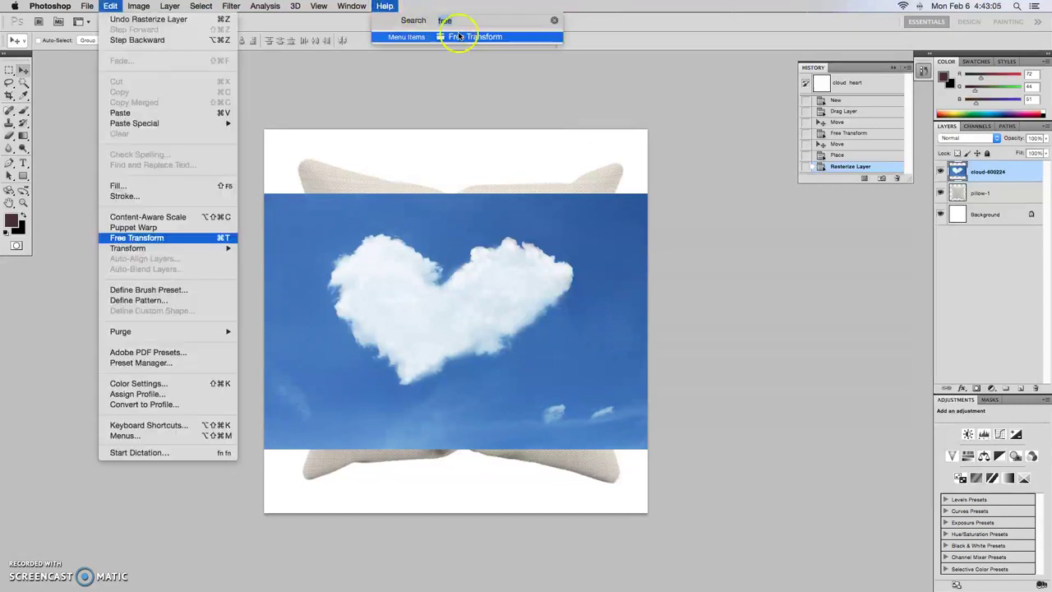
Step: Free-transform the cloud image larger and recentre it over the whole pillow
left_click(148, 238)
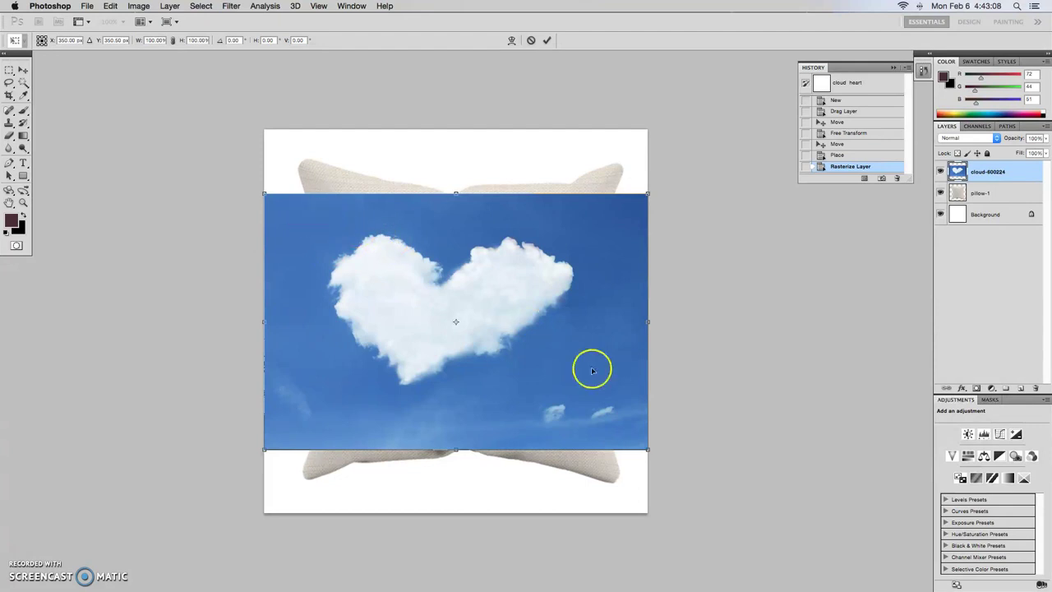
left_click_drag(649, 451, 714, 517)
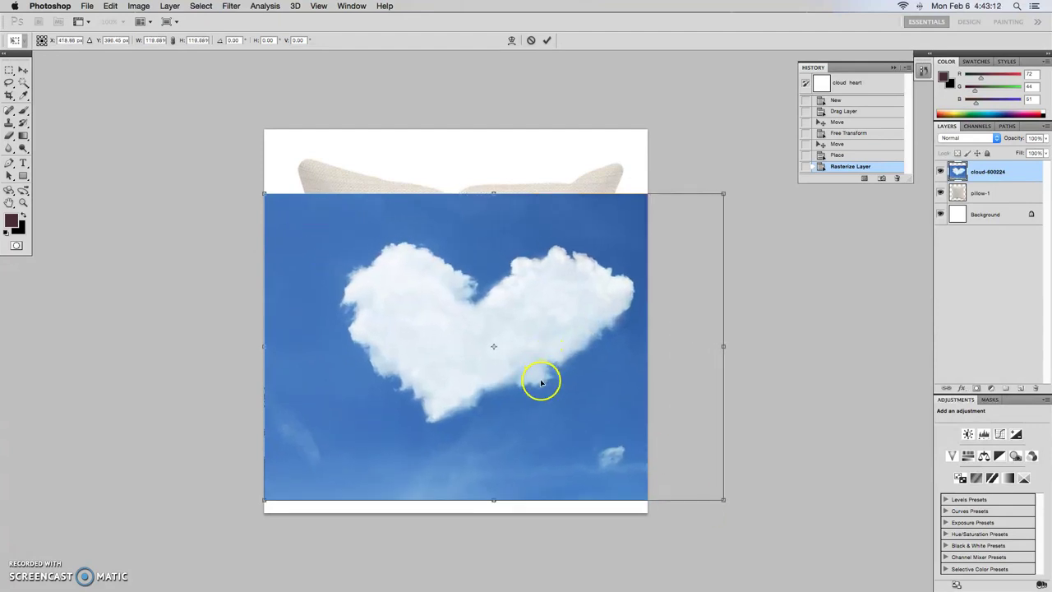
left_click_drag(540, 376, 521, 349)
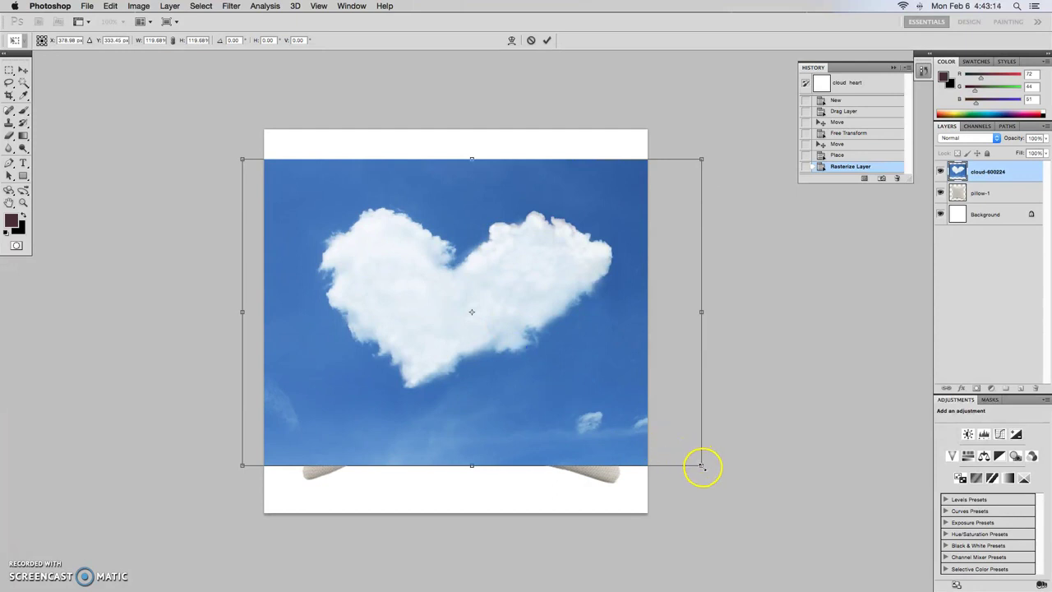
left_click_drag(700, 464, 743, 512)
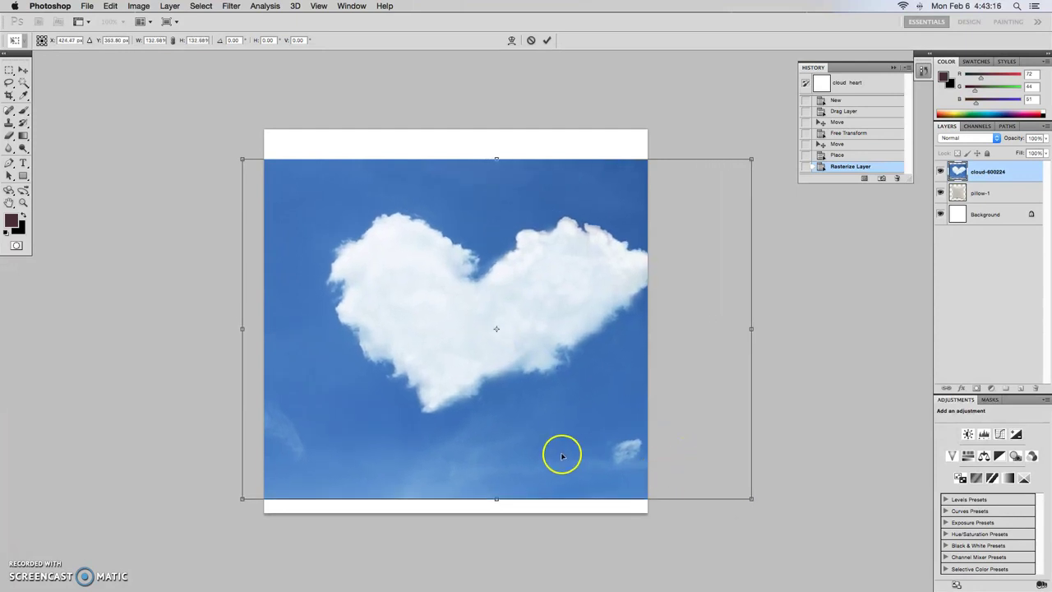
left_click_drag(562, 451, 540, 443)
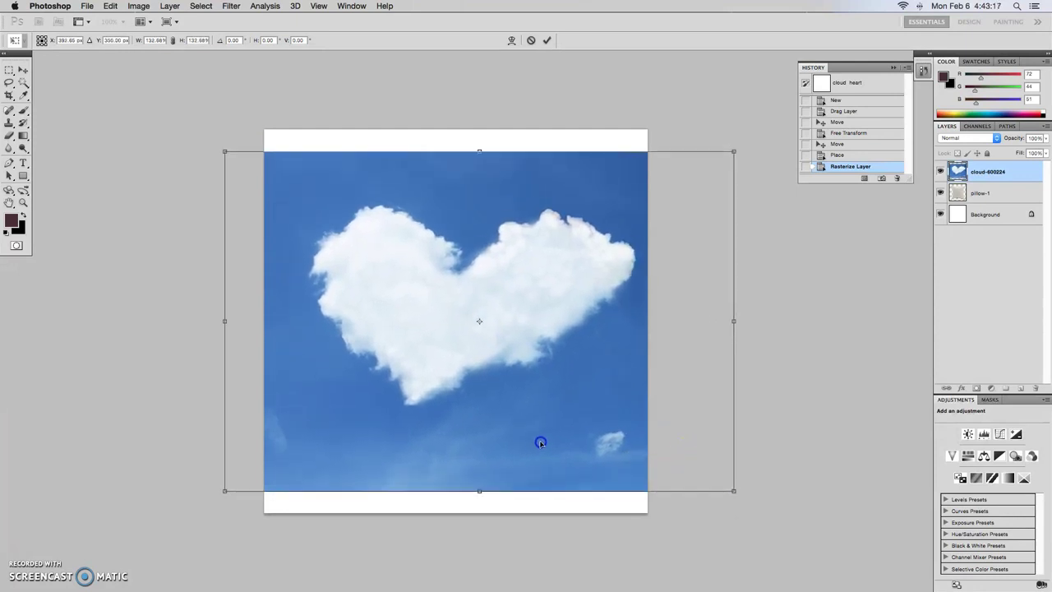
left_click(547, 41)
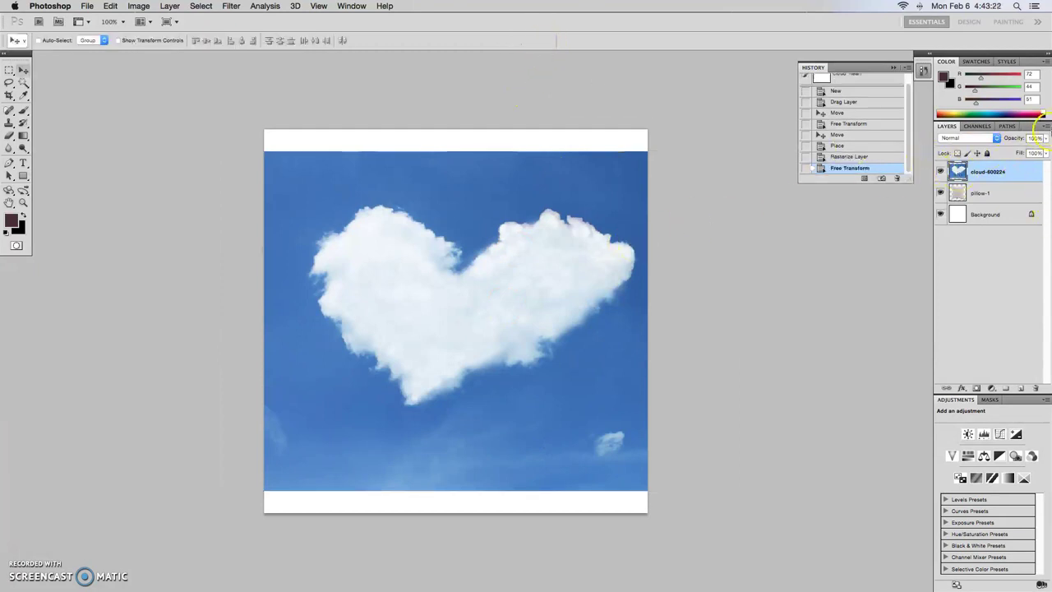
Step: Lower the cloud layer's opacity to 67% and nudge the cloud slightly left
left_click(1044, 138)
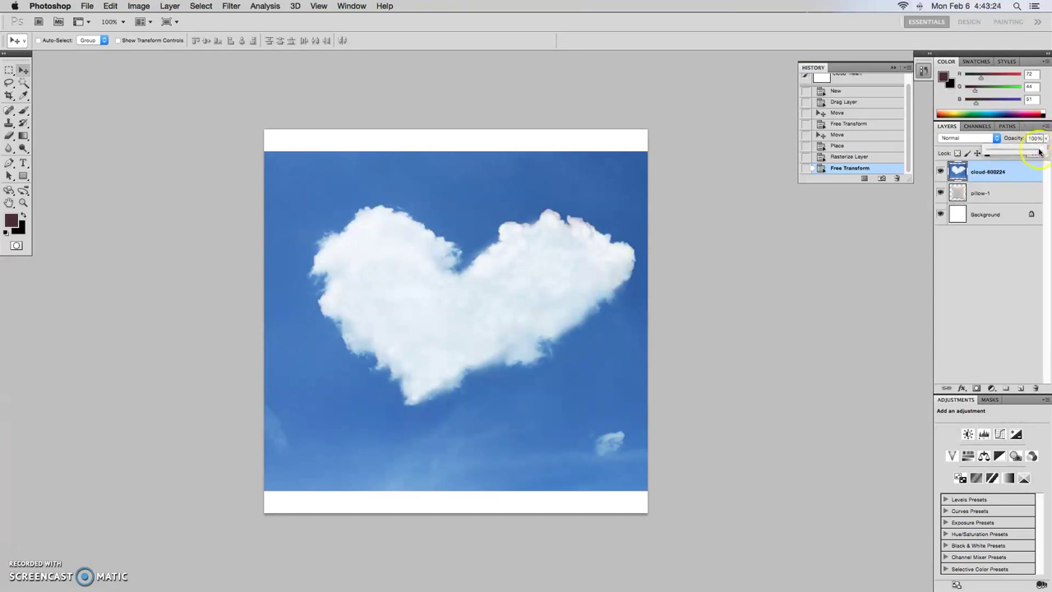
left_click_drag(1042, 151, 1023, 151)
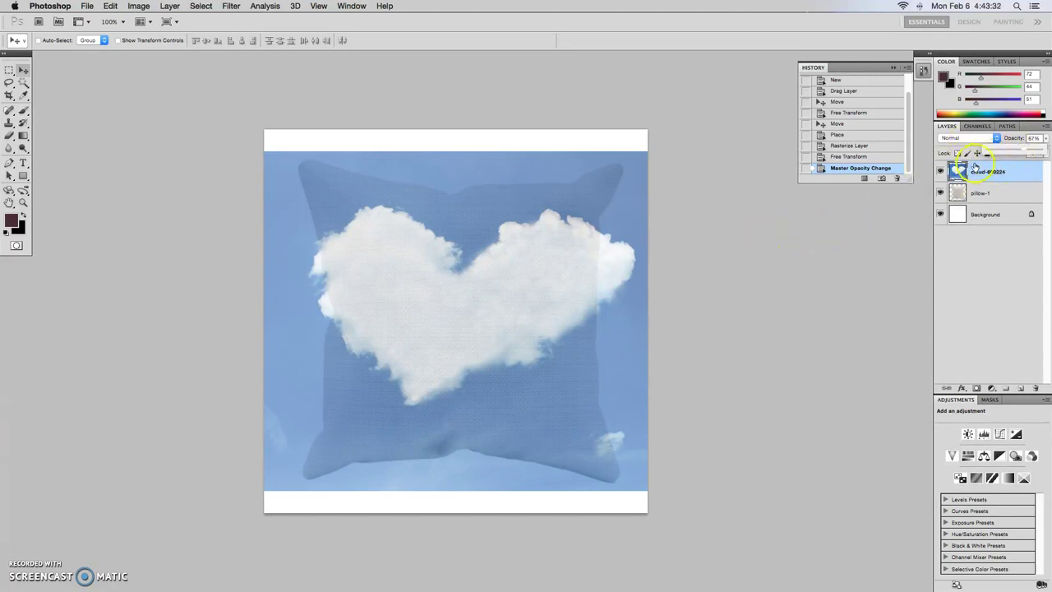
left_click(549, 268)
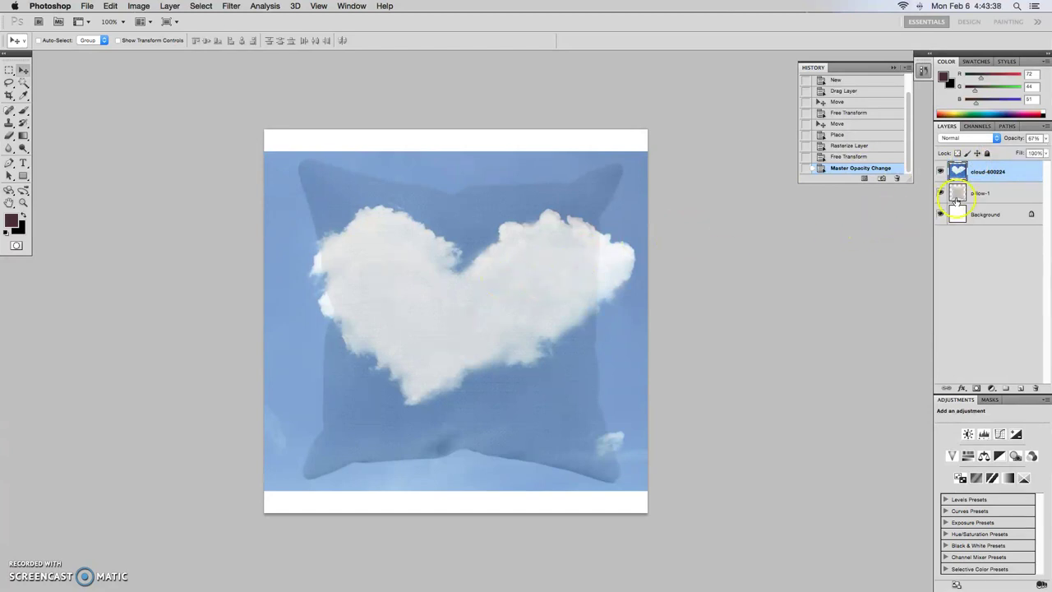
left_click_drag(549, 288, 545, 293)
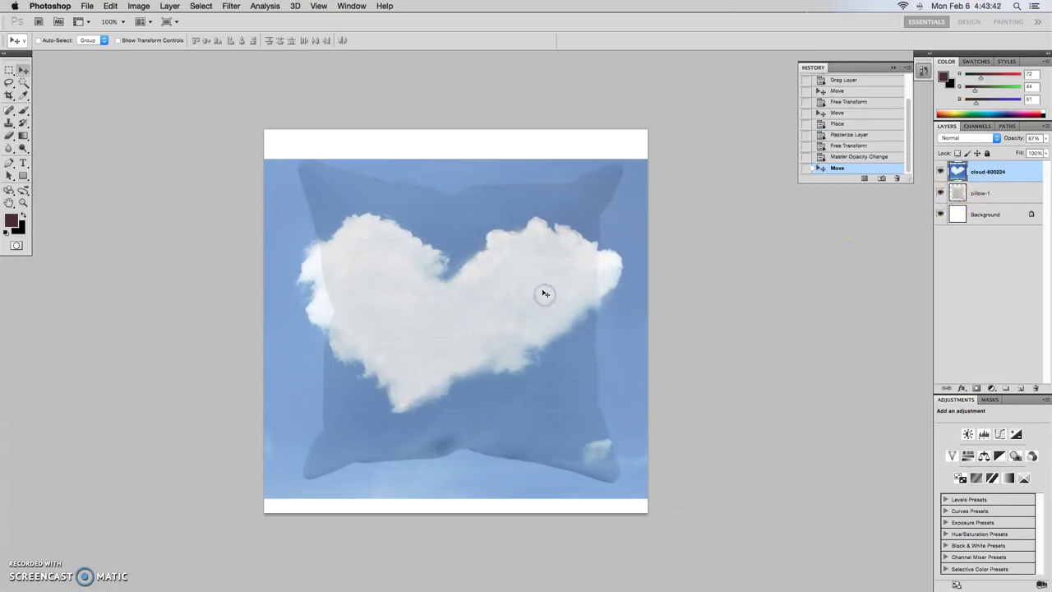
Step: Free-transform the heart cloud to roughly 94% × 97% and shift it slightly right
left_click(111, 7)
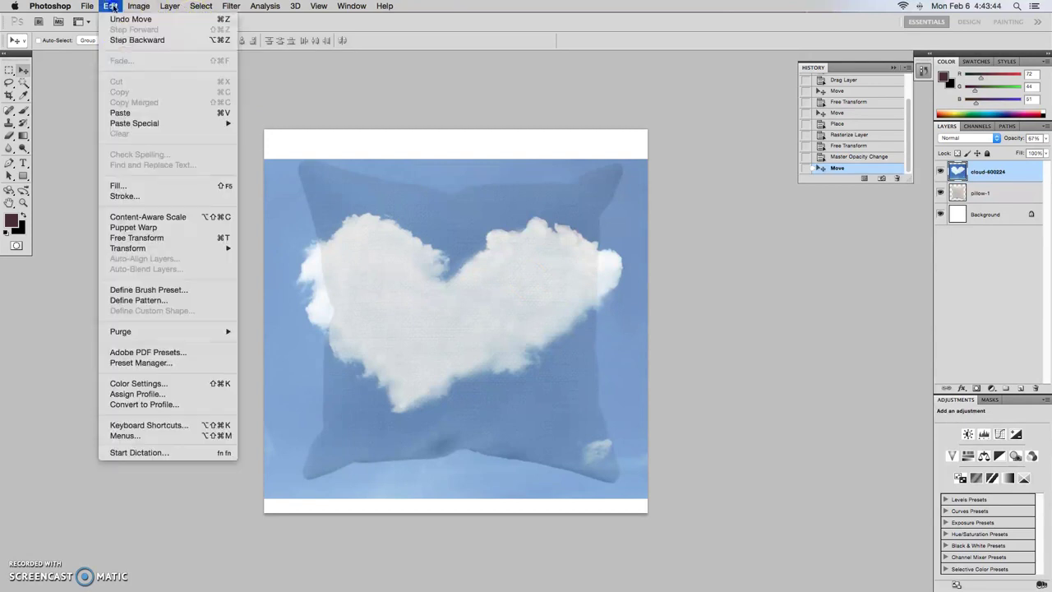
left_click(148, 237)
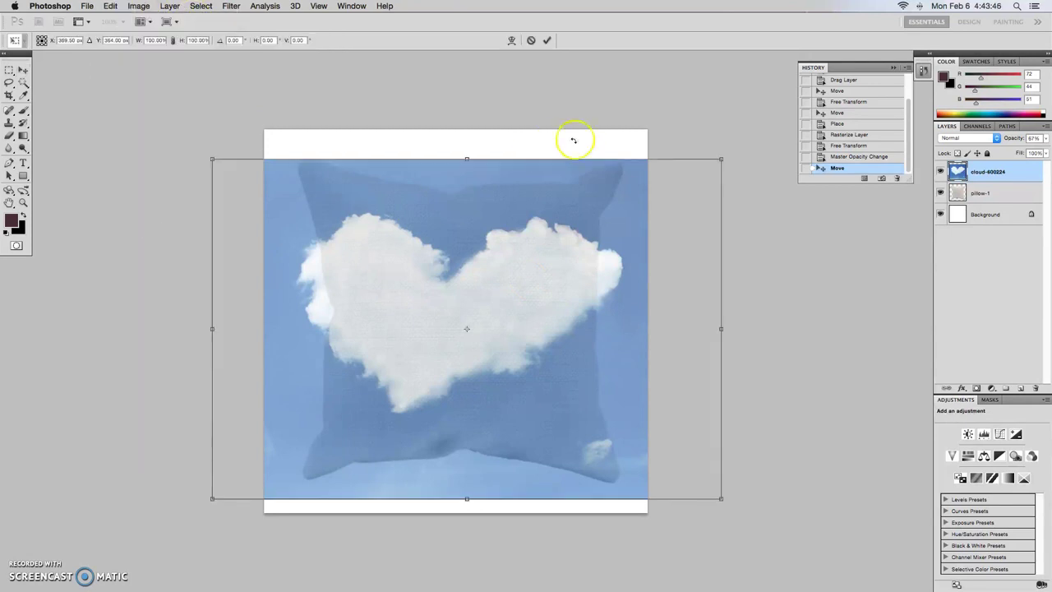
left_click(720, 162)
left_click_drag(717, 162, 580, 248)
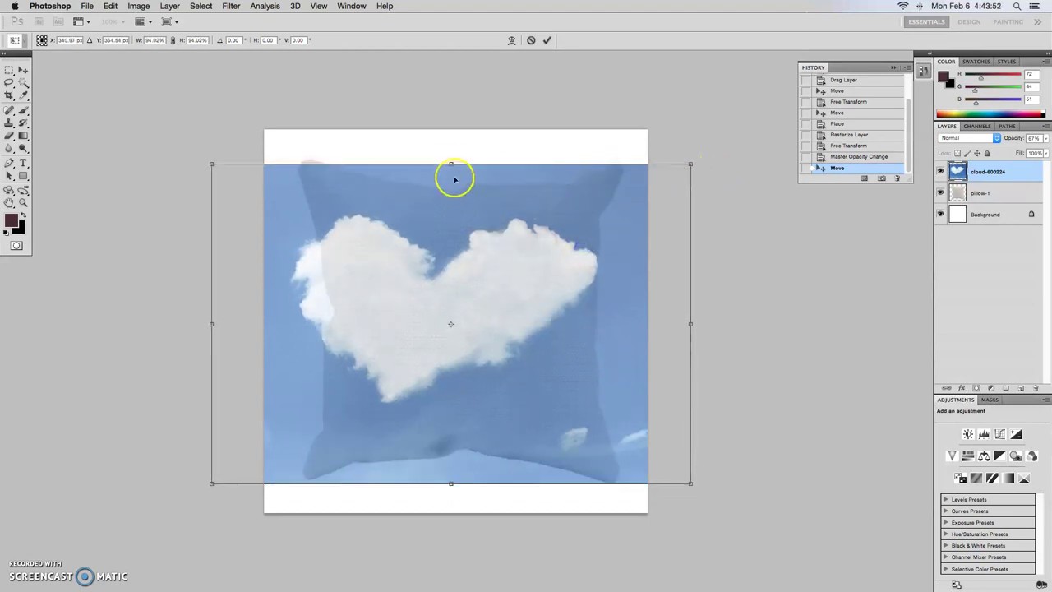
left_click_drag(451, 165, 451, 152)
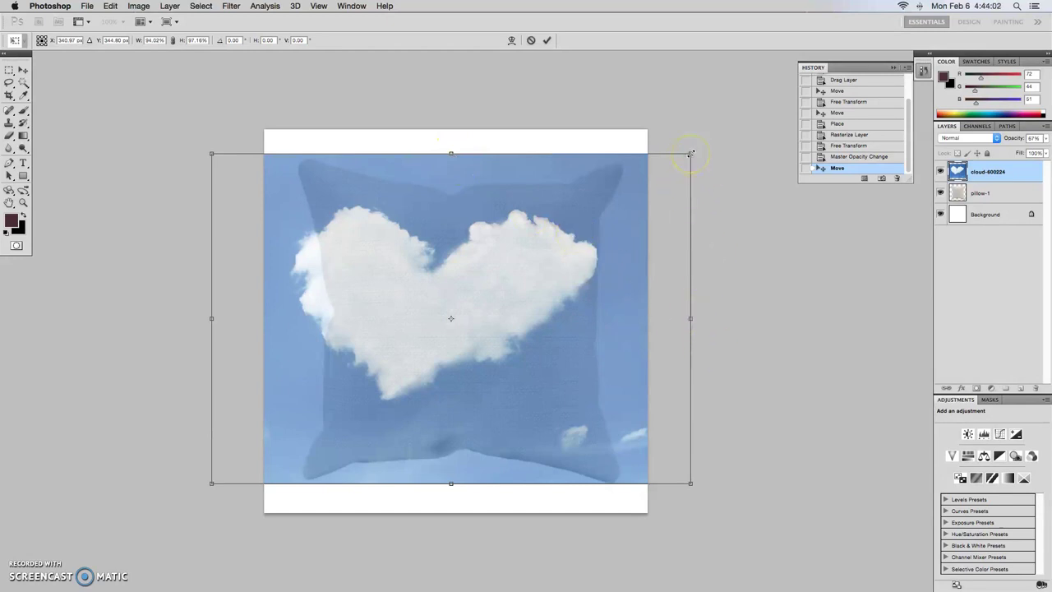
mouse_move(690, 153)
left_mouse_down()
mouse_move(705, 146)
mouse_move(686, 155)
left_mouse_up()
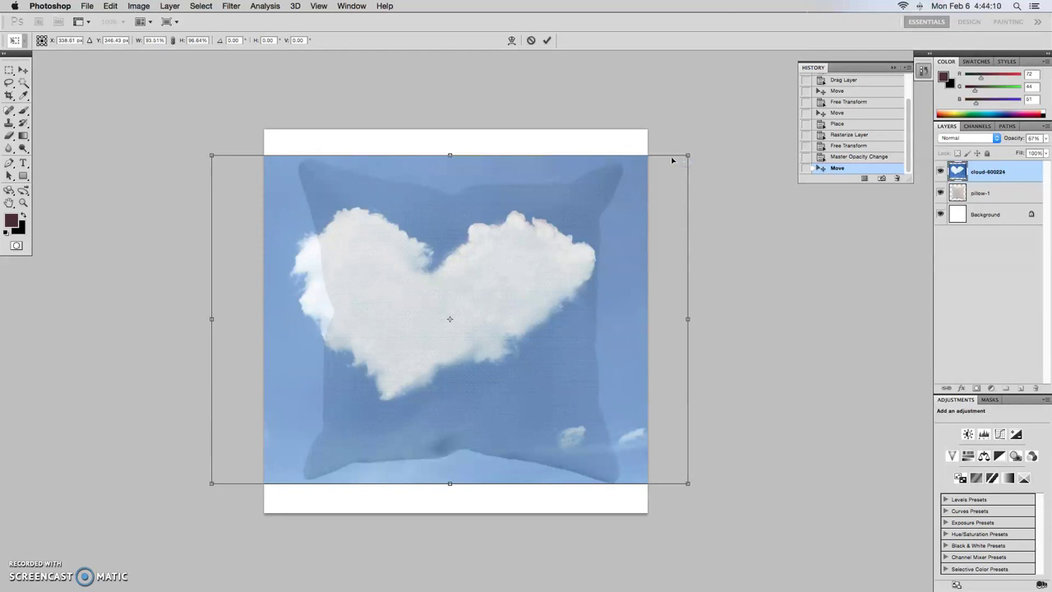
left_click(662, 193)
left_click_drag(545, 300, 555, 303)
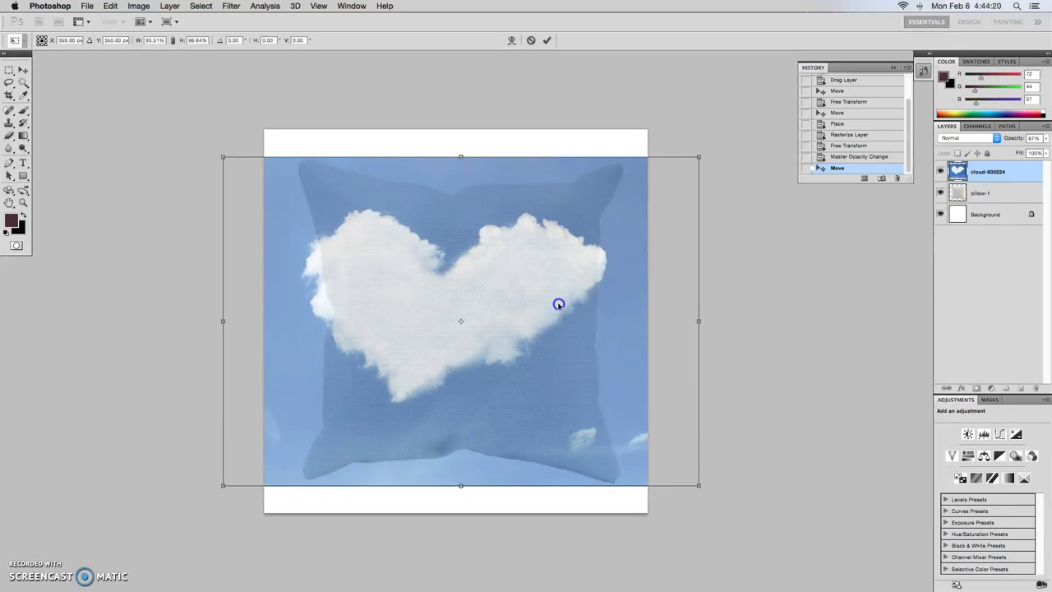
left_click_drag(559, 303, 562, 302)
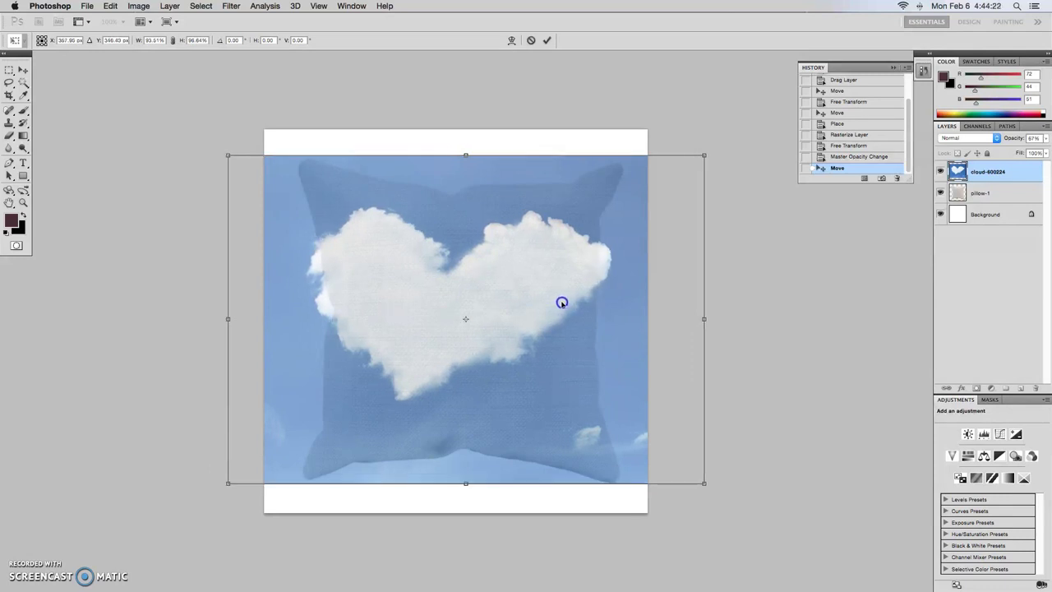
left_click(547, 41)
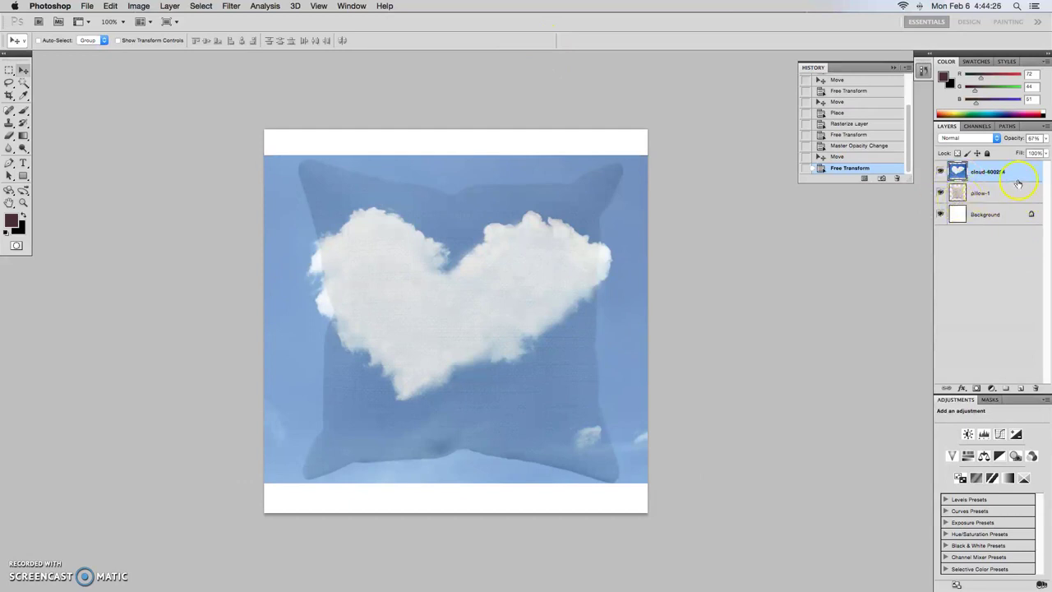
Step: Hide the cloud layer and Magic Wand-select the white background on the pillow-1 layer
left_click(941, 173)
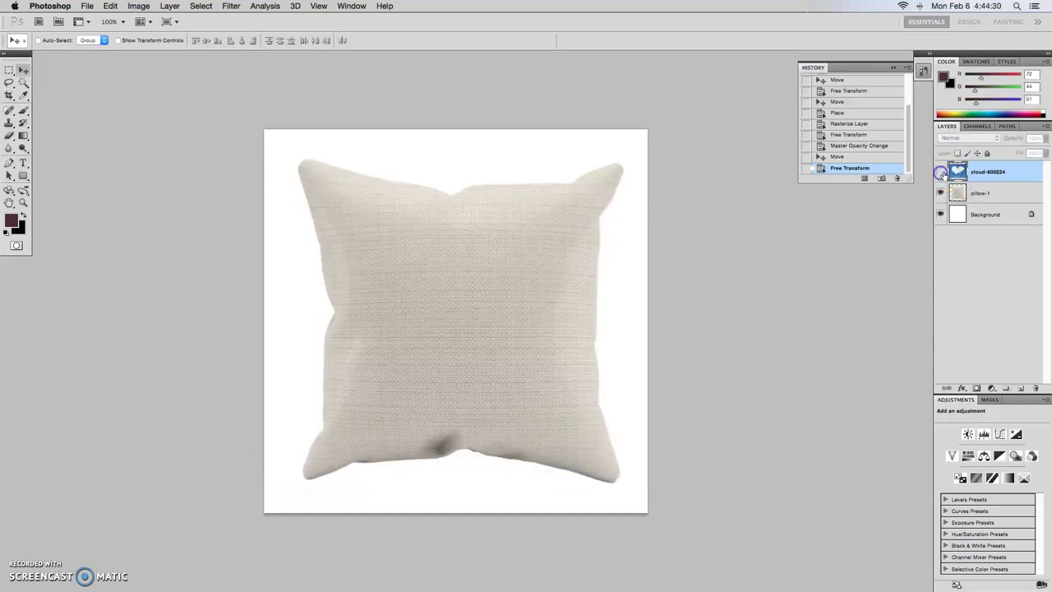
left_click(980, 192)
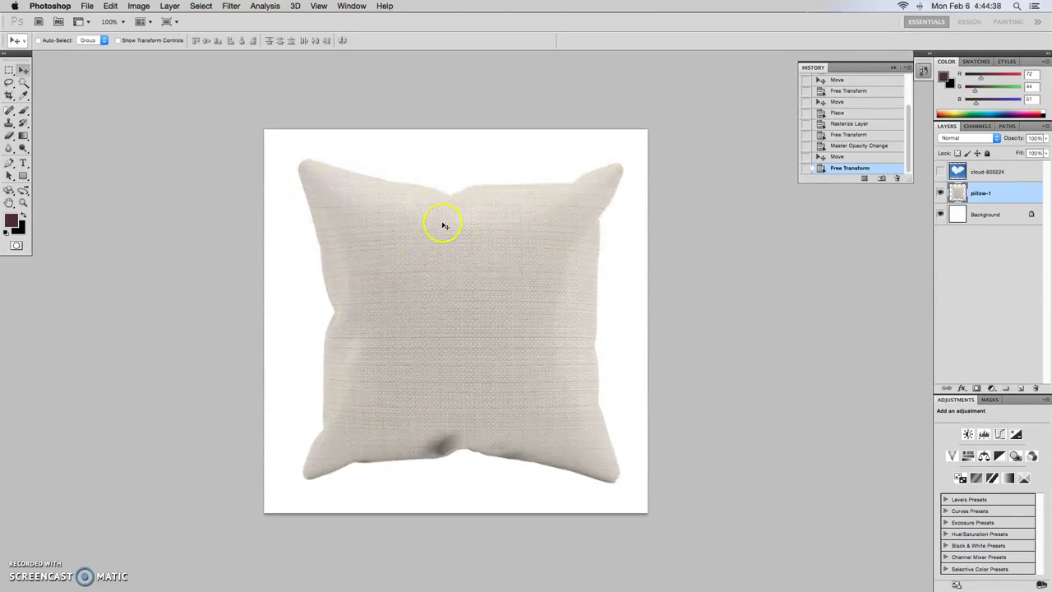
scroll(103, 164, "left", 3)
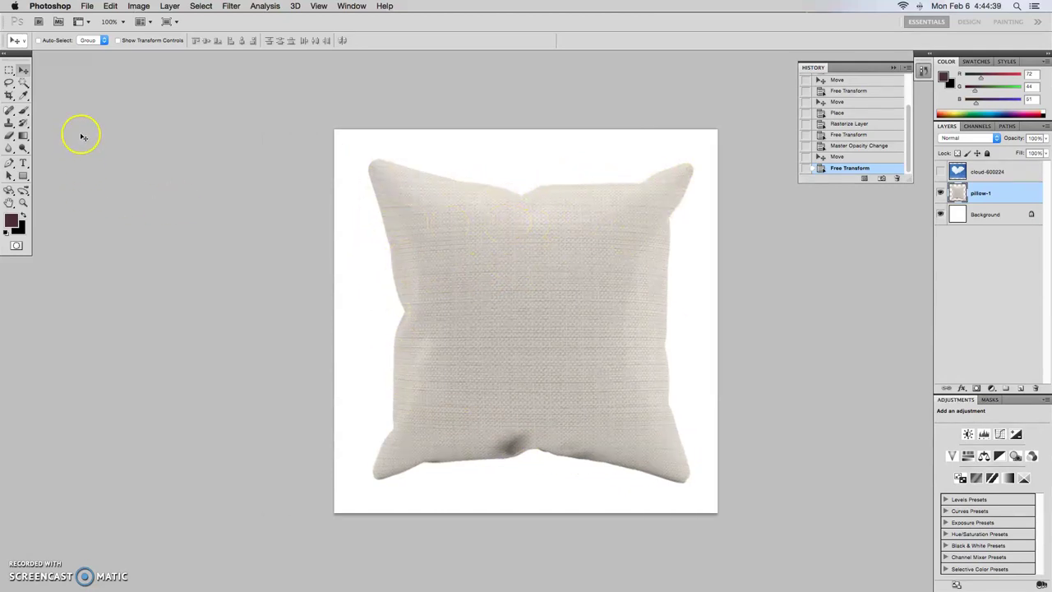
left_click(22, 83)
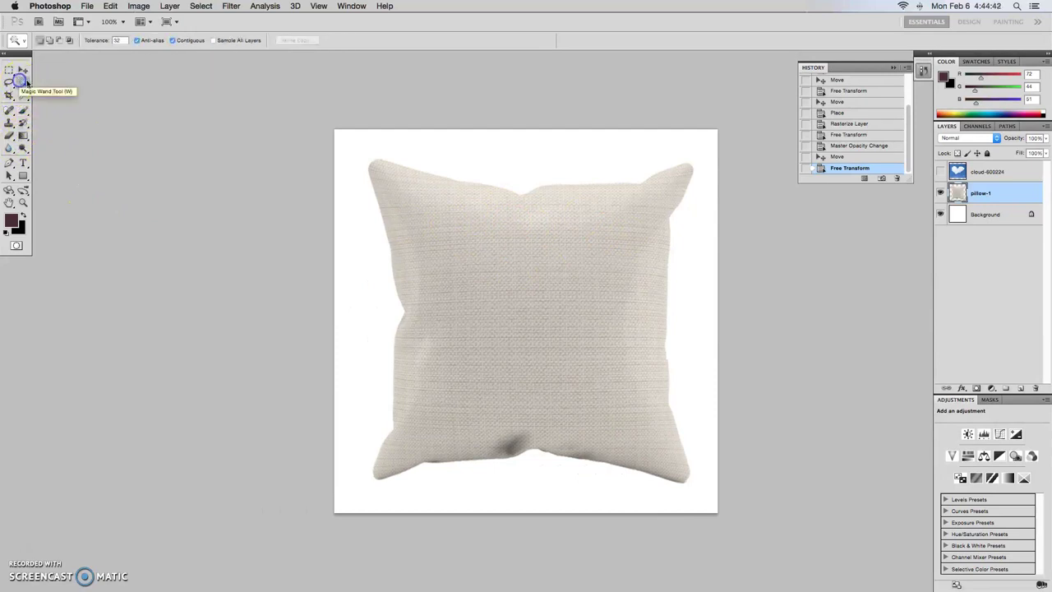
left_click(456, 156)
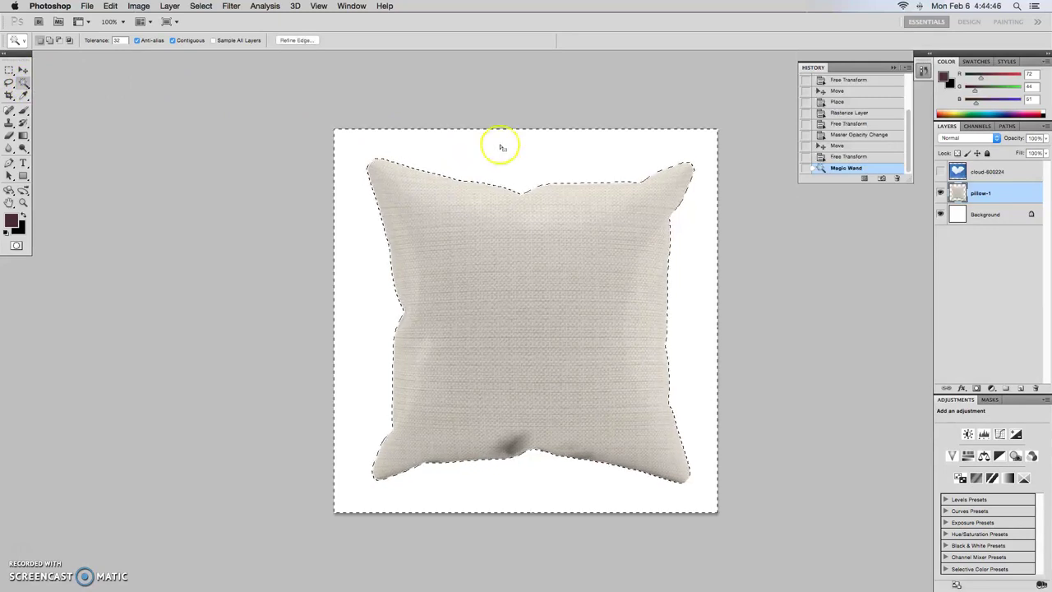
Step: Invert the selection to the pillow, then deselect it
left_click(201, 5)
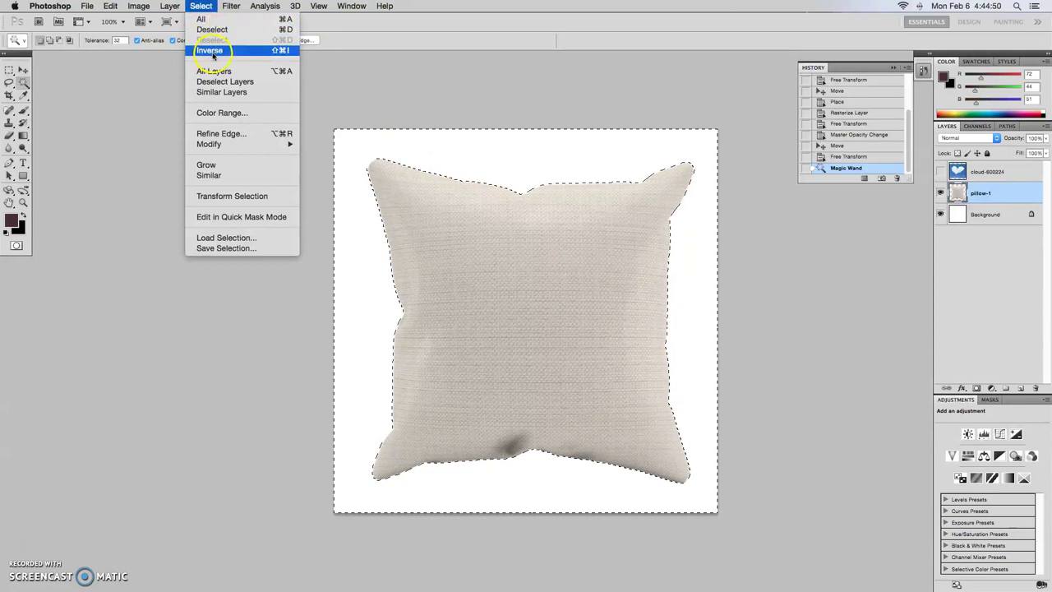
left_click(273, 52)
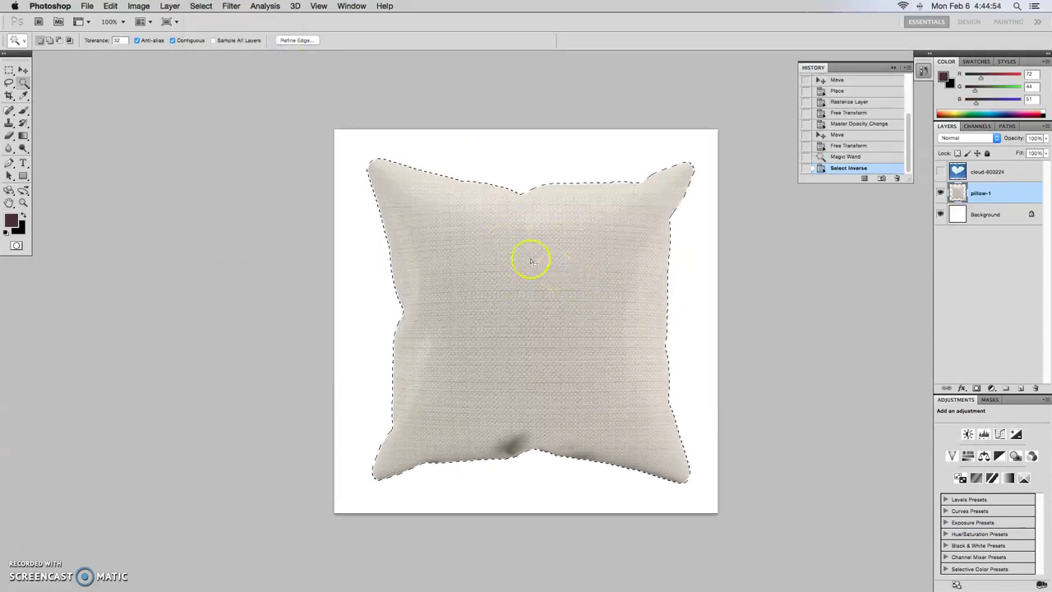
left_click(138, 6)
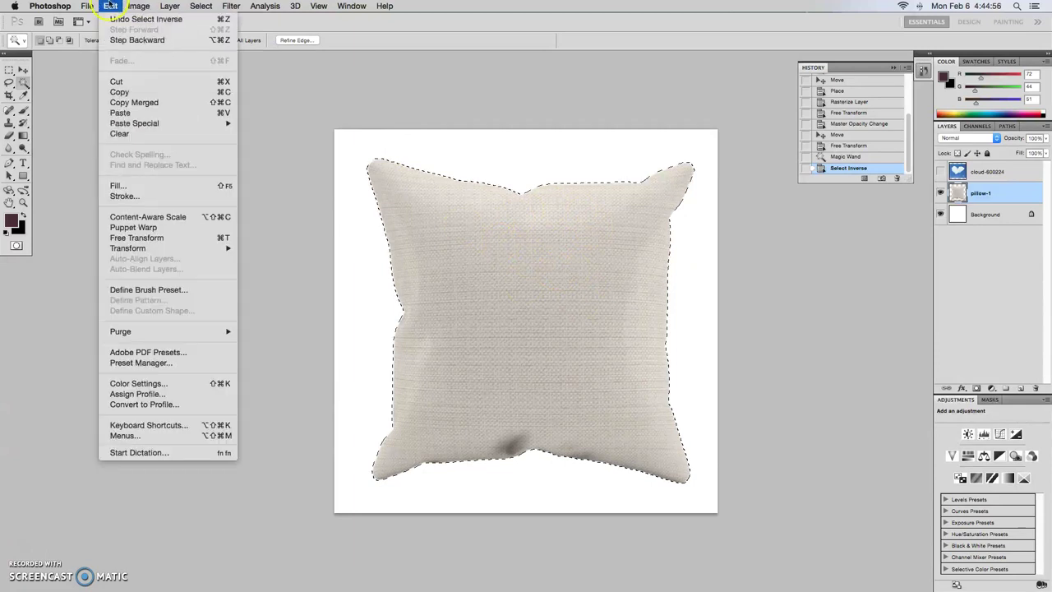
mouse_move(201, 6)
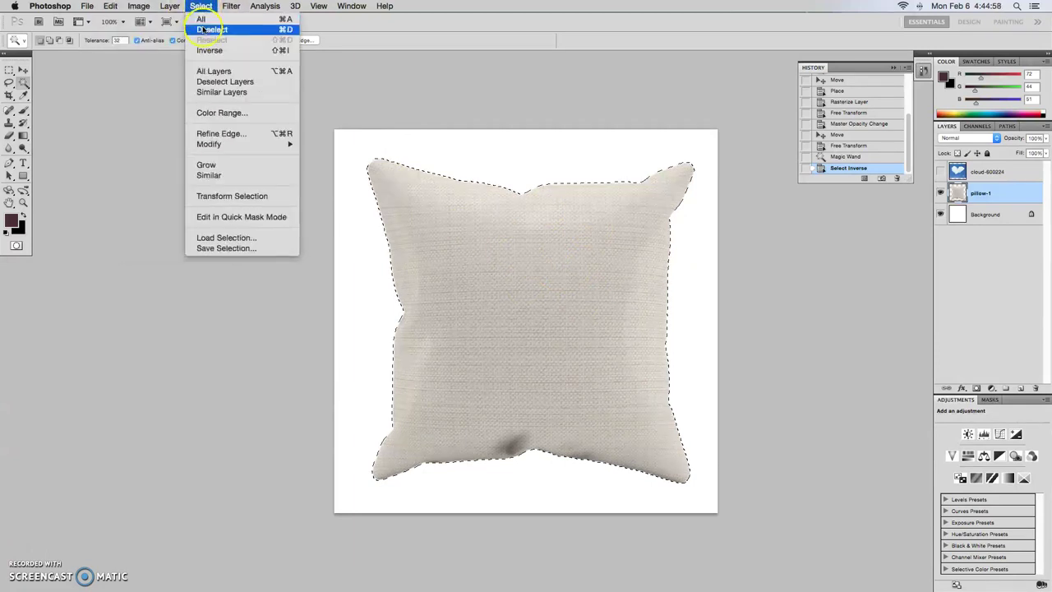
left_click(213, 29)
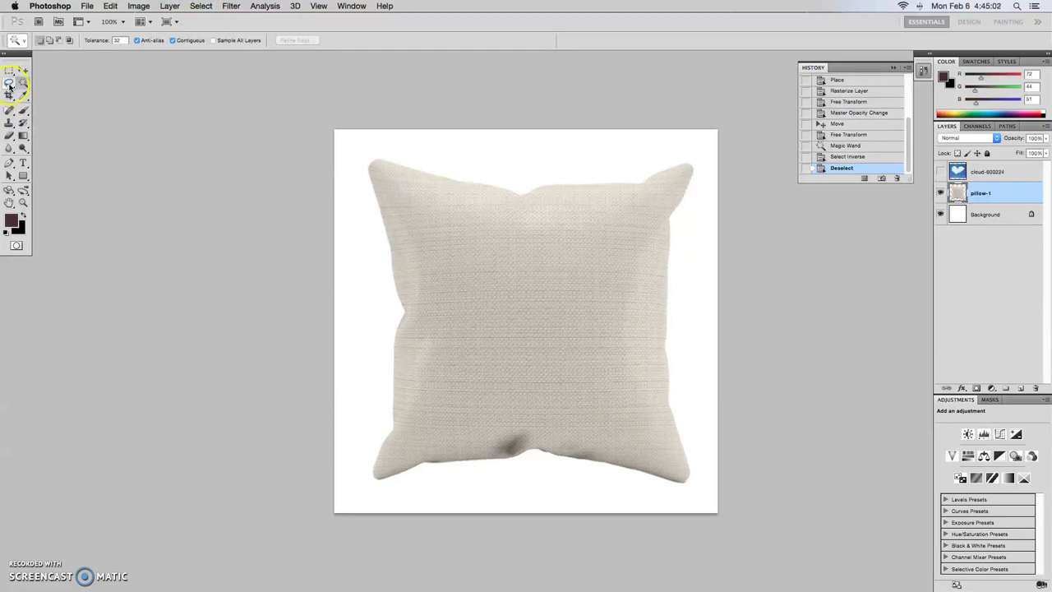
Step: Switch to the Magnetic Lasso and trace from the pillow's top edge down its left side
left_click(9, 84)
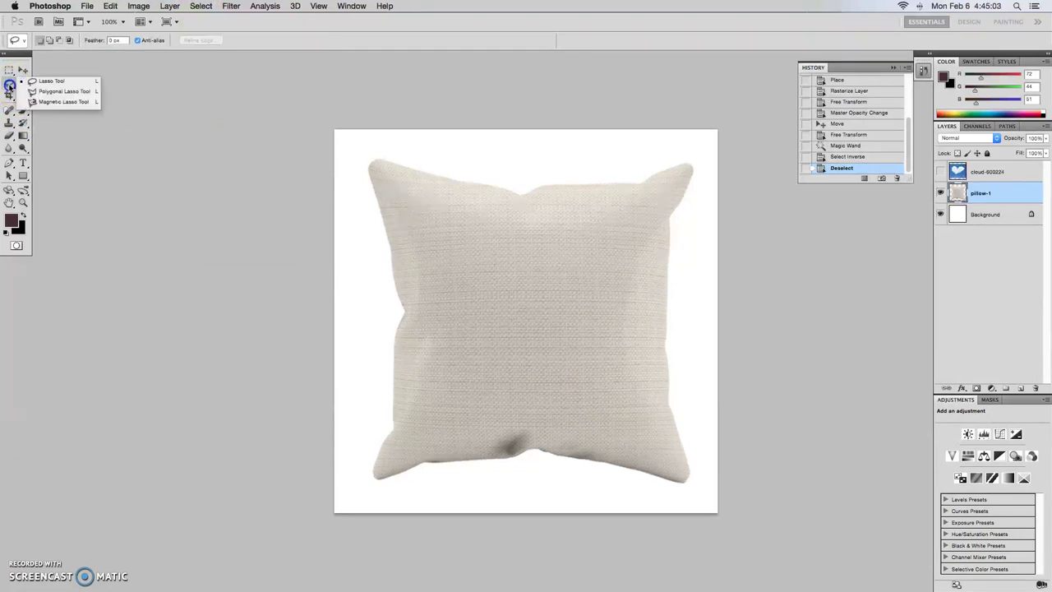
left_click(57, 102)
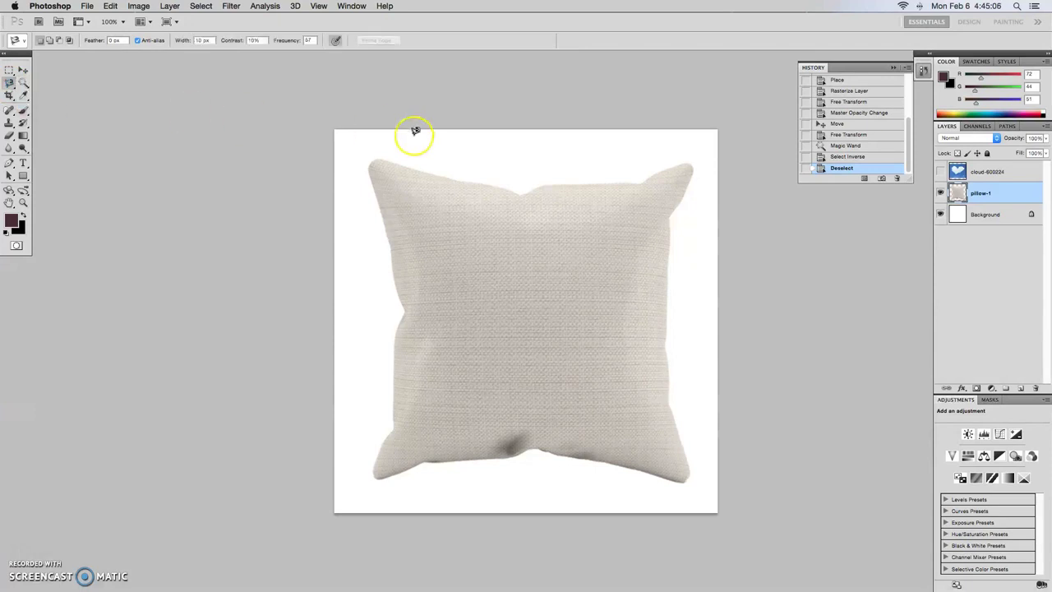
left_click(521, 194)
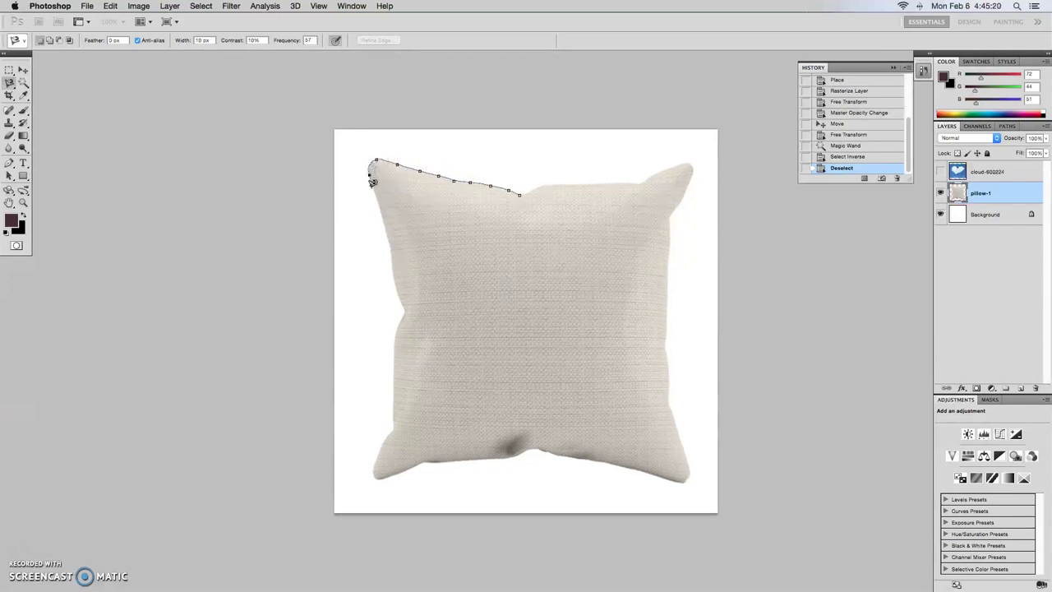
left_click(384, 224)
left_click(392, 242)
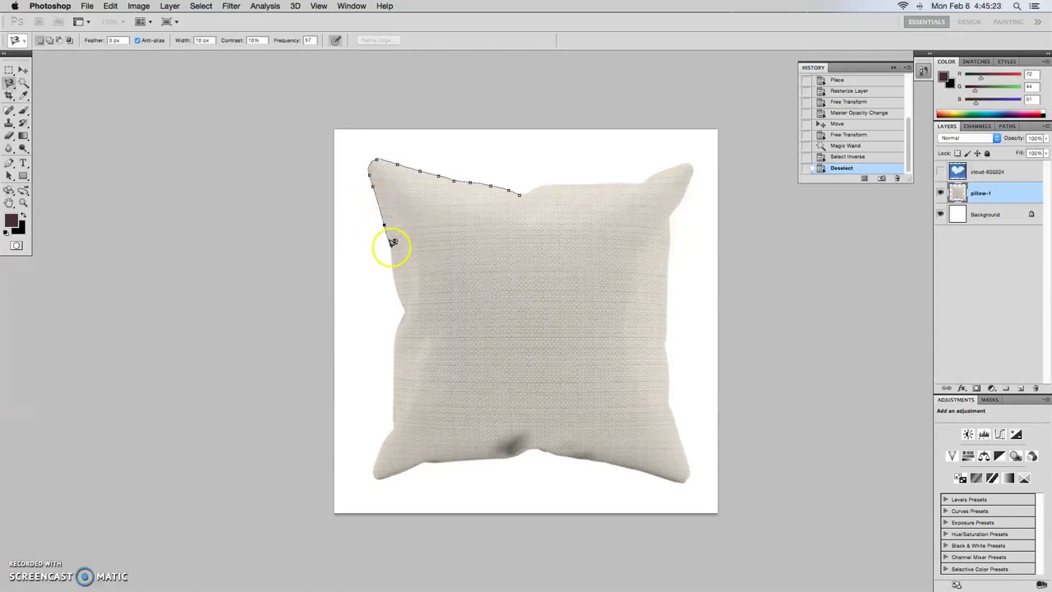
left_click(405, 308)
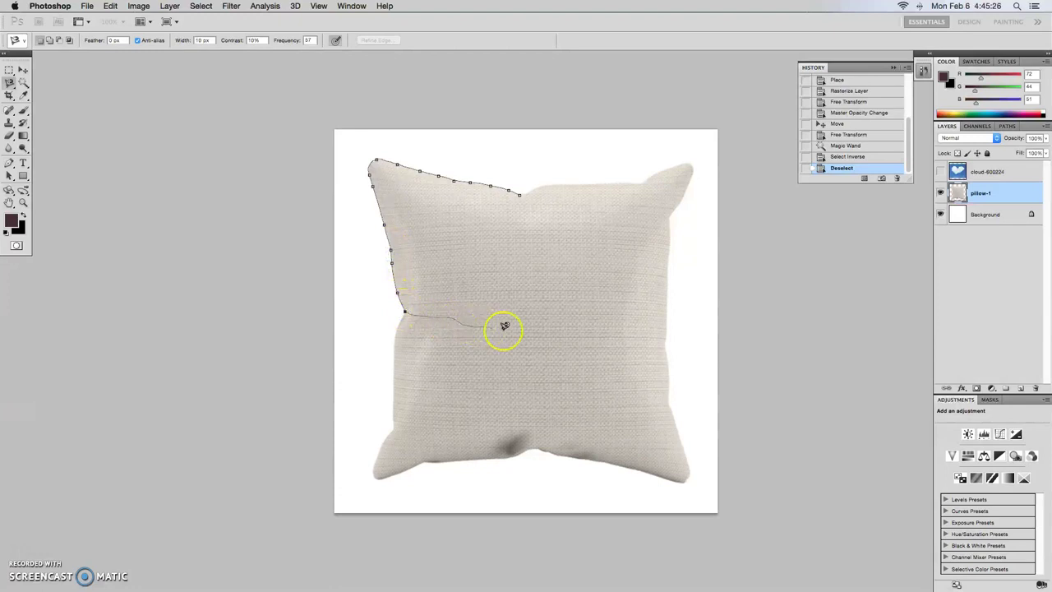
left_click(392, 391)
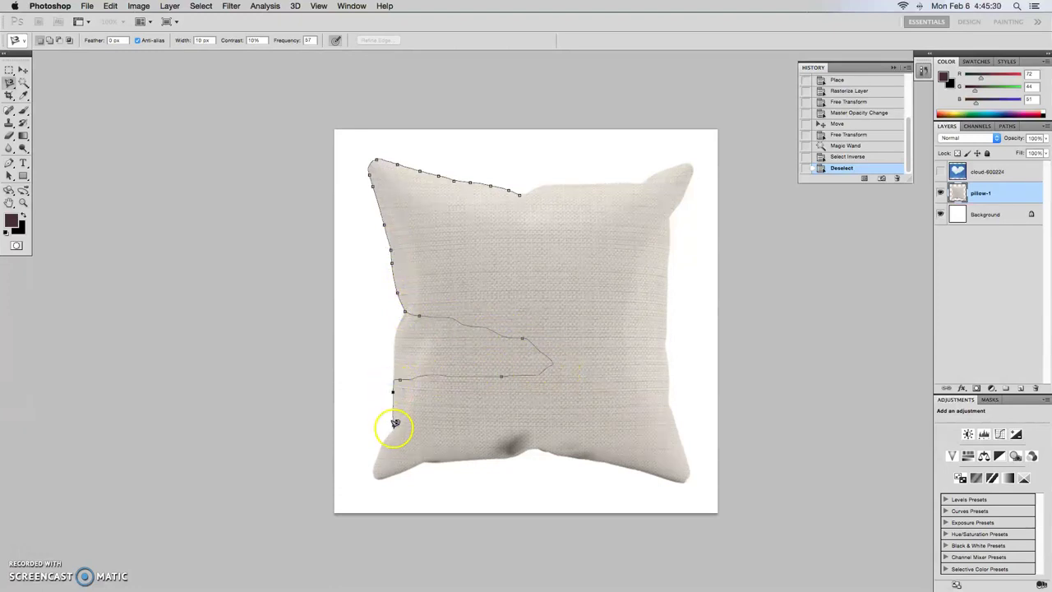
Step: Continue the trace along the bottom and up the right edge, closing it at the start point
left_click(393, 429)
left_click(373, 480)
left_click(429, 458)
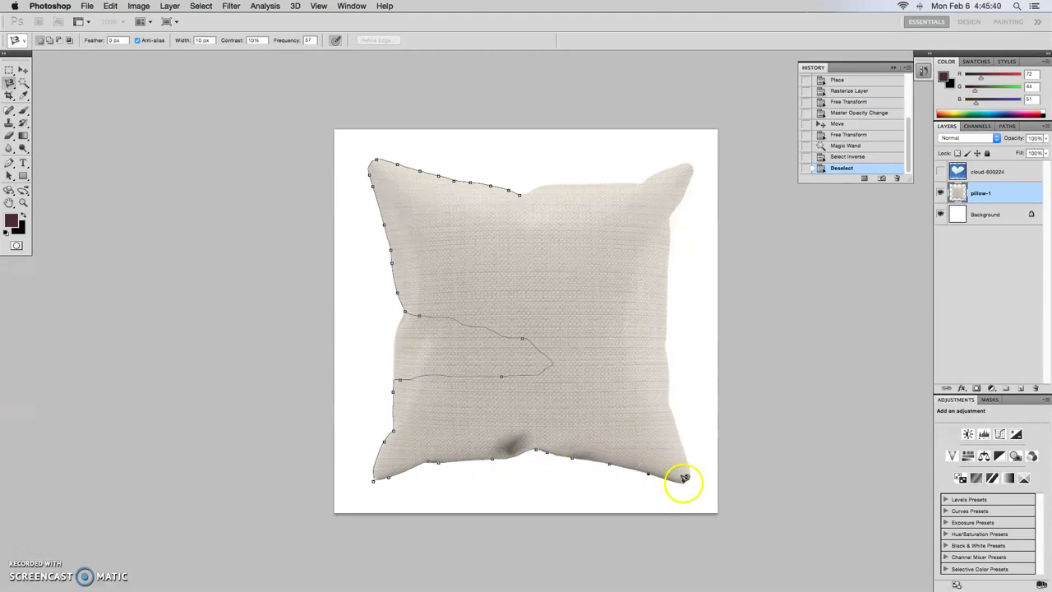
left_click(687, 482)
mouse_move(689, 446)
left_mouse_down()
mouse_move(668, 398)
mouse_move(669, 218)
left_mouse_up()
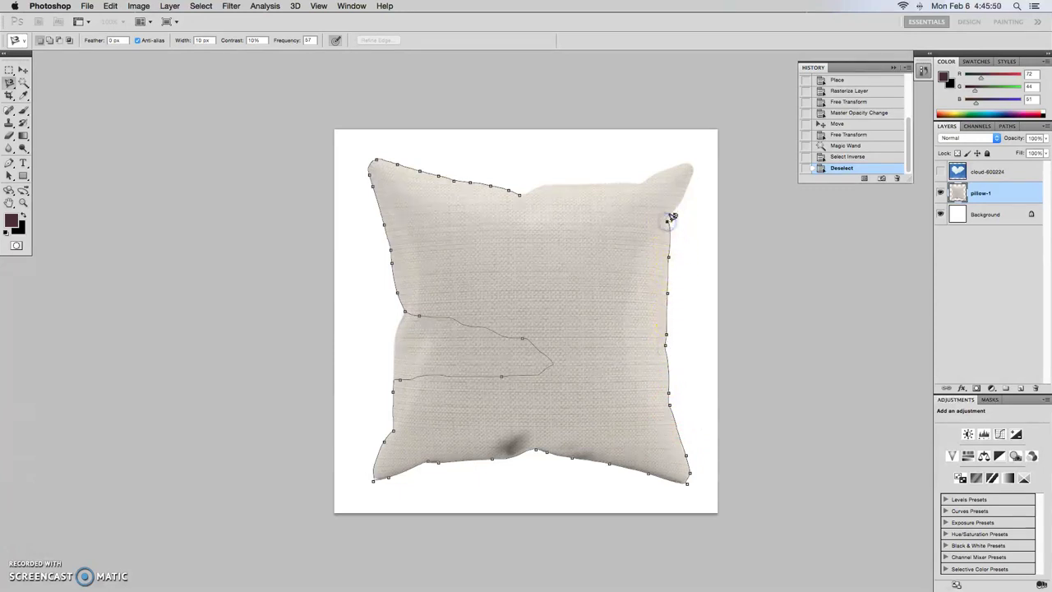
left_click(687, 187)
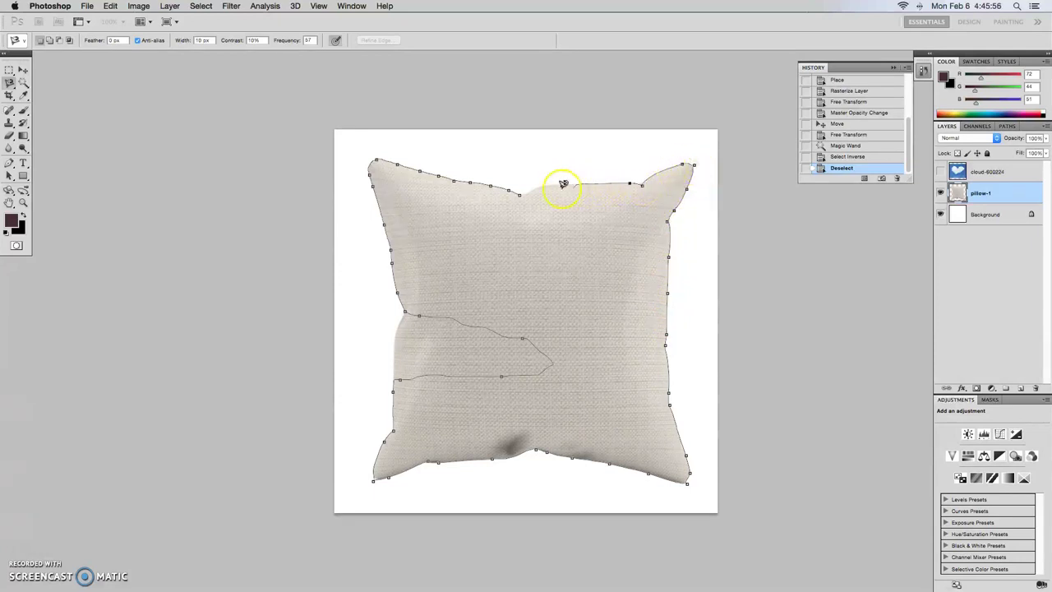
left_click(521, 191)
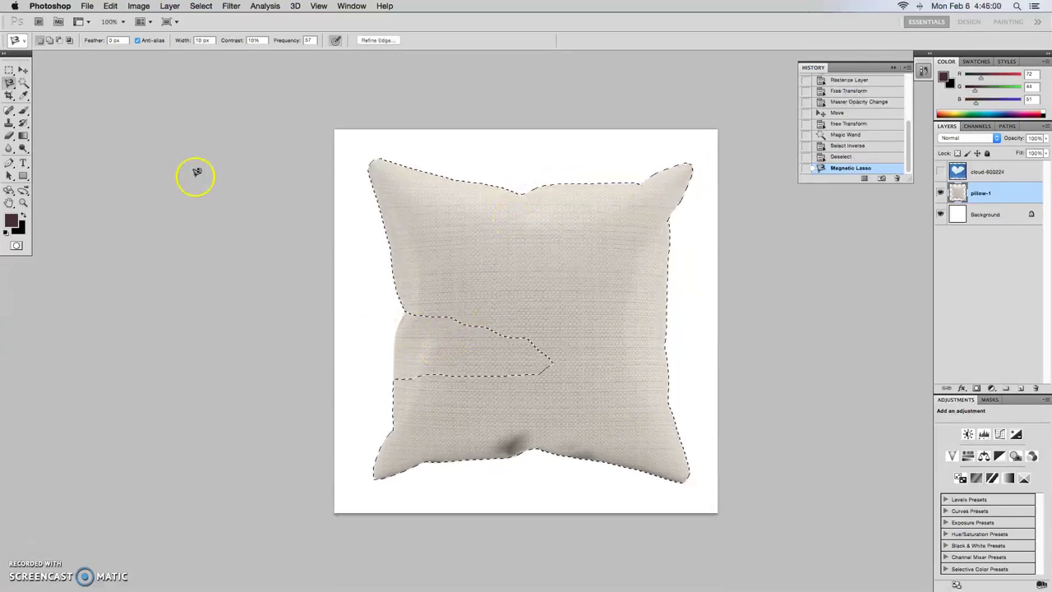
Step: Use the Elliptical Marquee to add ellipses that fill the notch on the selection's left side
left_click(8, 72)
left_click(8, 73)
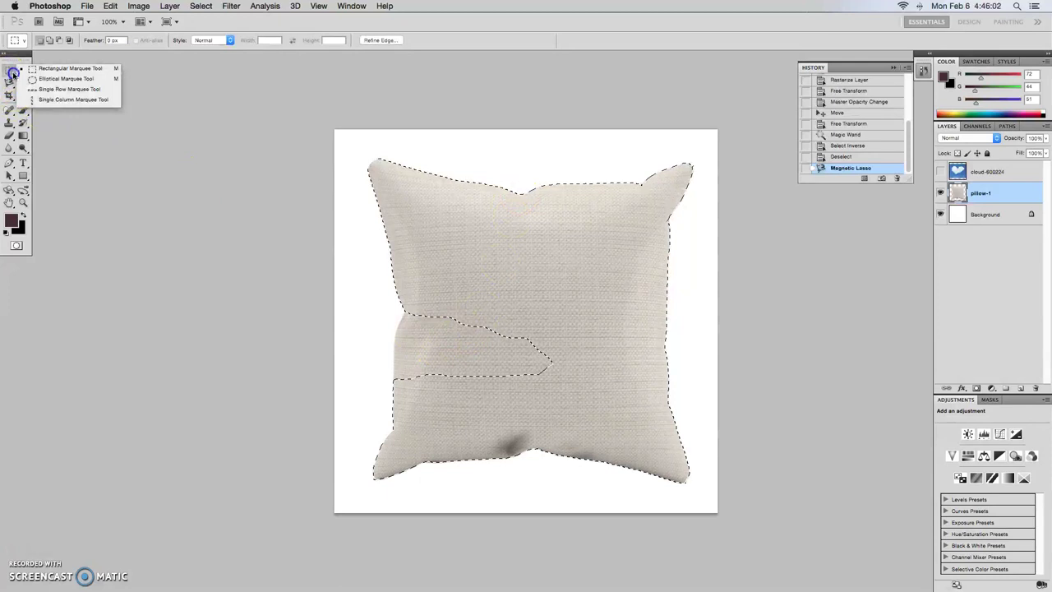
left_click(67, 79)
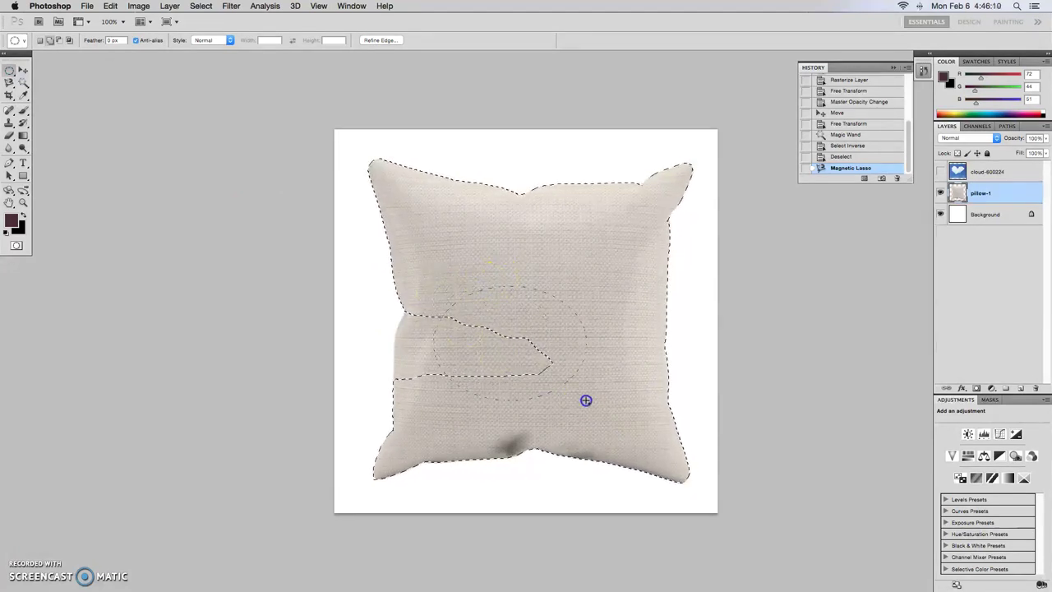
left_click_drag(585, 400, 586, 401)
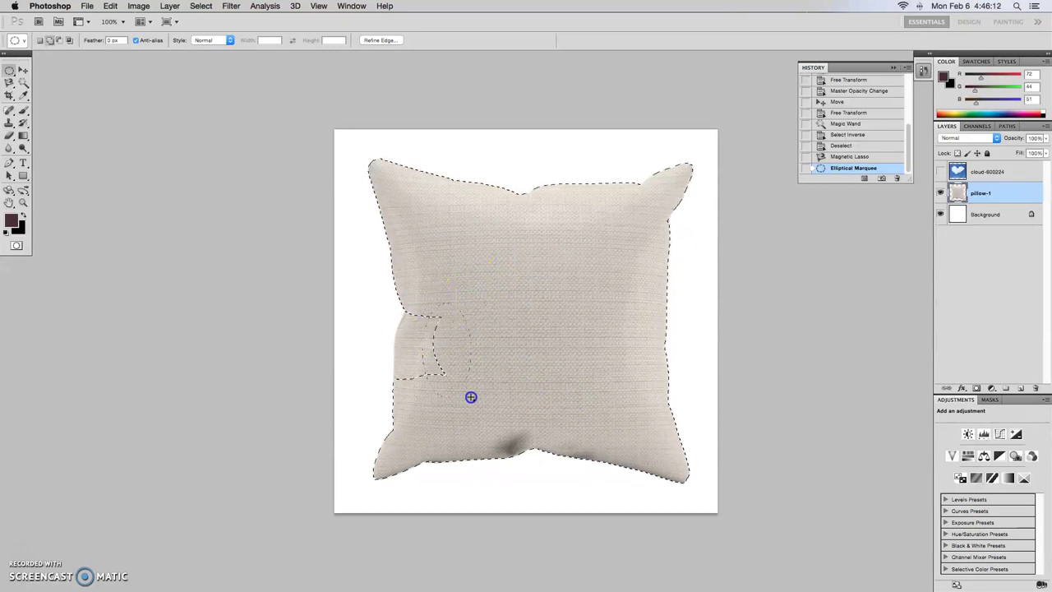
left_click_drag(470, 397, 418, 387)
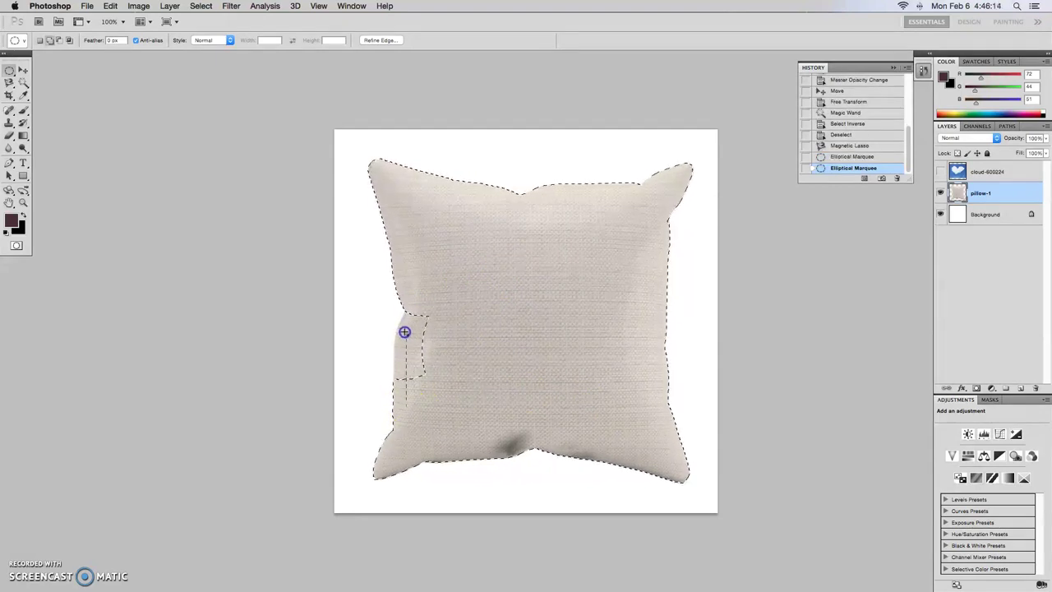
left_click_drag(394, 330, 400, 402)
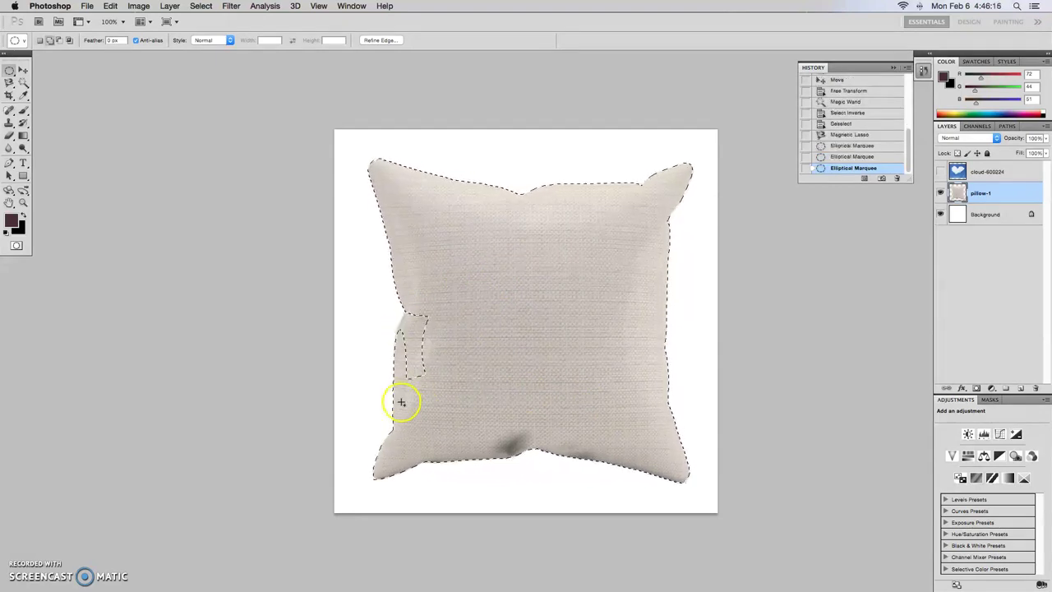
left_click_drag(439, 296, 418, 369)
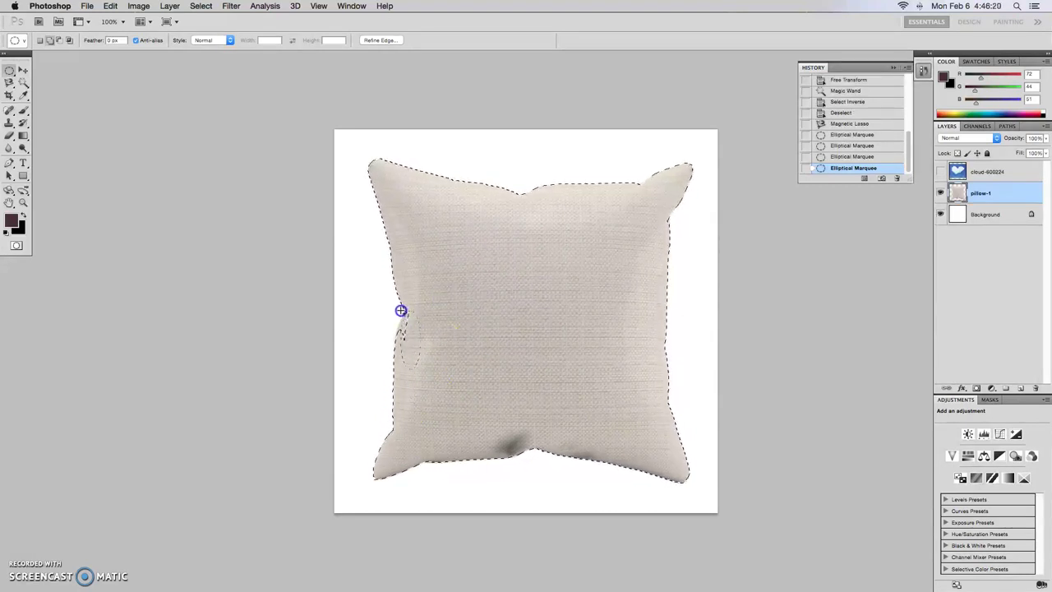
mouse_move(400, 310)
left_mouse_down()
mouse_move(397, 336)
mouse_move(405, 317)
left_mouse_up()
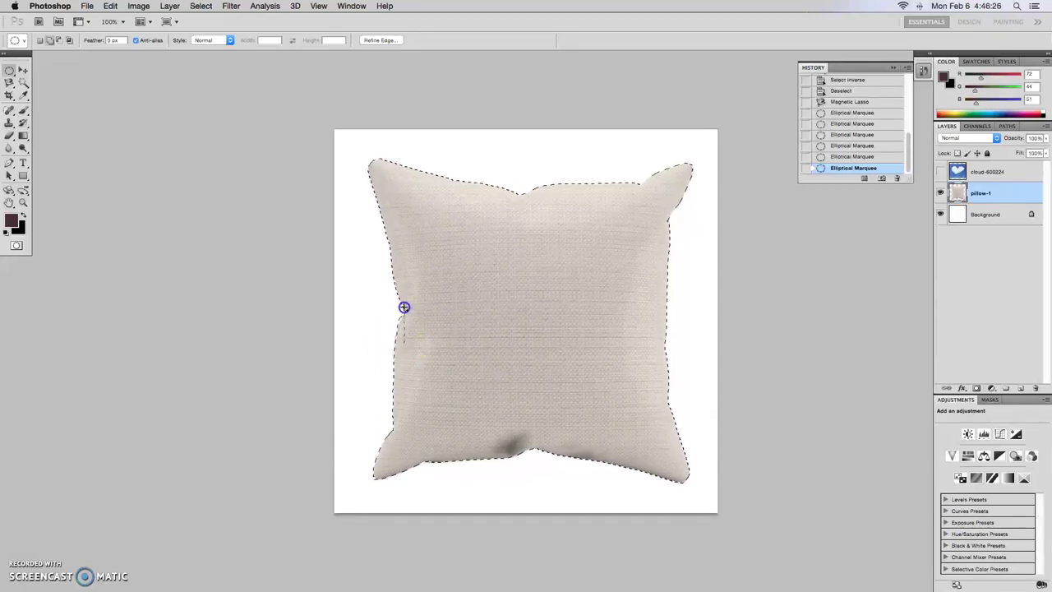
left_click_drag(403, 306, 411, 316)
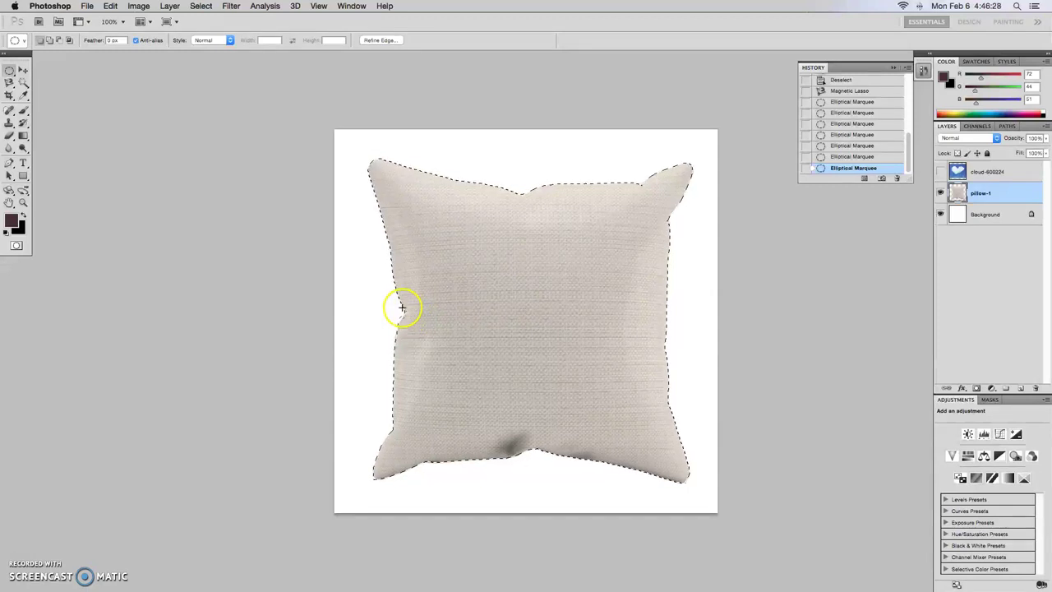
Step: Zoom in to add small ellipses smoothing the left selection edge, then zoom back out
key("super+equal")
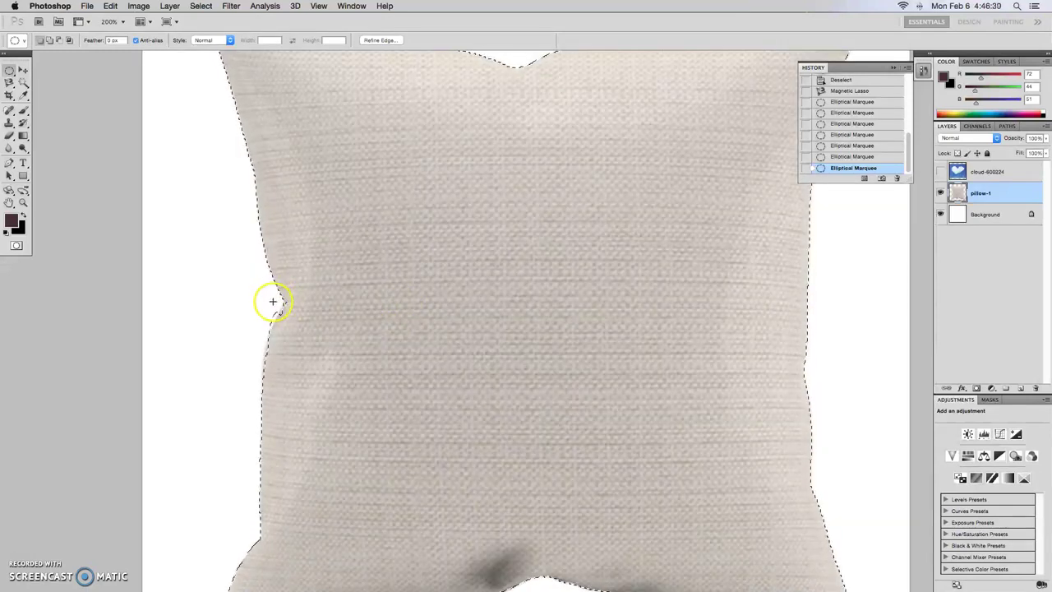
left_click_drag(268, 301, 265, 300)
left_click_drag(276, 327, 276, 327)
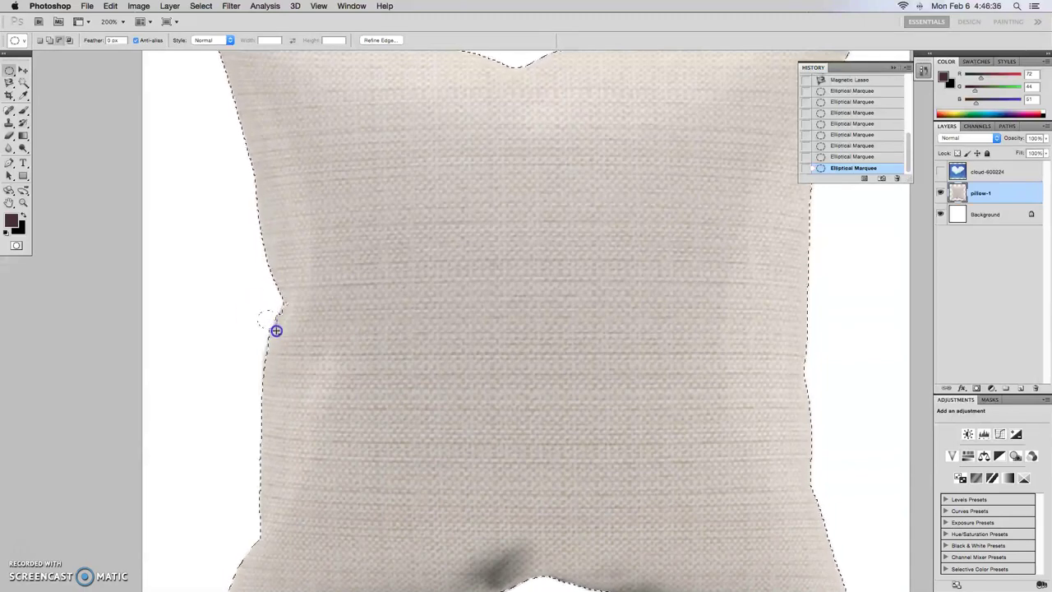
mouse_move(273, 333)
left_mouse_down()
mouse_move(263, 297)
mouse_move(291, 330)
left_mouse_up()
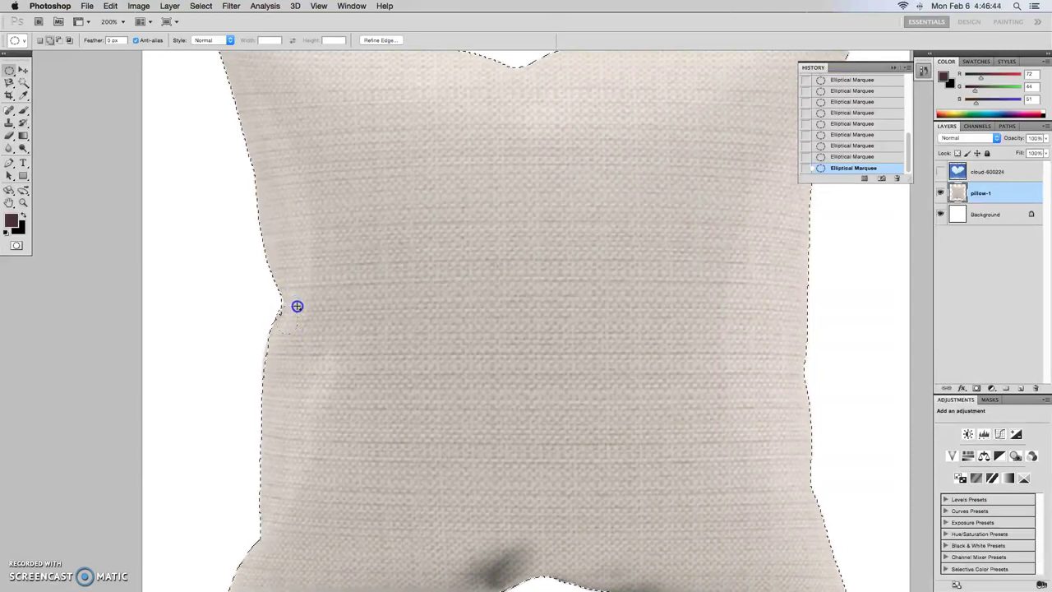
left_click_drag(282, 305, 293, 313)
left_click_drag(283, 307, 283, 307)
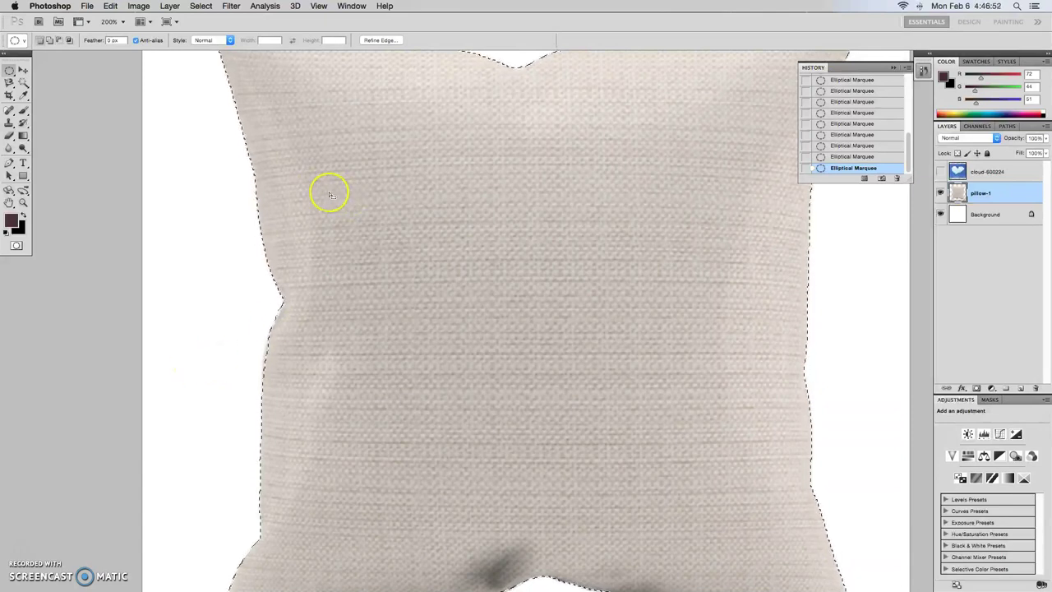
key("super+minus")
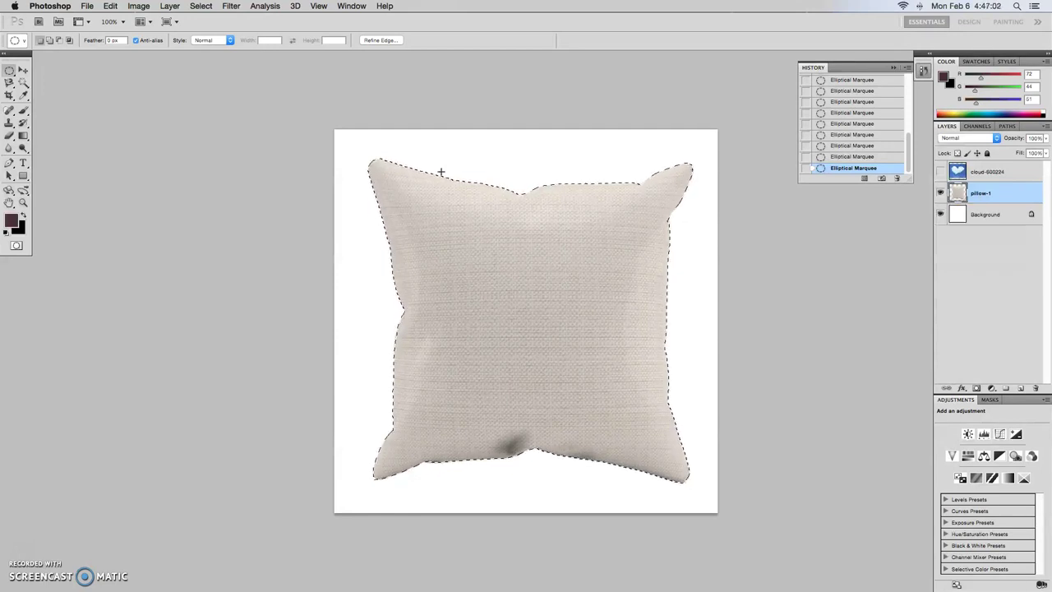
Step: Save the current selection as a channel named 'pillow outline'
left_click(170, 6)
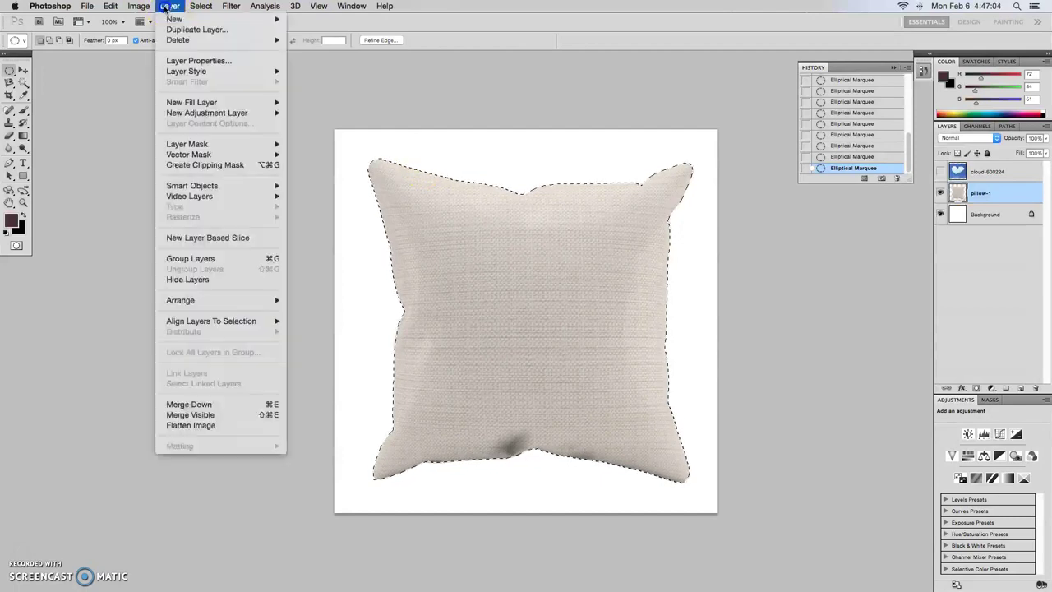
mouse_move(203, 6)
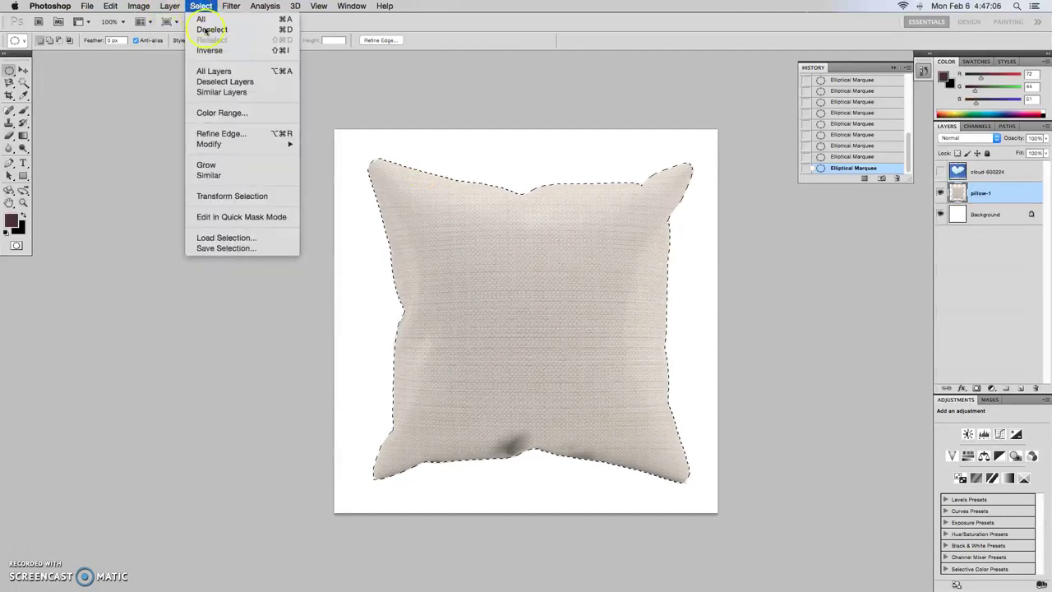
left_click(249, 250)
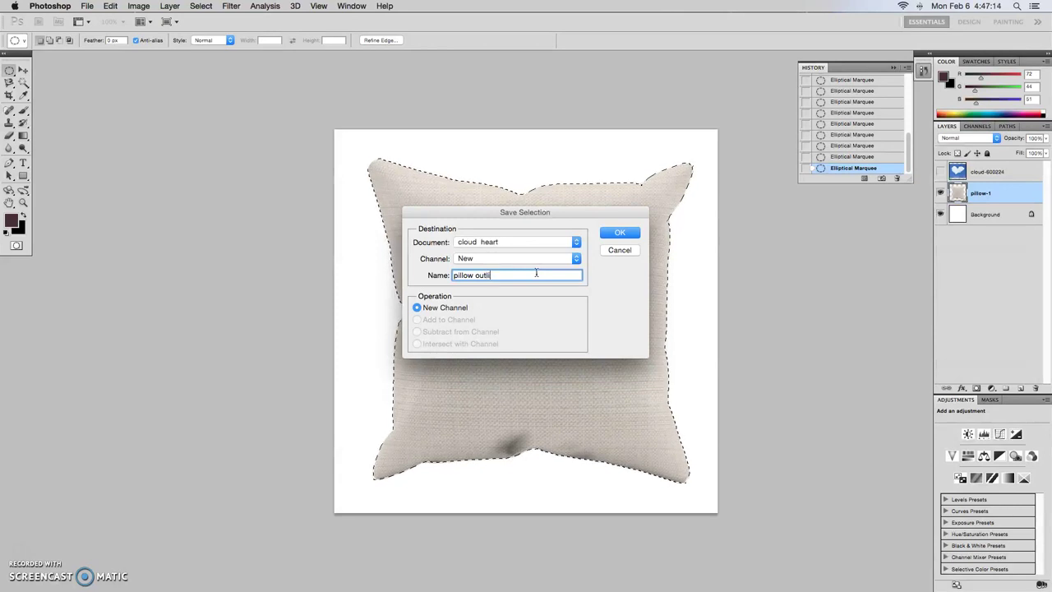
key("Return")
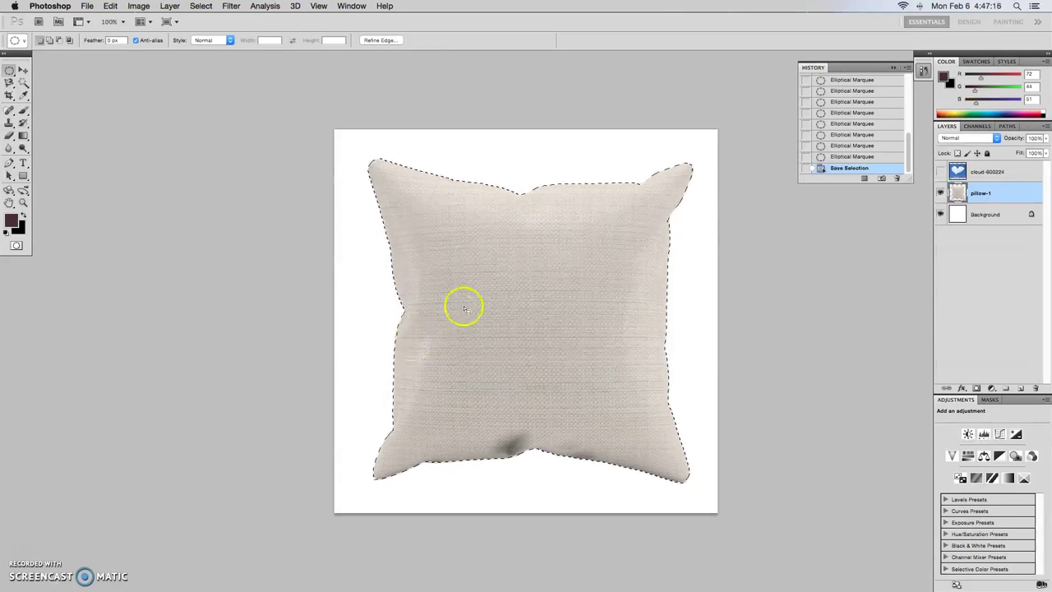
Step: Deselect, then load the 'pillow outline' channel back as the selection
key("super+d")
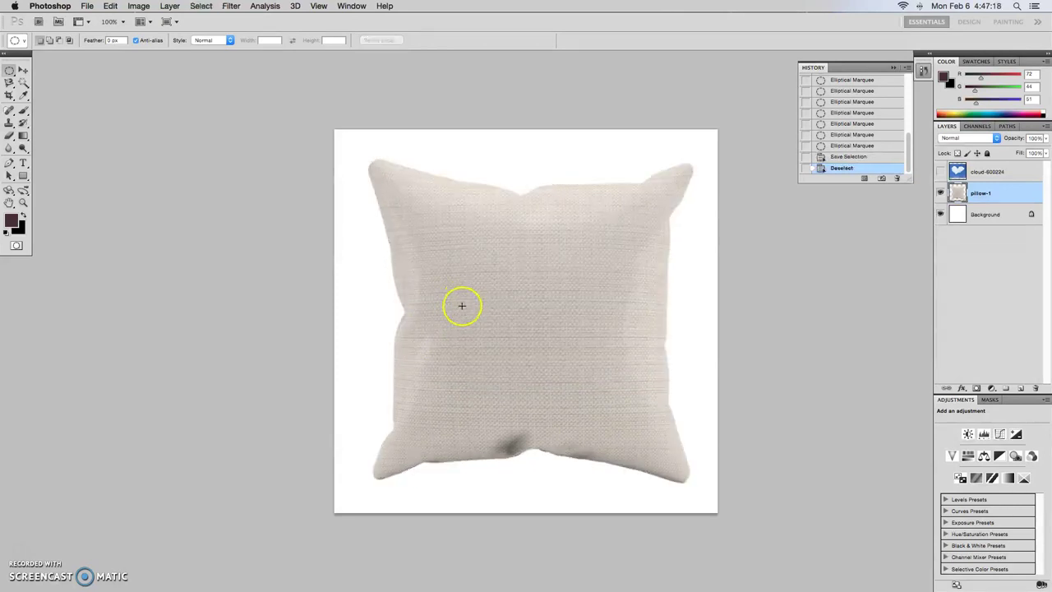
left_click(200, 5)
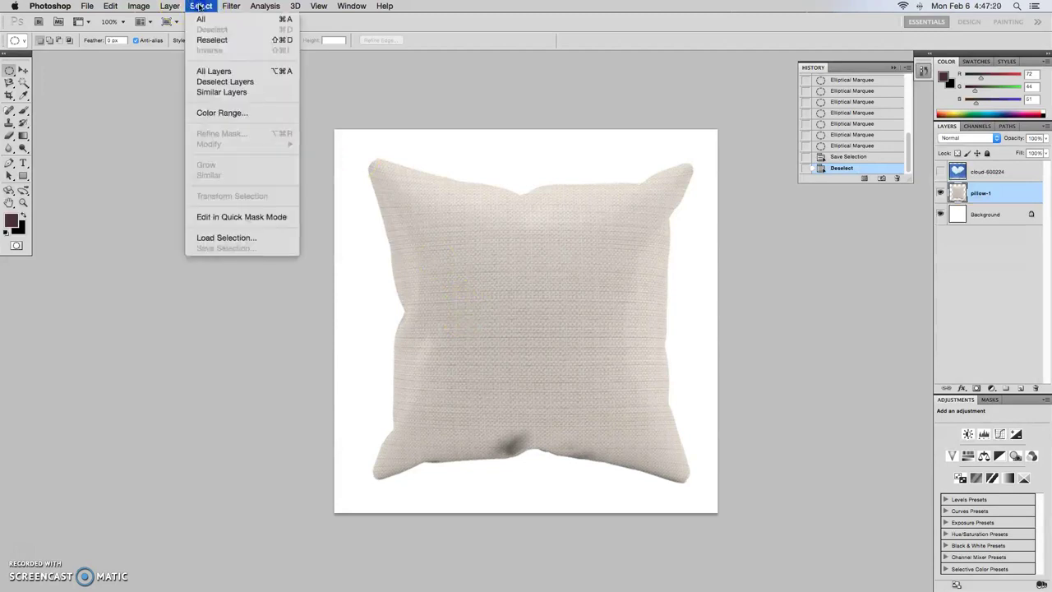
left_click(249, 238)
left_click(459, 261)
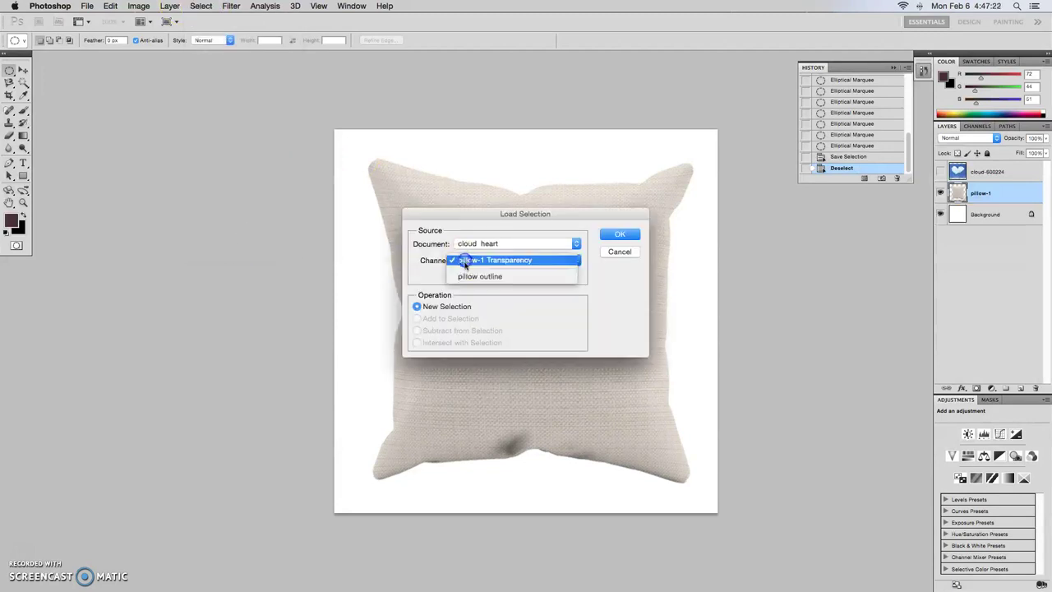
left_click(465, 272)
left_click(603, 237)
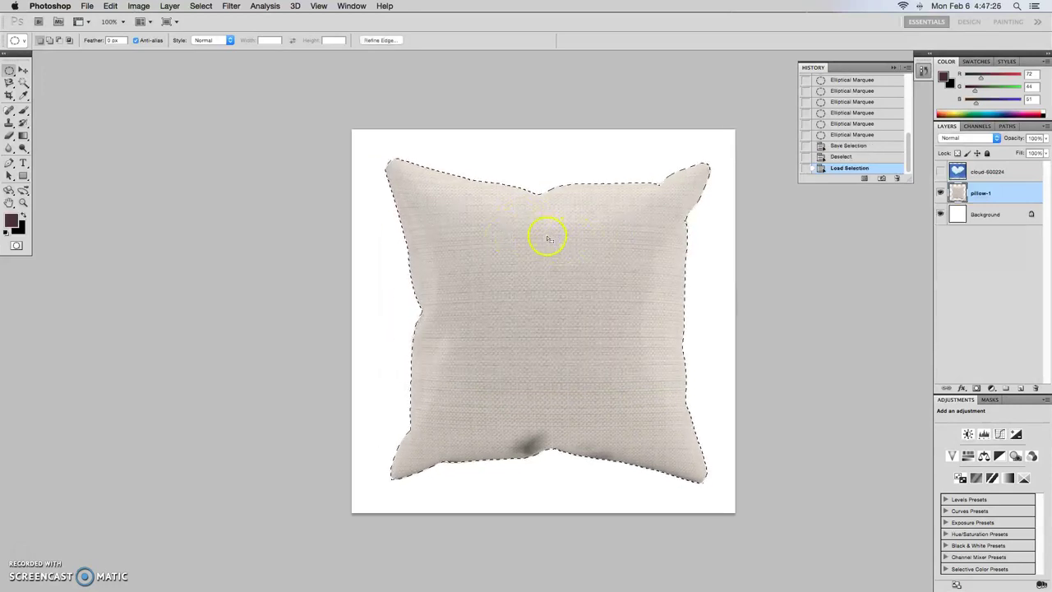
Step: Hide pillow-1, show the heart cloud layer and make the cloud layer active
left_click(941, 193)
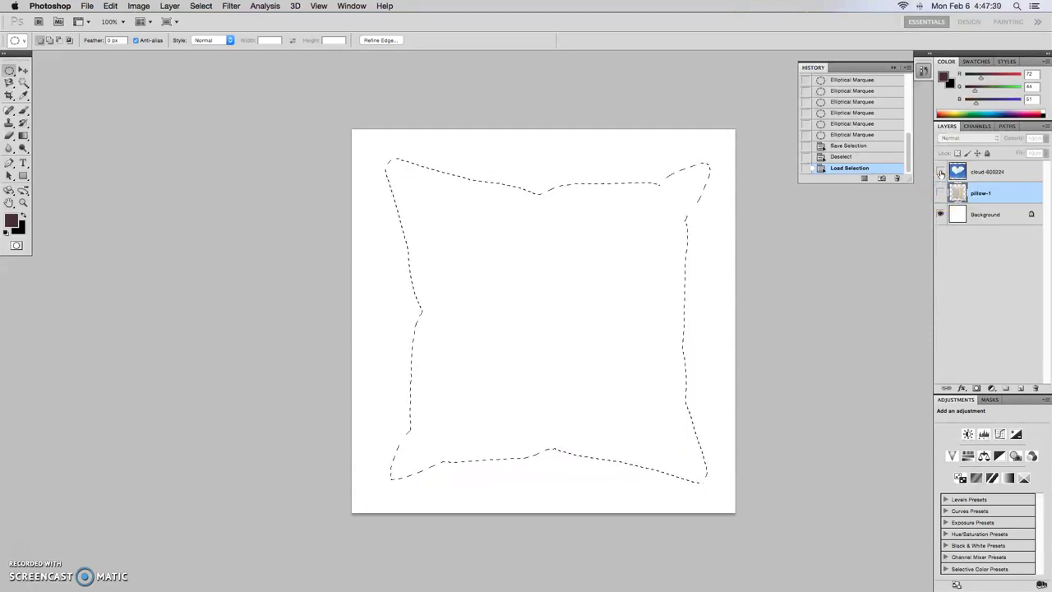
left_click(942, 172)
left_click(978, 171)
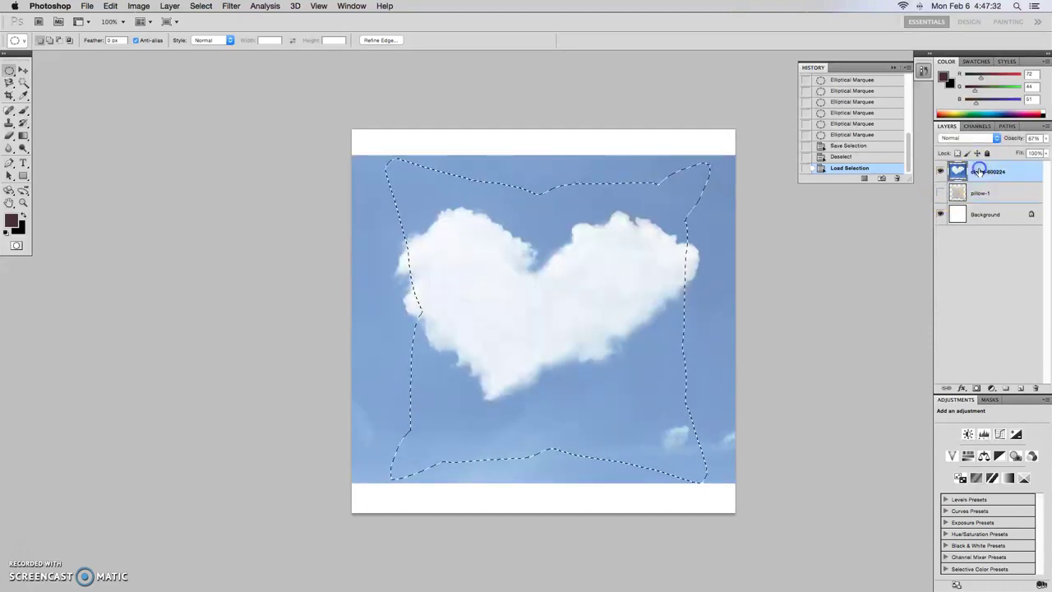
Step: Hide the cloud layer and make the visible pillow-1 layer the active layer
left_click(377, 40)
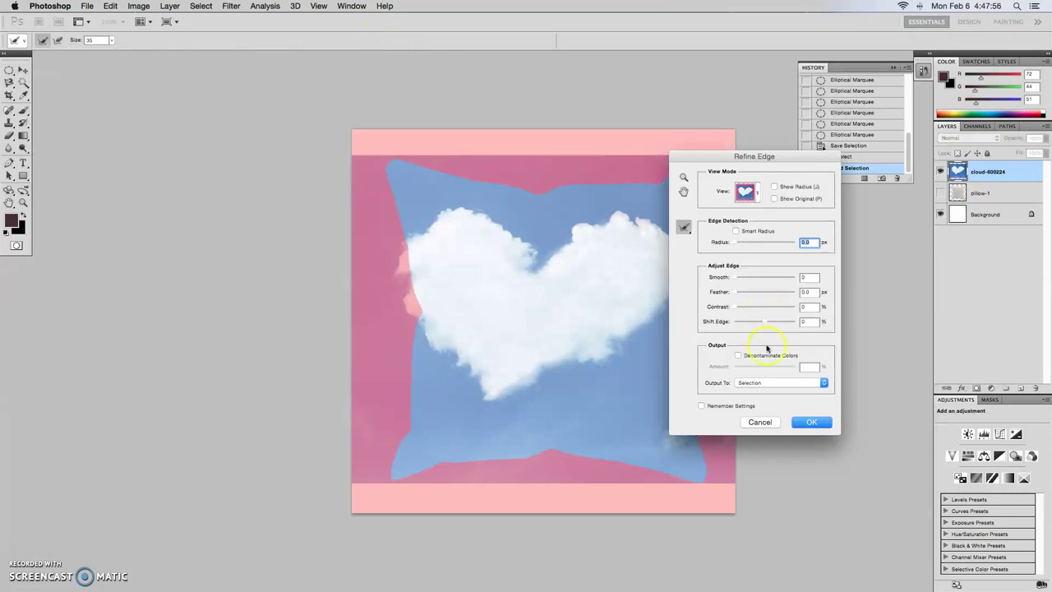
left_click(756, 423)
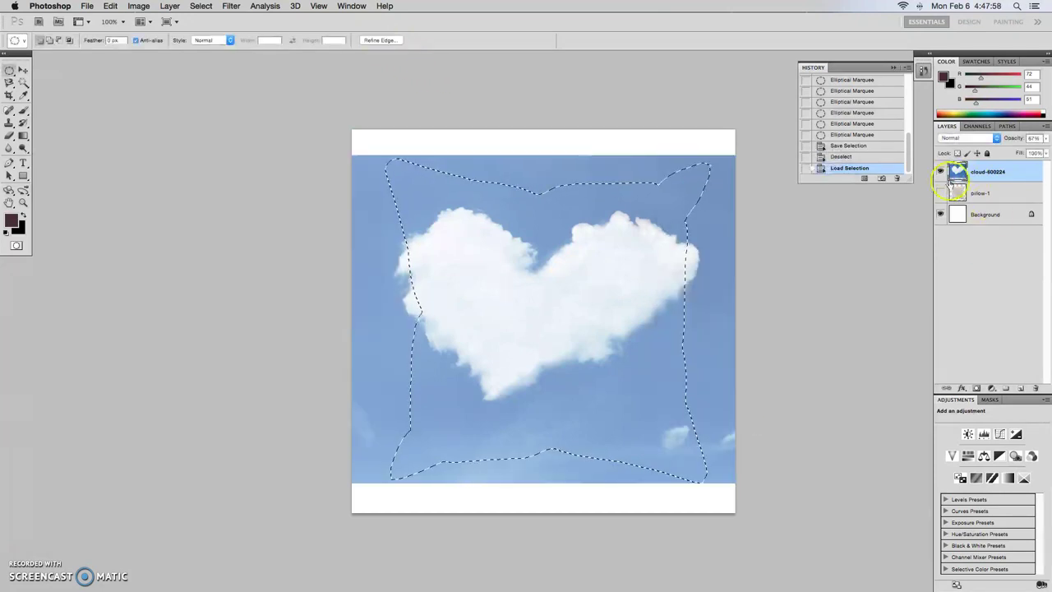
left_click(941, 170)
left_click(940, 193)
left_click(980, 194)
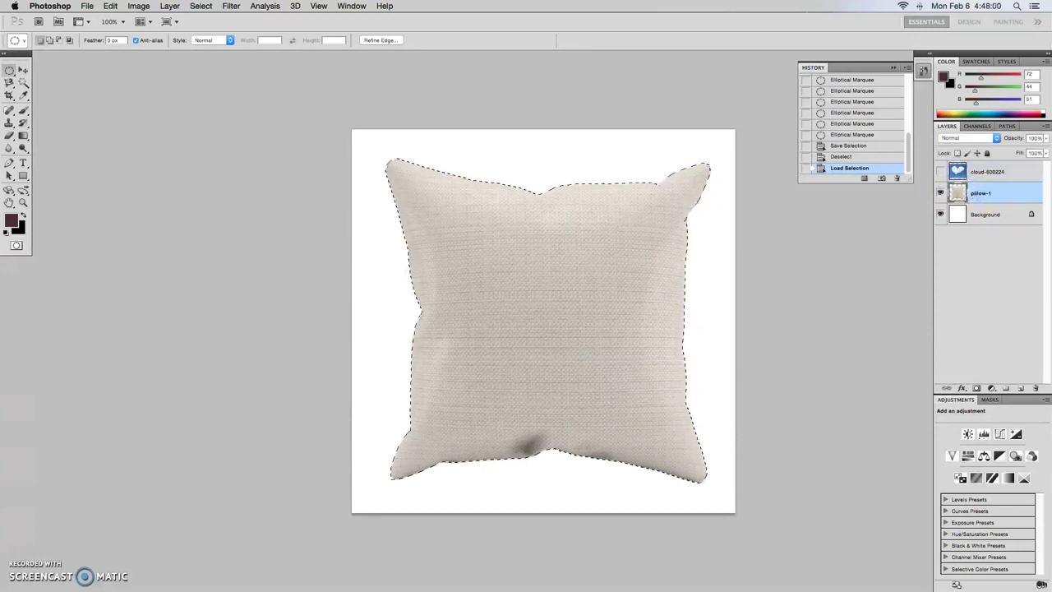
Step: Refine the pillow selection edge with Smooth 18, Feather 0.8 px and Shift Edge -76%
left_click(378, 40)
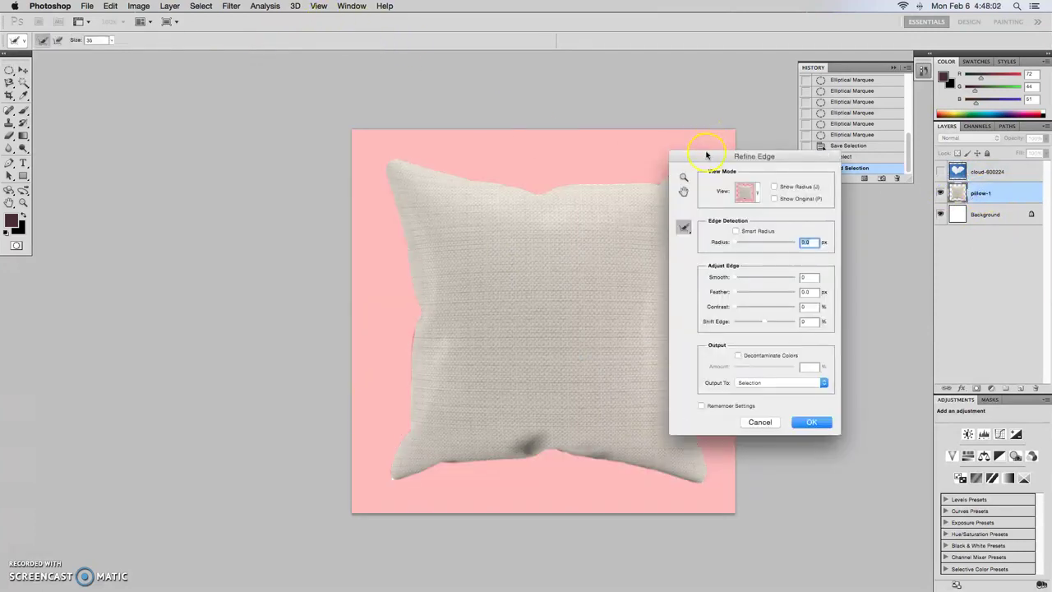
left_click_drag(705, 157, 773, 178)
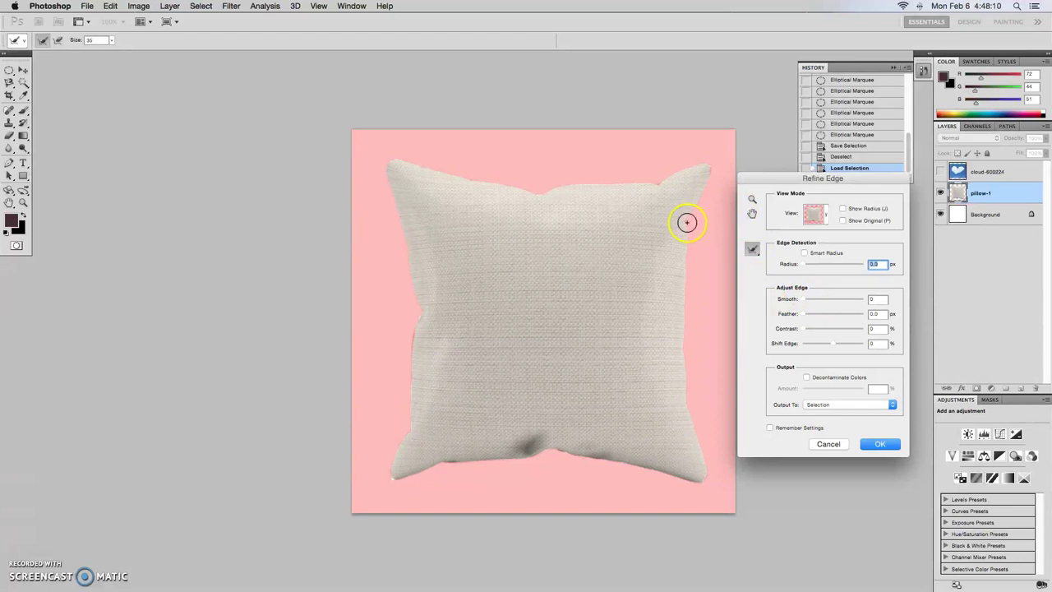
key("super+plus")
key("super+plus")
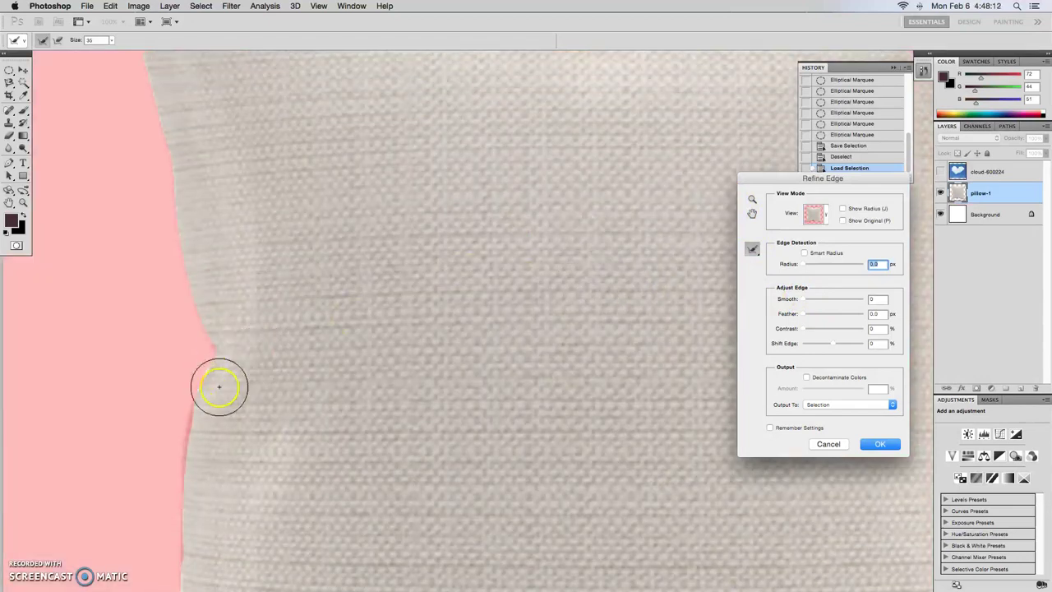
mouse_move(216, 380)
left_mouse_down()
mouse_move(202, 418)
mouse_move(190, 411)
mouse_move(175, 485)
mouse_move(195, 404)
mouse_move(187, 457)
mouse_move(229, 402)
left_mouse_up()
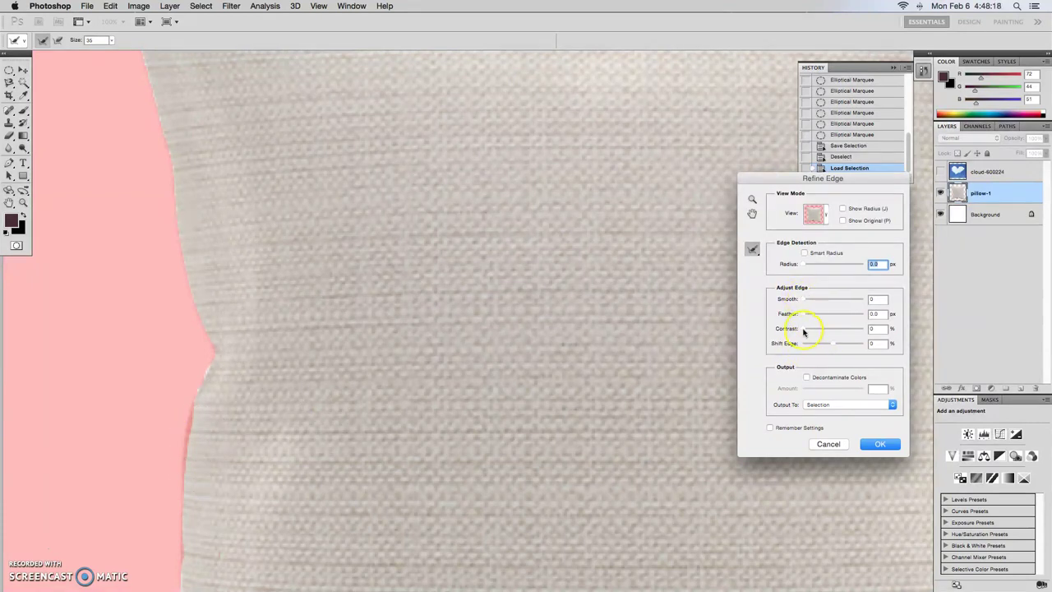
left_click_drag(833, 347, 823, 315)
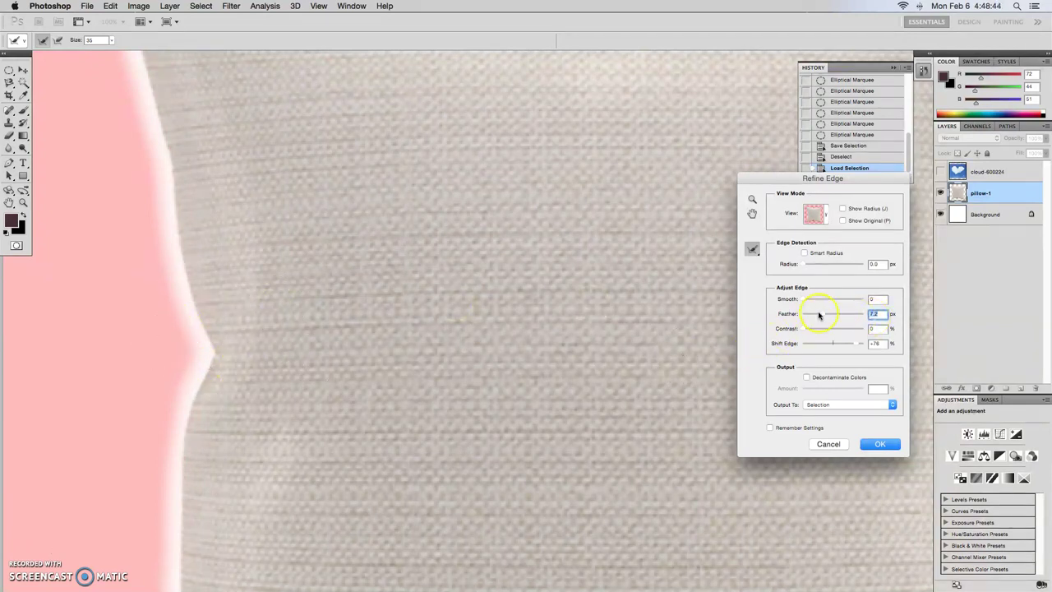
left_click_drag(822, 315, 808, 317)
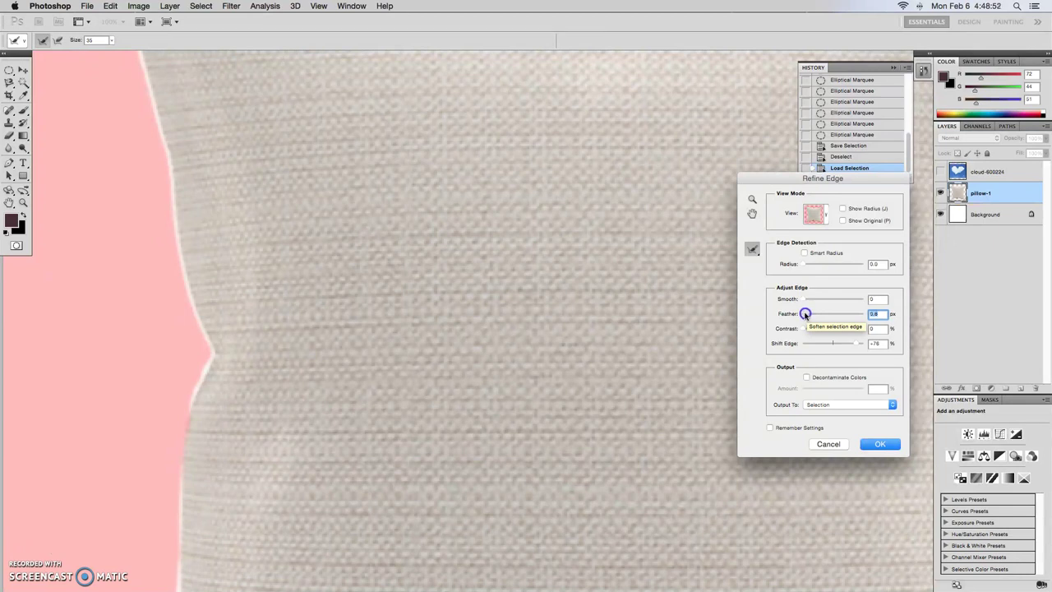
left_click_drag(807, 314, 805, 315)
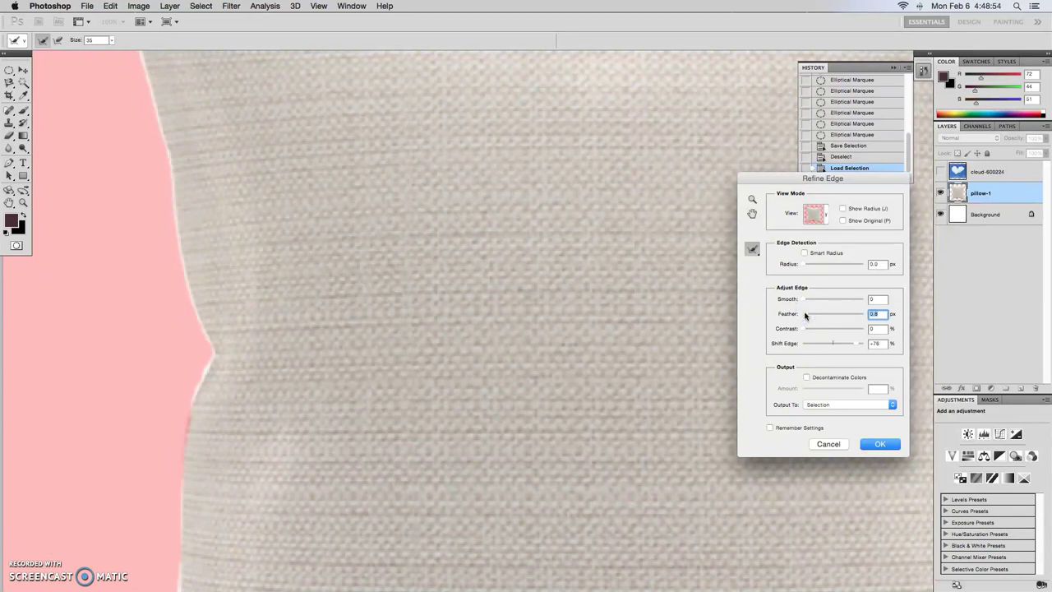
left_click(803, 299)
left_click_drag(803, 300, 811, 301)
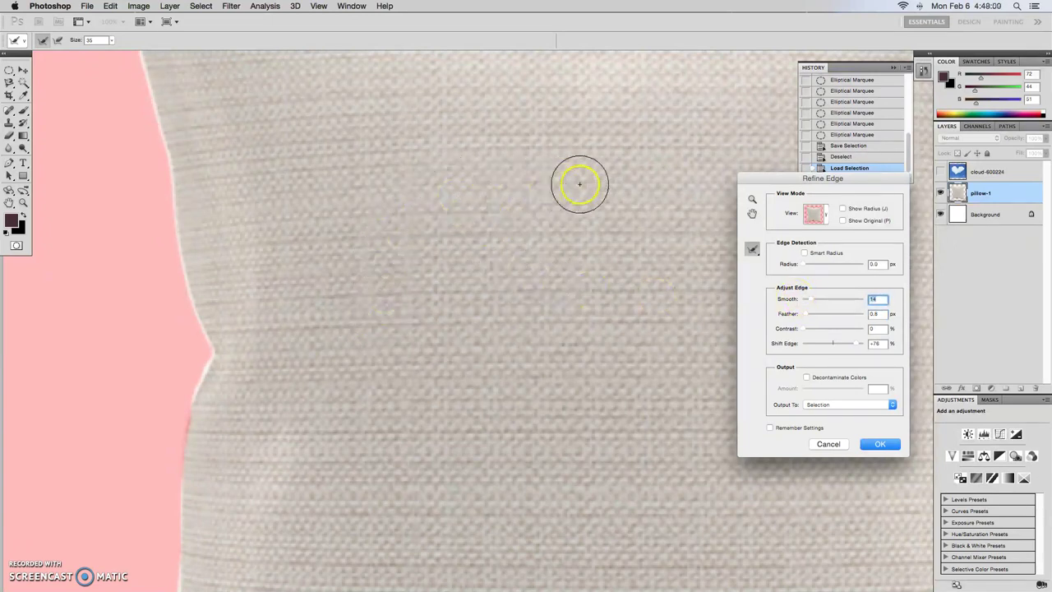
left_click(878, 444)
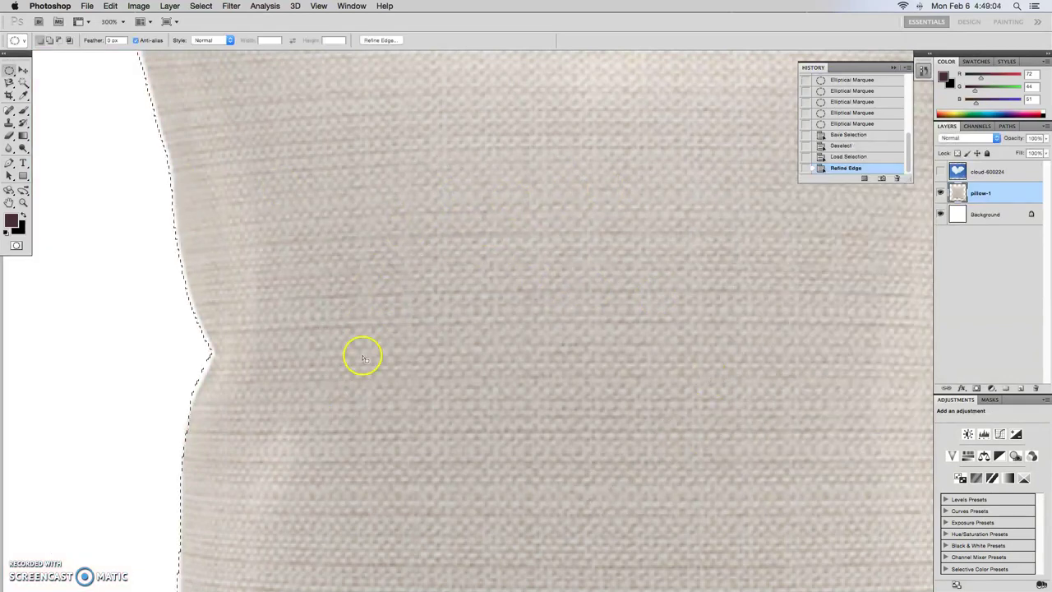
Step: Show the cloud layer, hide pillow-1 and view the image at 100%
left_click(941, 171)
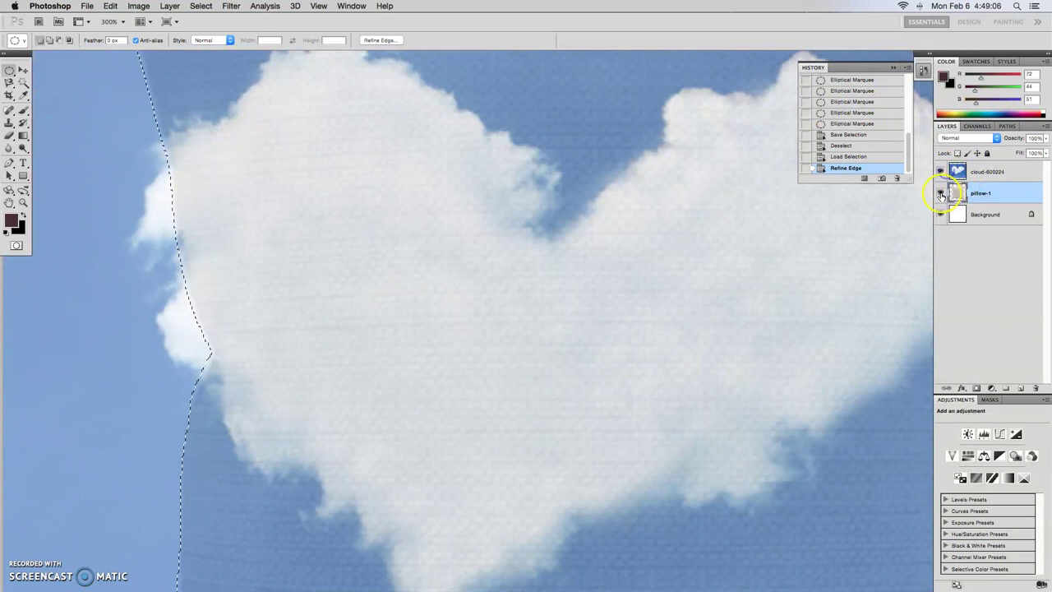
left_click(941, 192)
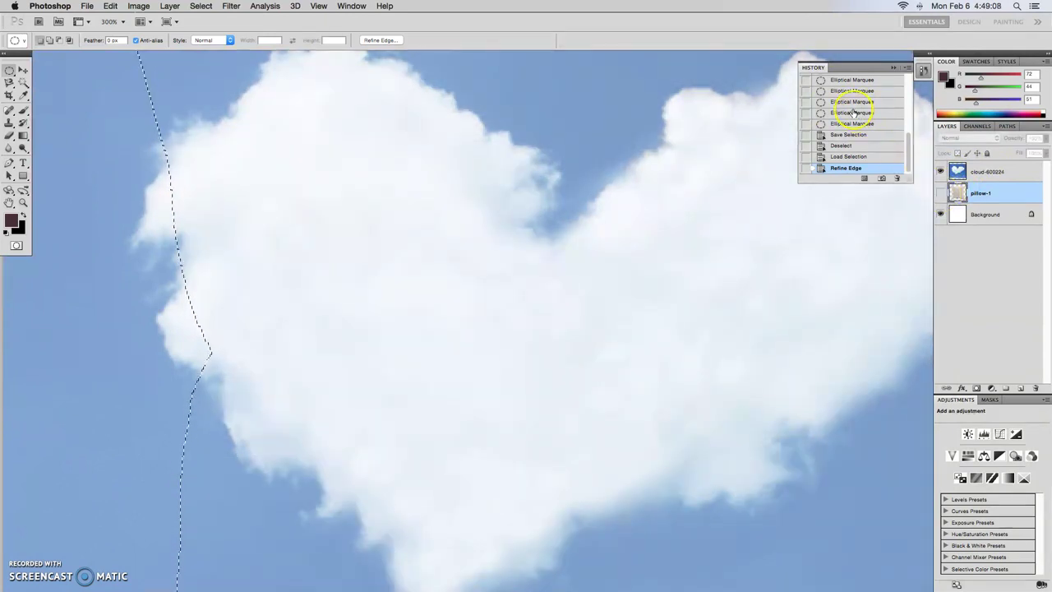
key("super+1")
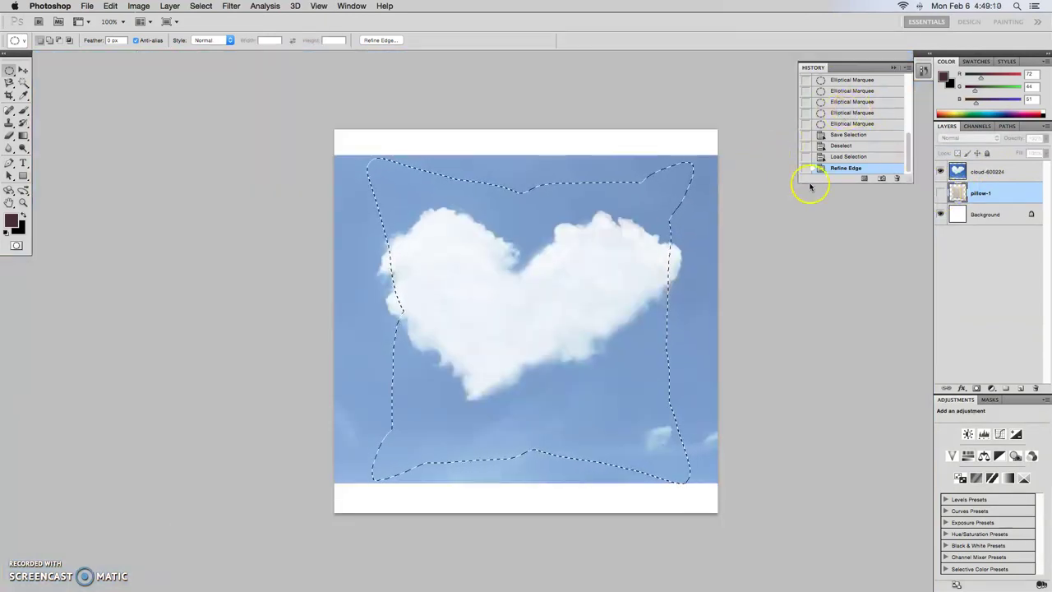
Step: Duplicate the cloud-600224 layer and move the copy below pillow-1
left_click(991, 172)
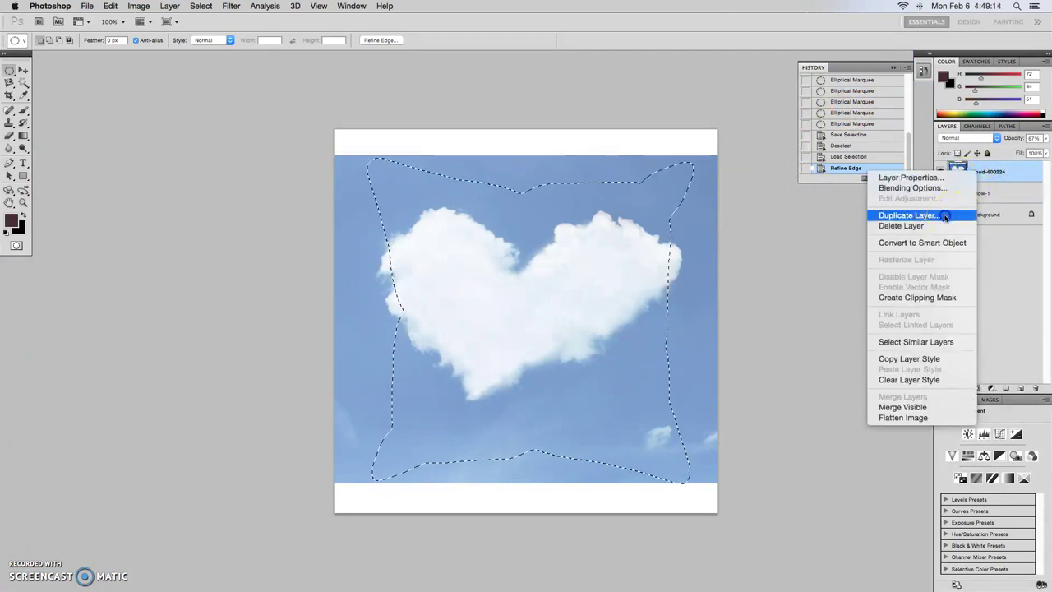
left_click(946, 216)
left_click(630, 256)
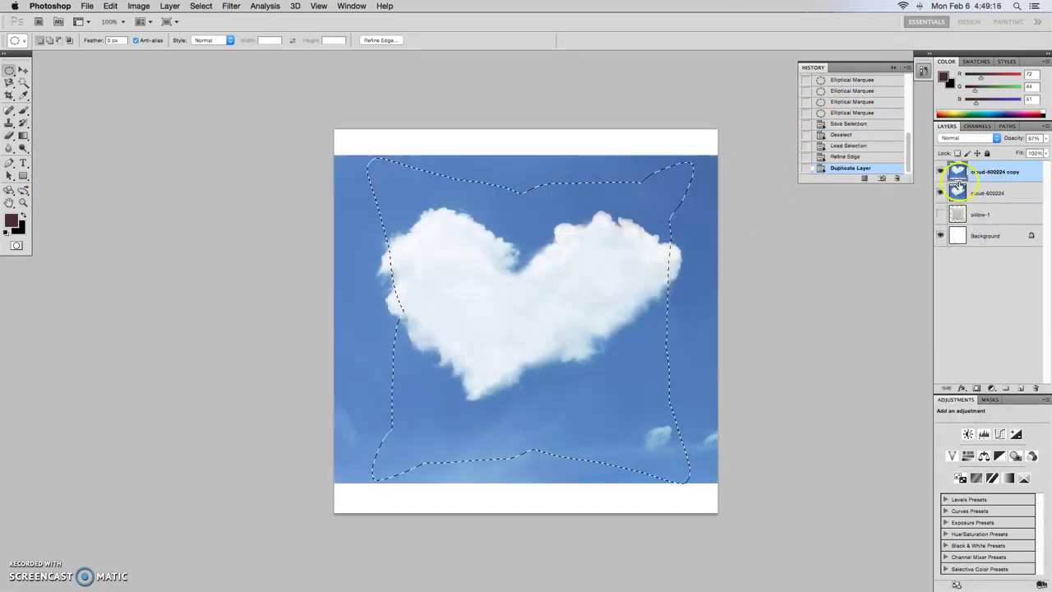
left_click_drag(997, 171, 999, 248)
left_click_drag(975, 170, 974, 222)
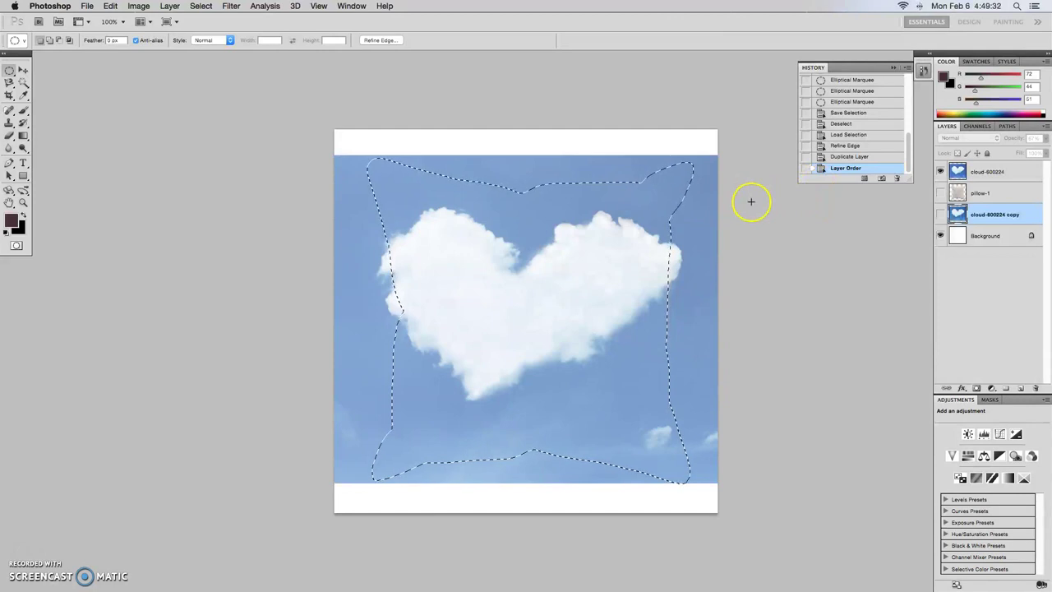
Step: Invert the pillow-outline selection with Select > Inverse
left_click(86, 6)
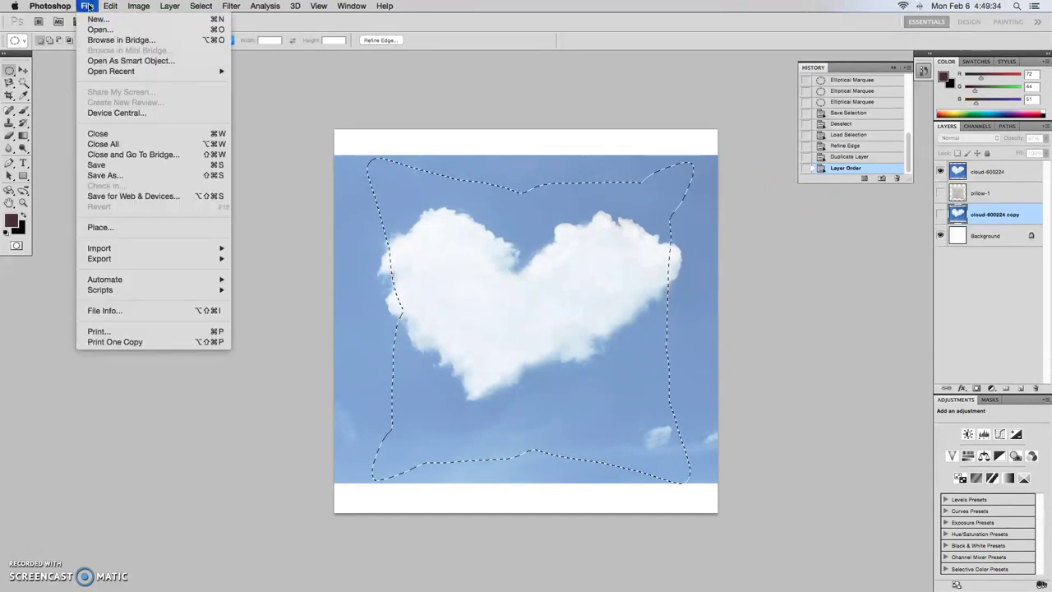
left_click(466, 67)
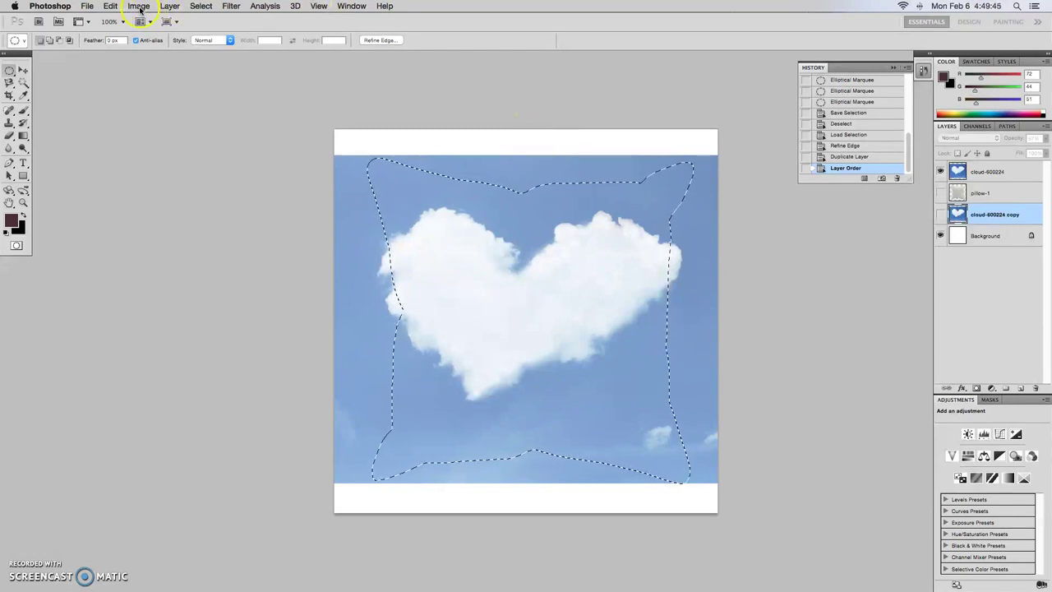
left_click(201, 6)
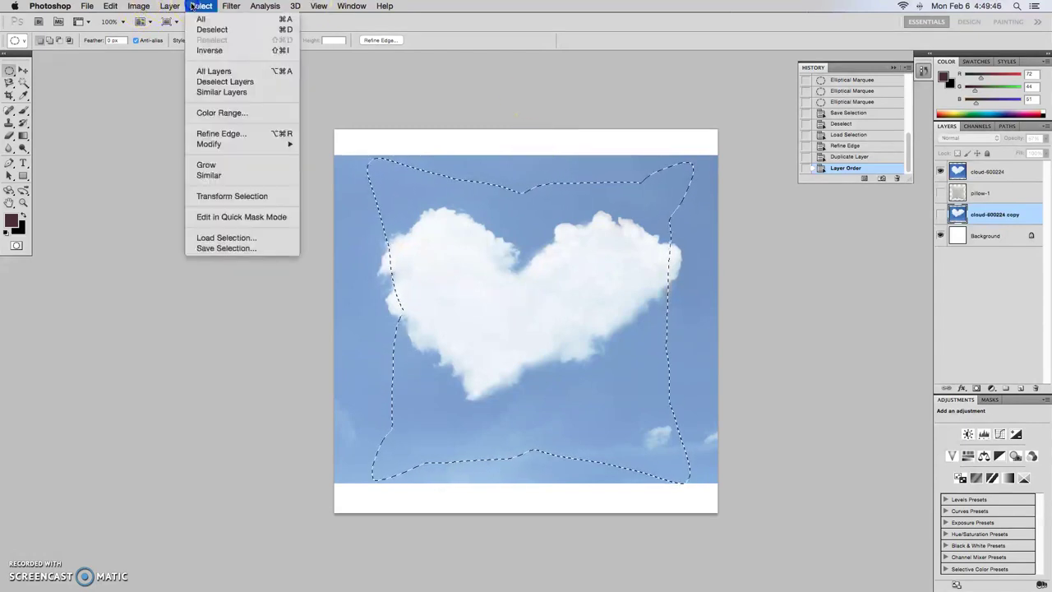
left_click(201, 51)
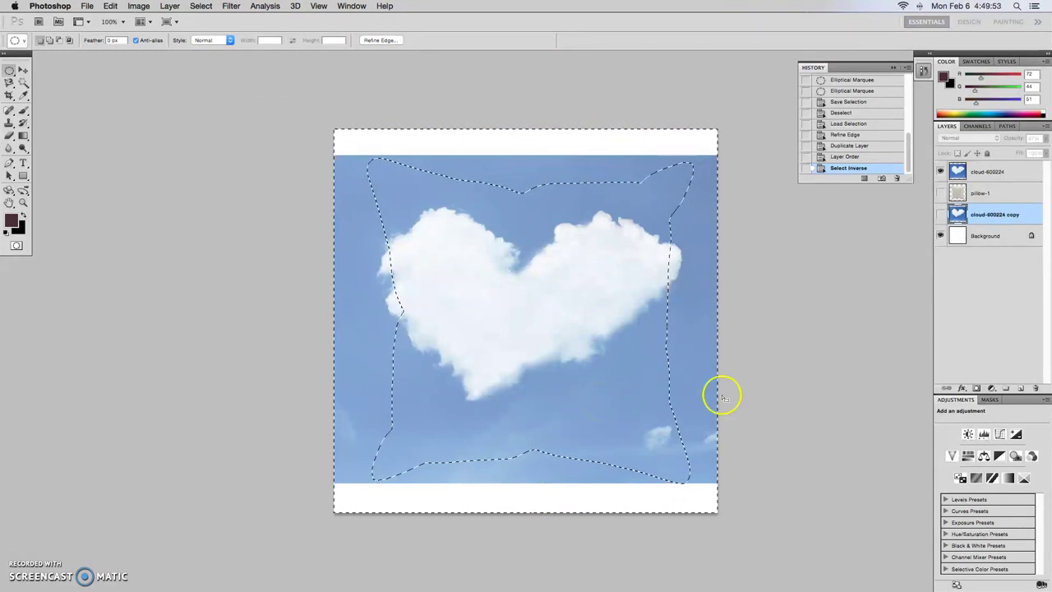
Step: Delete the cloud-600224 pixels outside the pillow outline and deselect
left_click(995, 171)
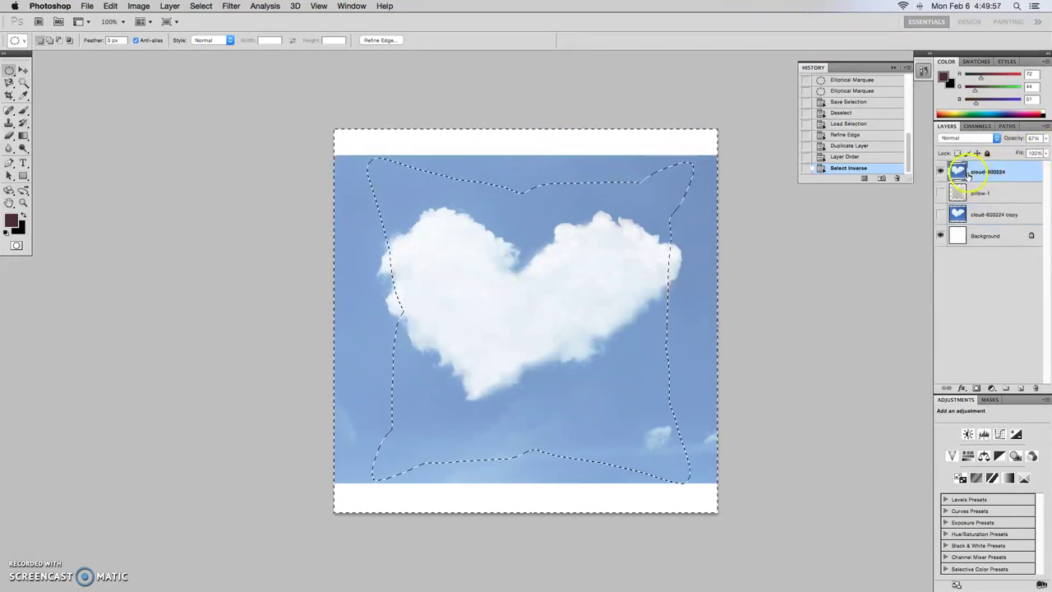
key("Delete")
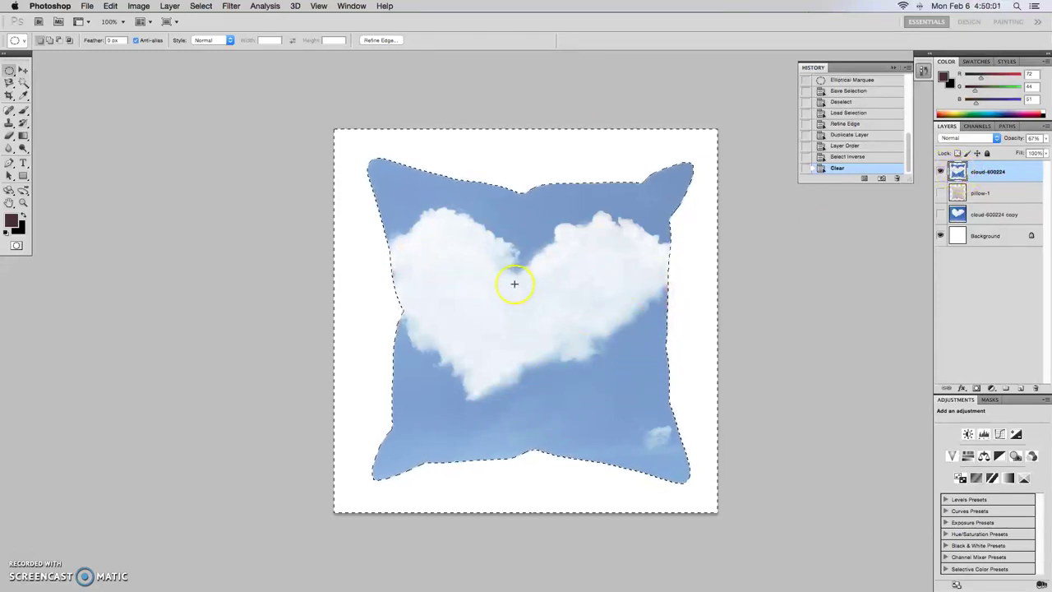
left_click(201, 6)
left_click(209, 29)
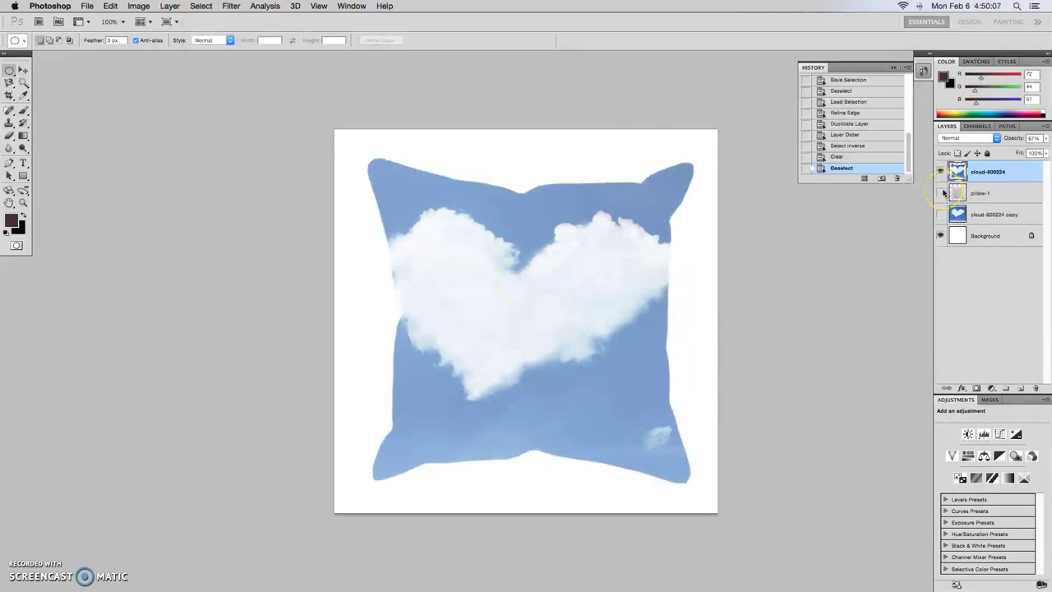
Step: Show the pillow-1 layer and set the cloud layer's opacity to 80%
left_click(943, 194)
left_click(943, 194)
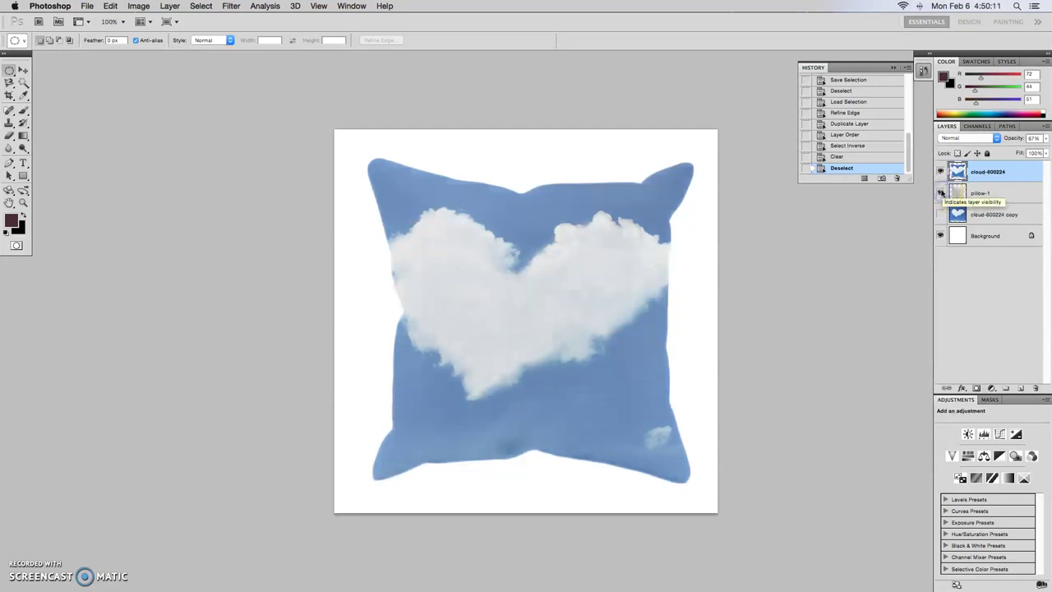
left_click(992, 196)
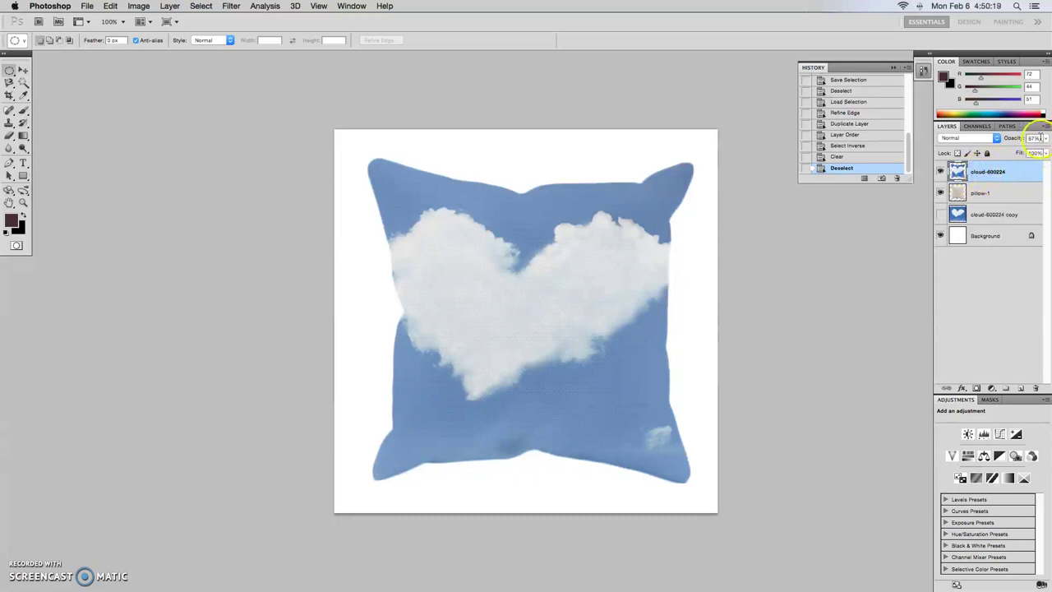
left_click(997, 171)
left_click(1046, 140)
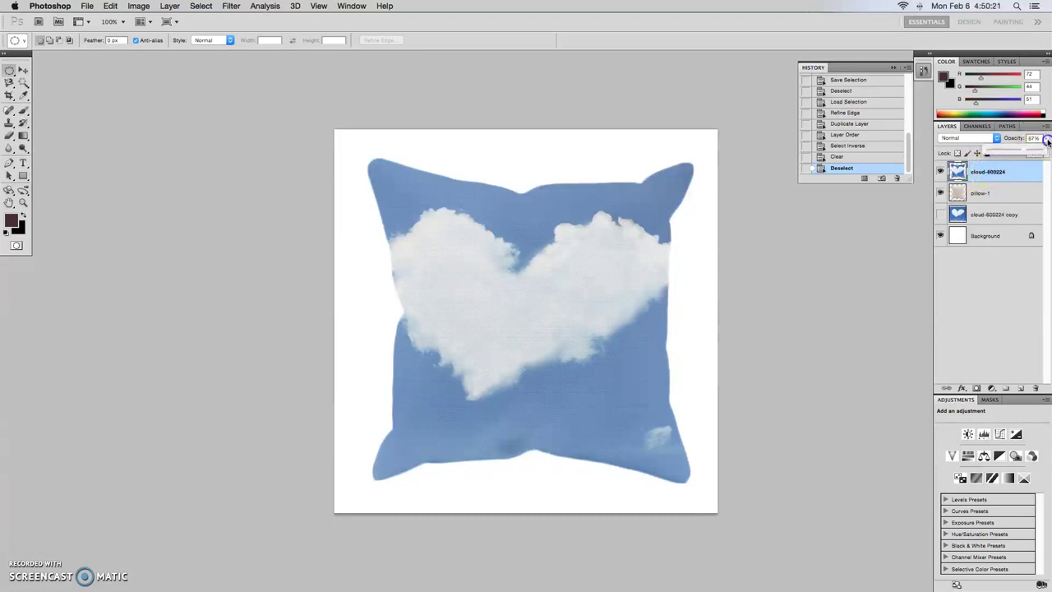
left_click_drag(1026, 149, 1049, 148)
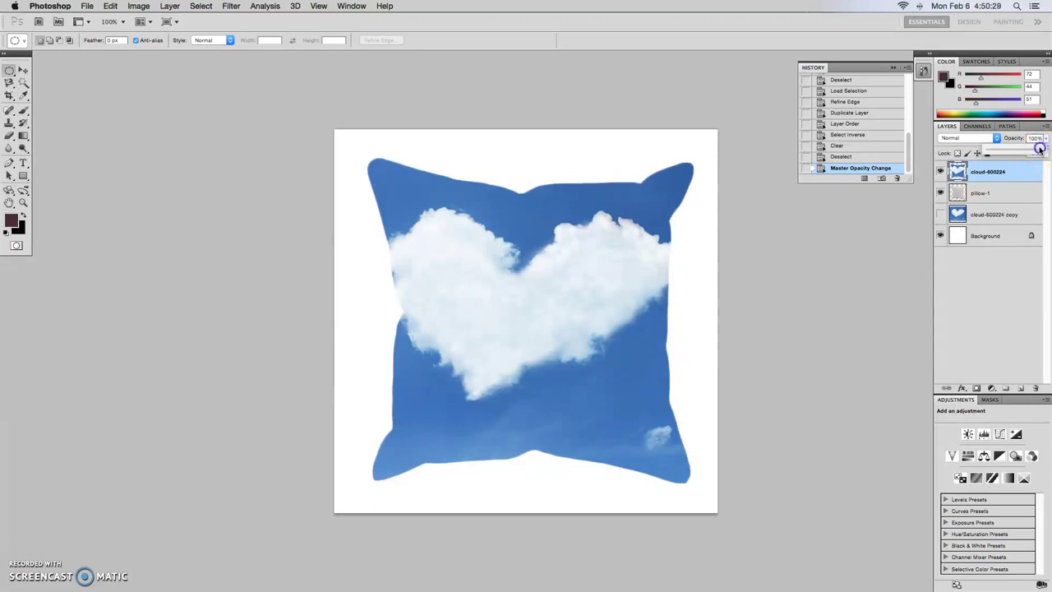
left_click_drag(1033, 149, 1031, 151)
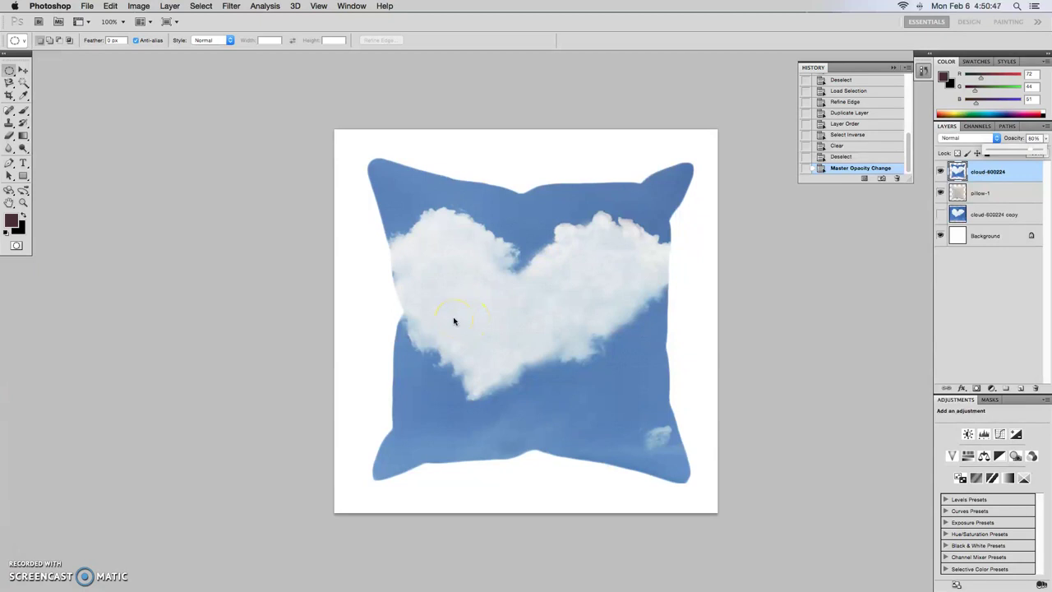
left_click(300, 285)
Step: Add a new empty layer on top named 'SHADING'
left_click(1000, 175)
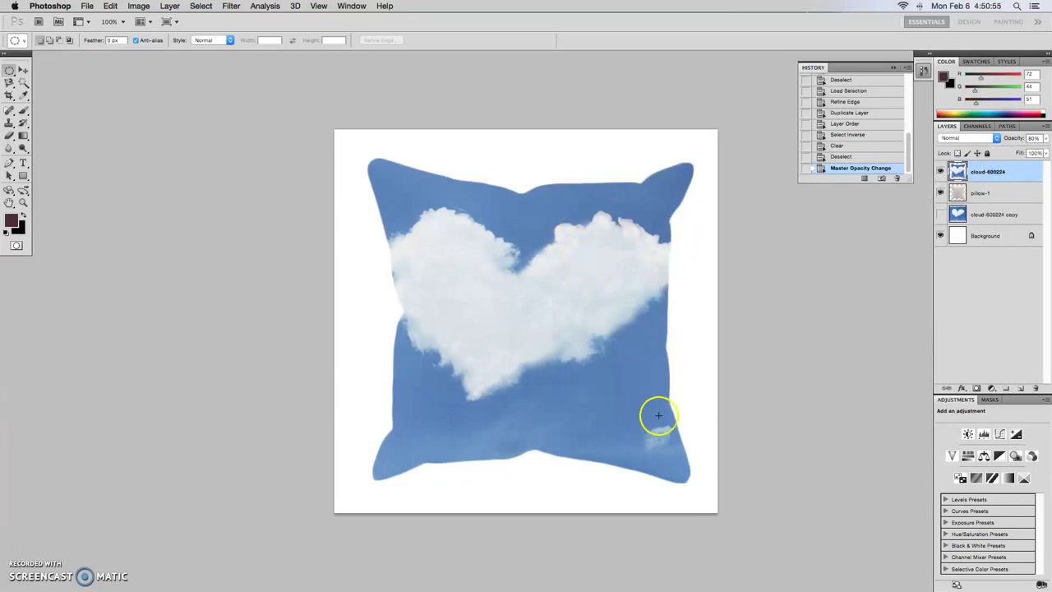
left_click(1021, 388)
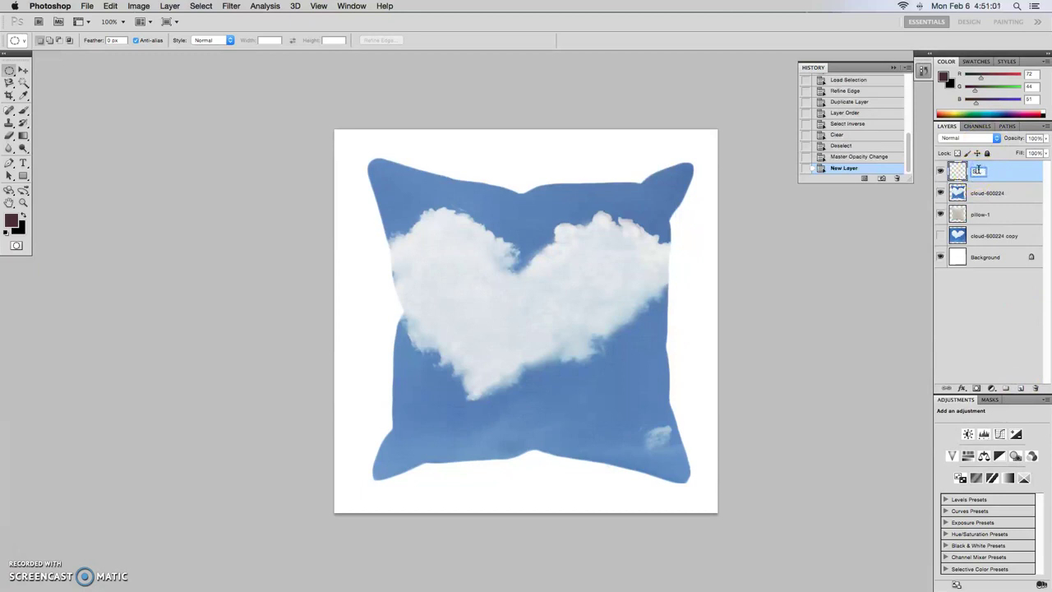
left_click(979, 170)
type("SHADING")
key("Return")
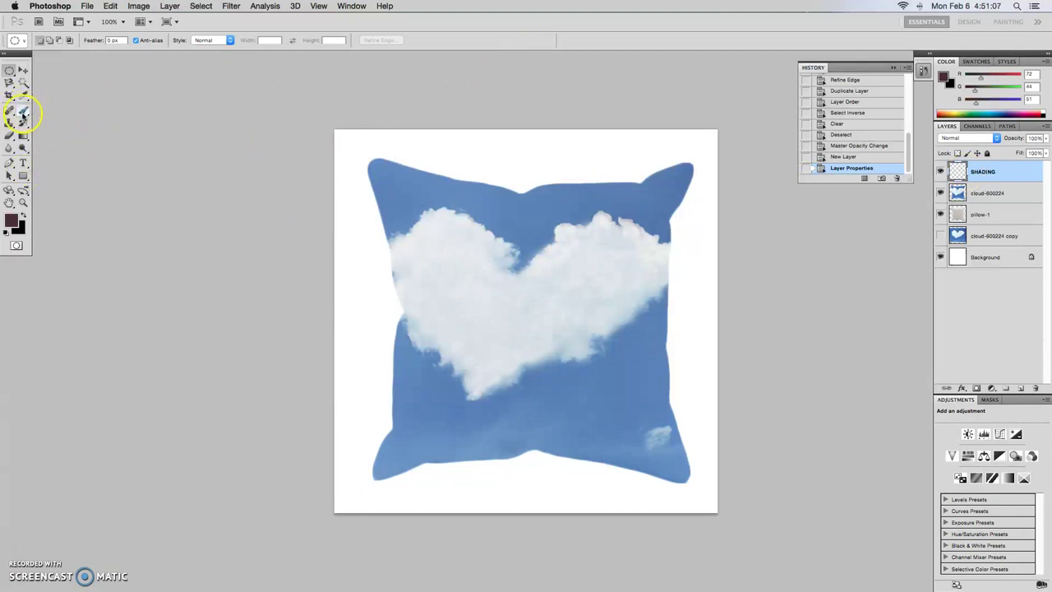
Step: Pick the Brush with black and paint test strokes, lowering brush opacity to 17%
left_click(23, 112)
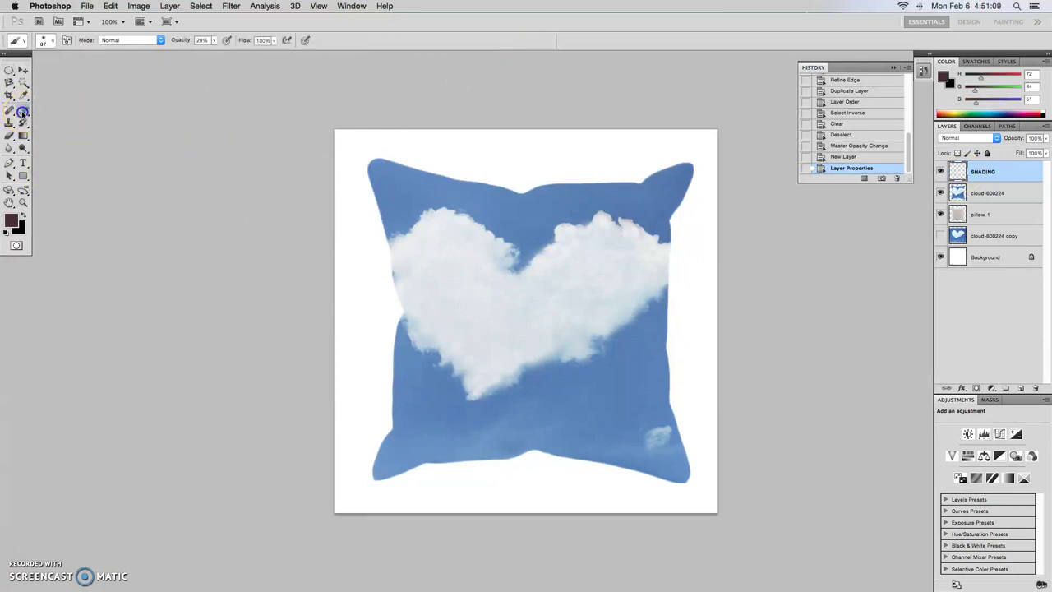
left_click(25, 216)
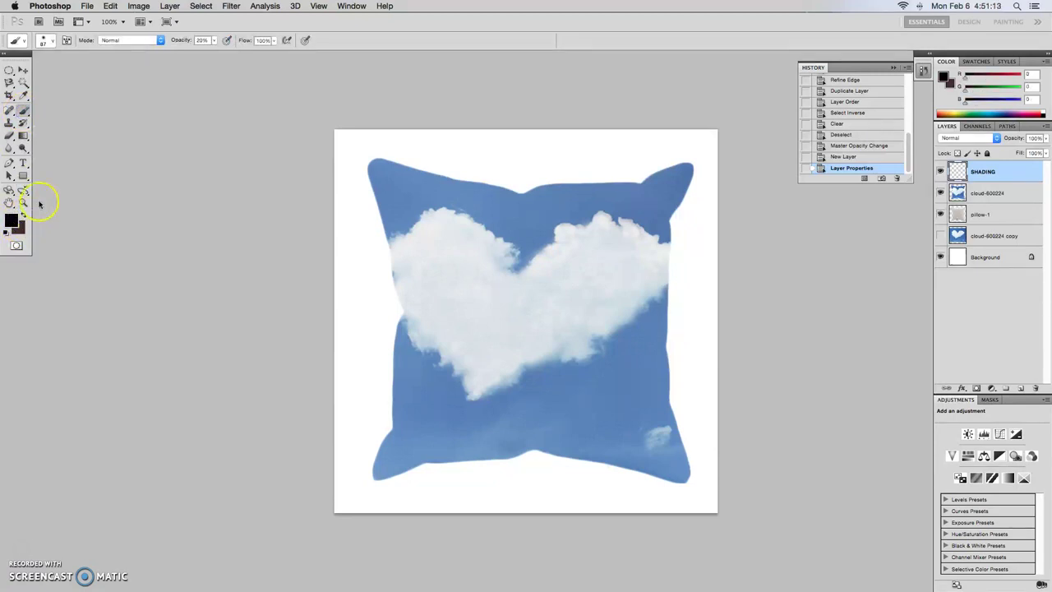
left_click(215, 42)
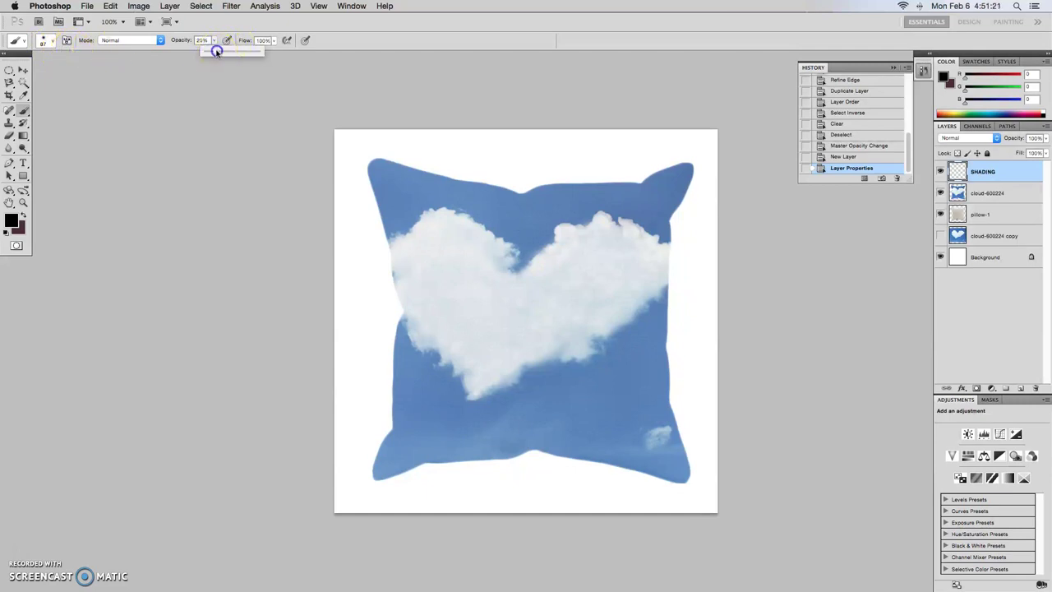
mouse_move(539, 152)
left_mouse_down()
mouse_move(477, 156)
mouse_move(459, 176)
mouse_move(548, 243)
mouse_move(465, 277)
left_mouse_up()
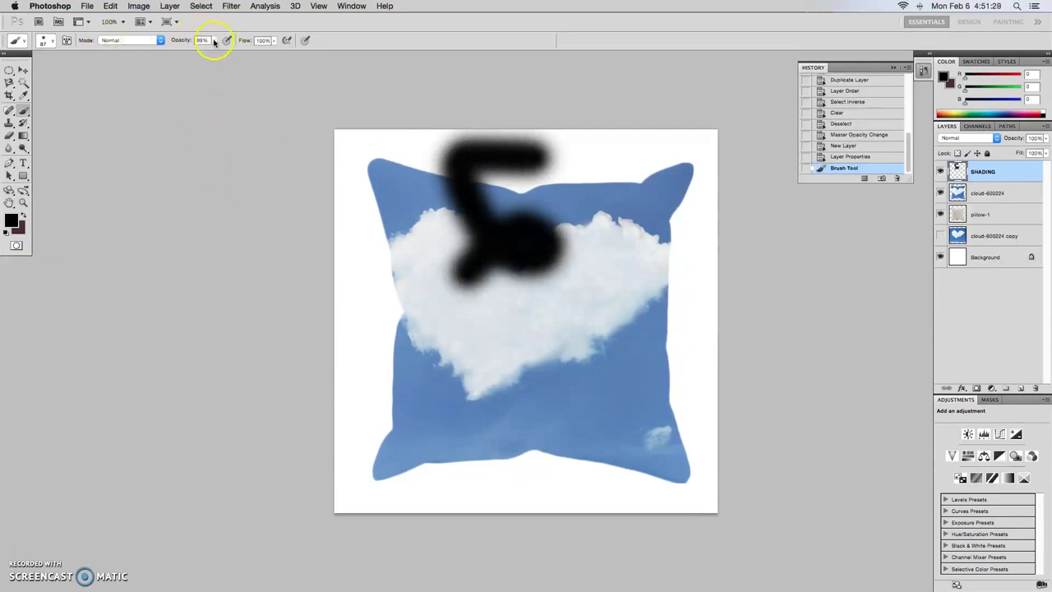
left_click_drag(214, 43, 169, 52)
mouse_move(448, 314)
left_mouse_down()
mouse_move(555, 357)
mouse_move(484, 360)
mouse_move(555, 357)
mouse_move(563, 386)
mouse_move(452, 365)
left_mouse_up()
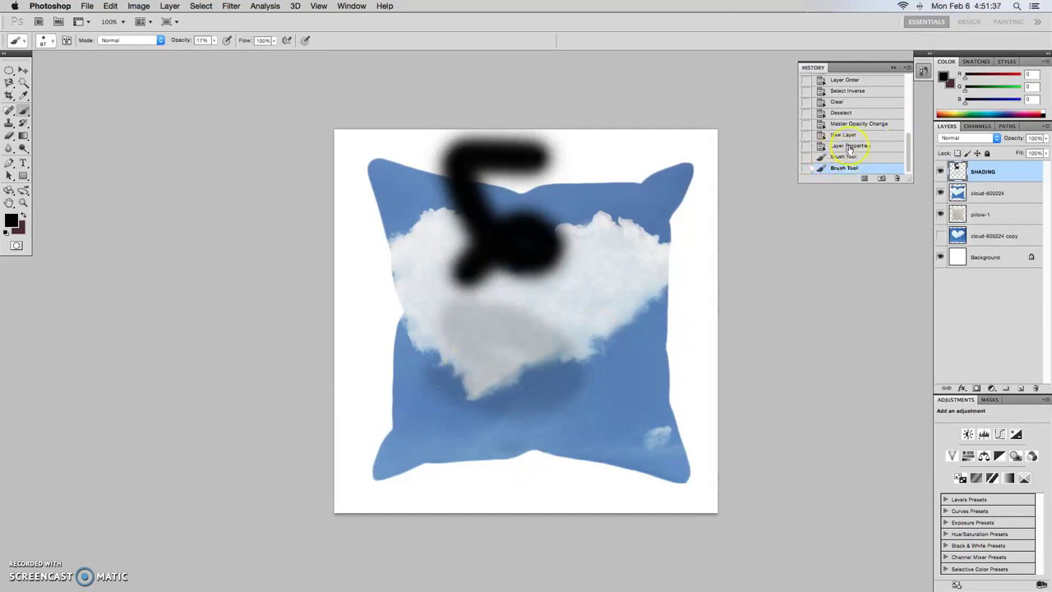
Step: Set brush hardness to 100%, dab test shading on the left edge, then revert the strokes in History
scroll(487, 214, "right", 2)
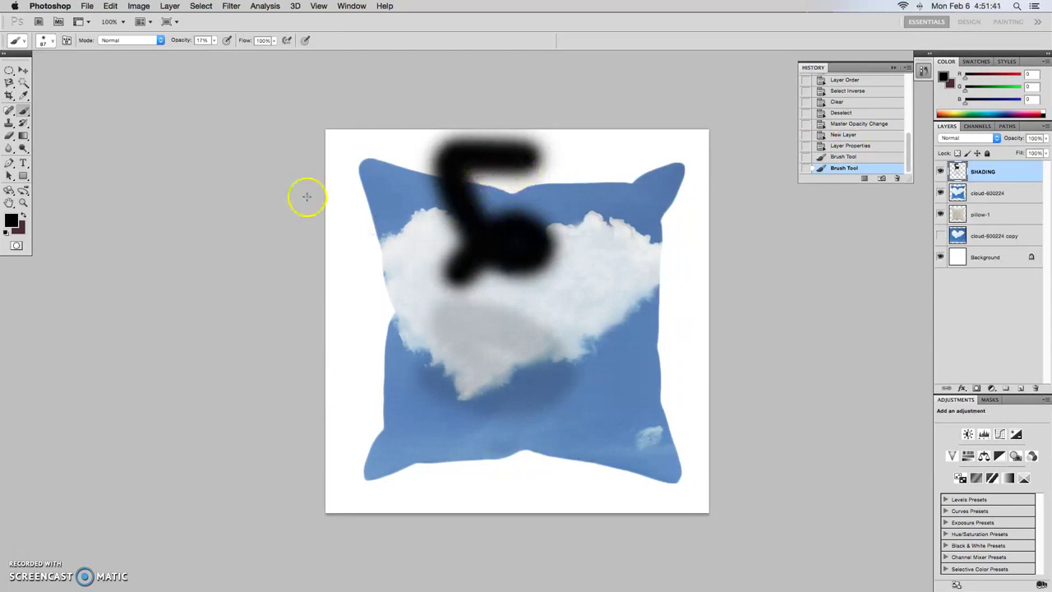
left_click(52, 41)
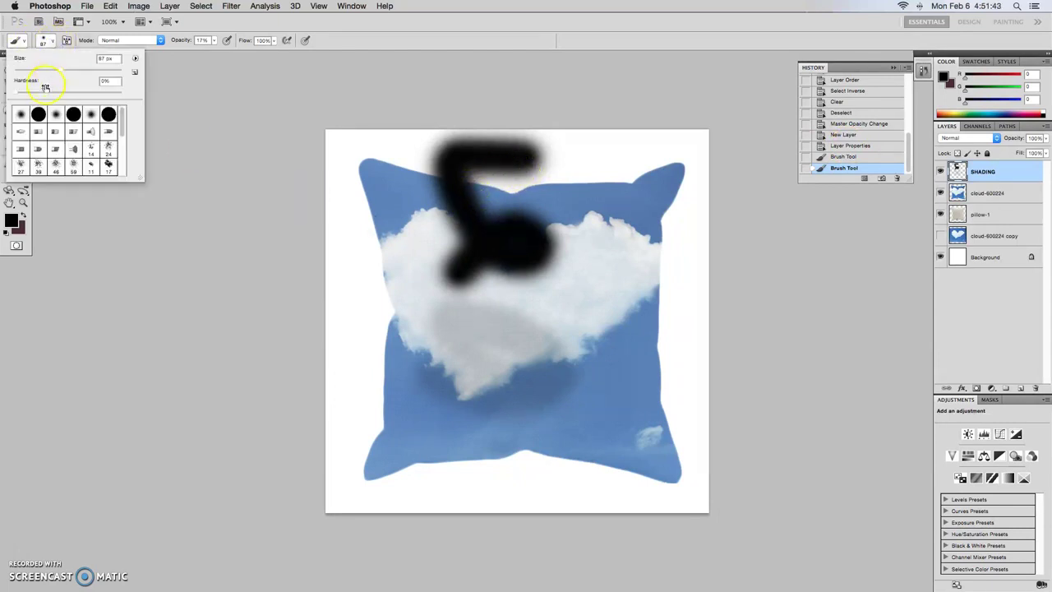
left_click(11, 93)
left_click_drag(21, 92, 133, 93)
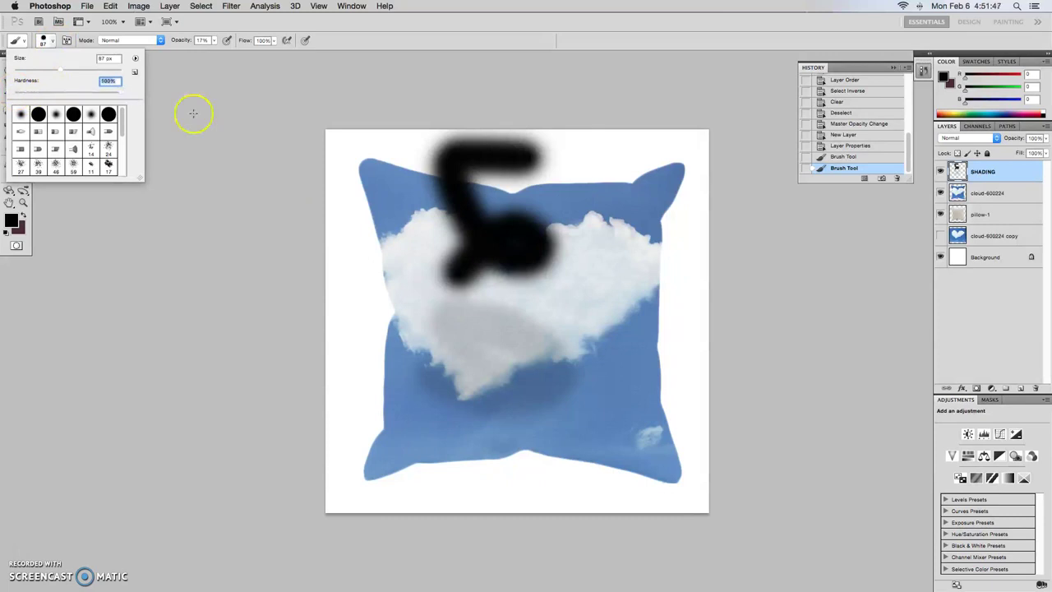
left_click(366, 154)
left_click(375, 177)
left_click_drag(361, 232, 352, 260)
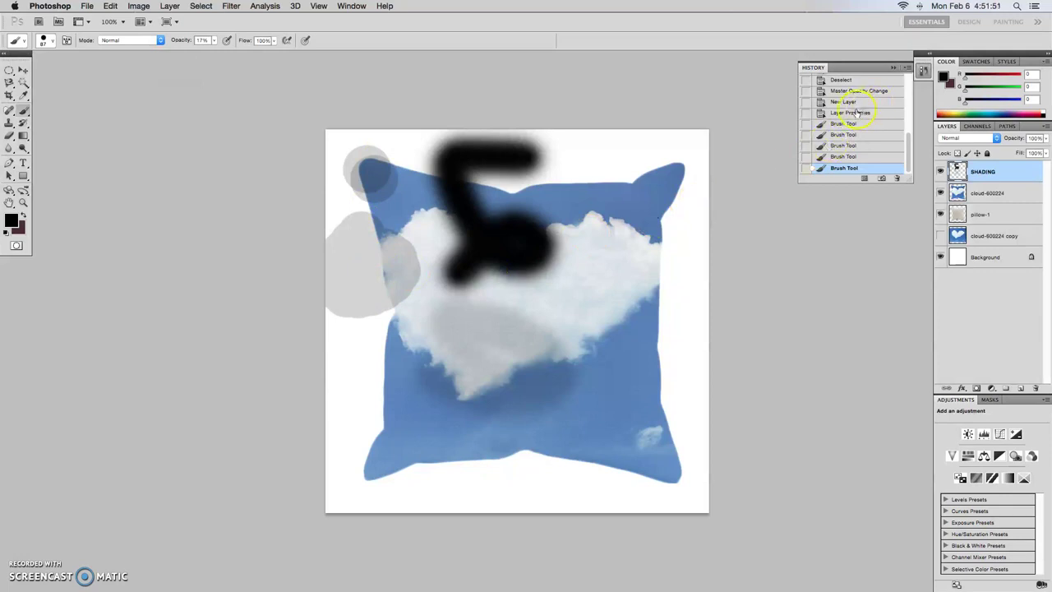
left_click(853, 112)
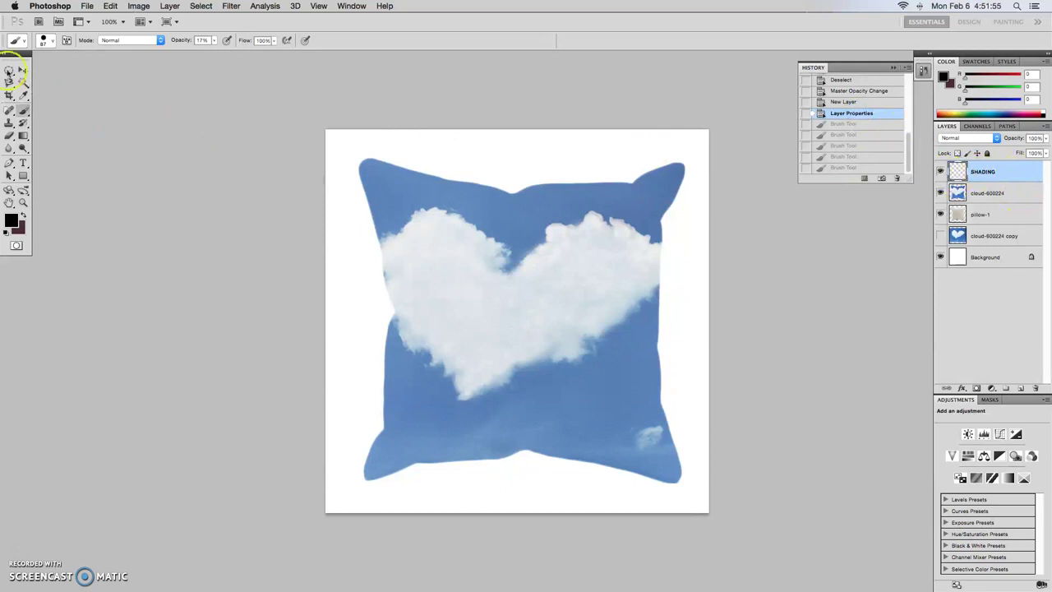
Step: Set the brush to 0% hardness and 81 px, undoing a bad stroke on the left edge
left_click(48, 41)
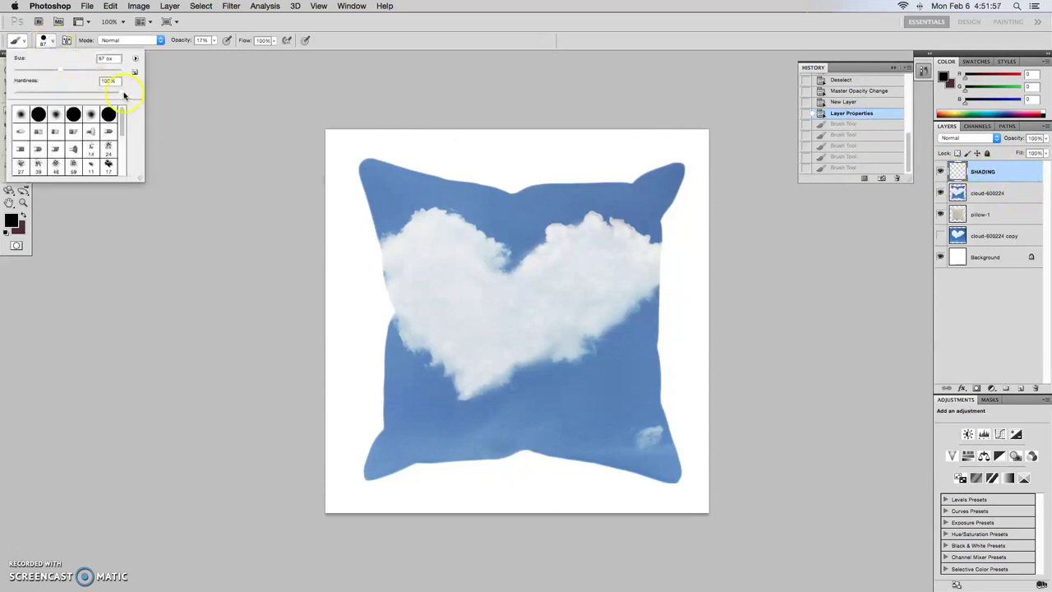
left_click_drag(124, 96, 11, 97)
left_click_drag(60, 71, 53, 70)
left_click_drag(398, 319, 399, 329)
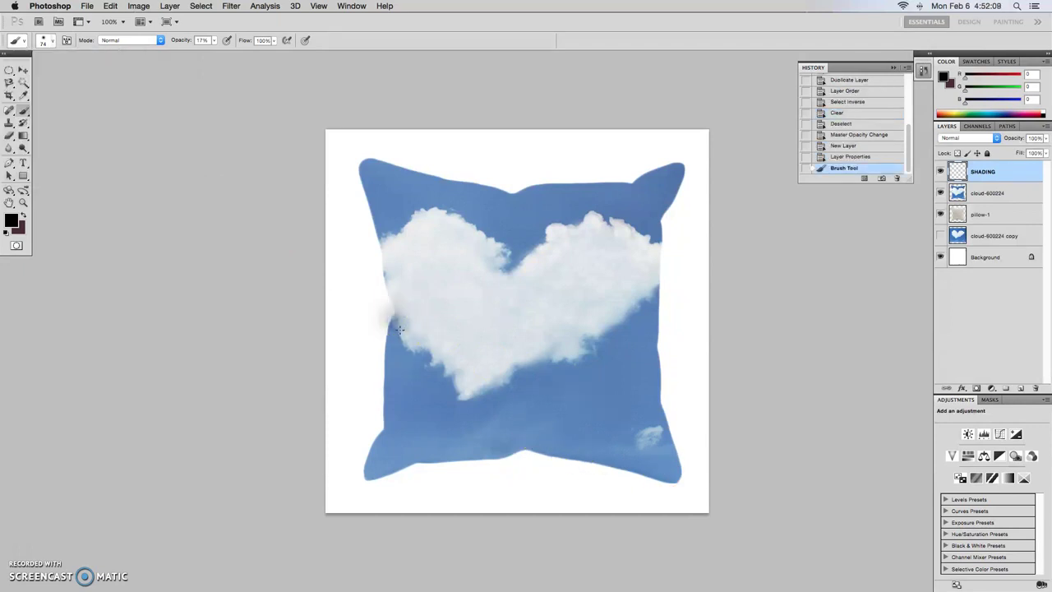
left_click(108, 10)
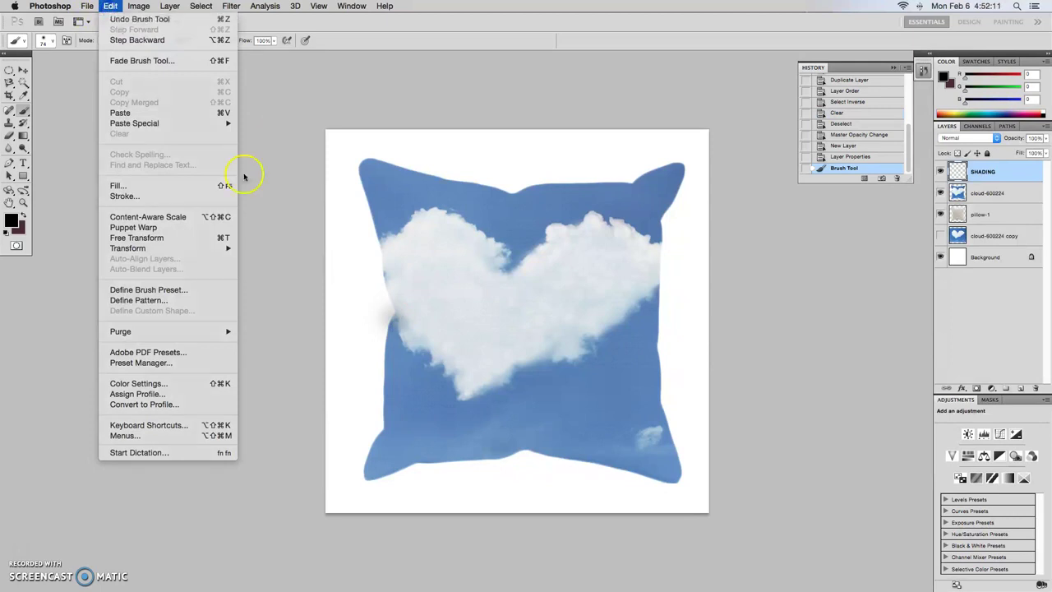
key("super+z")
left_click(401, 323)
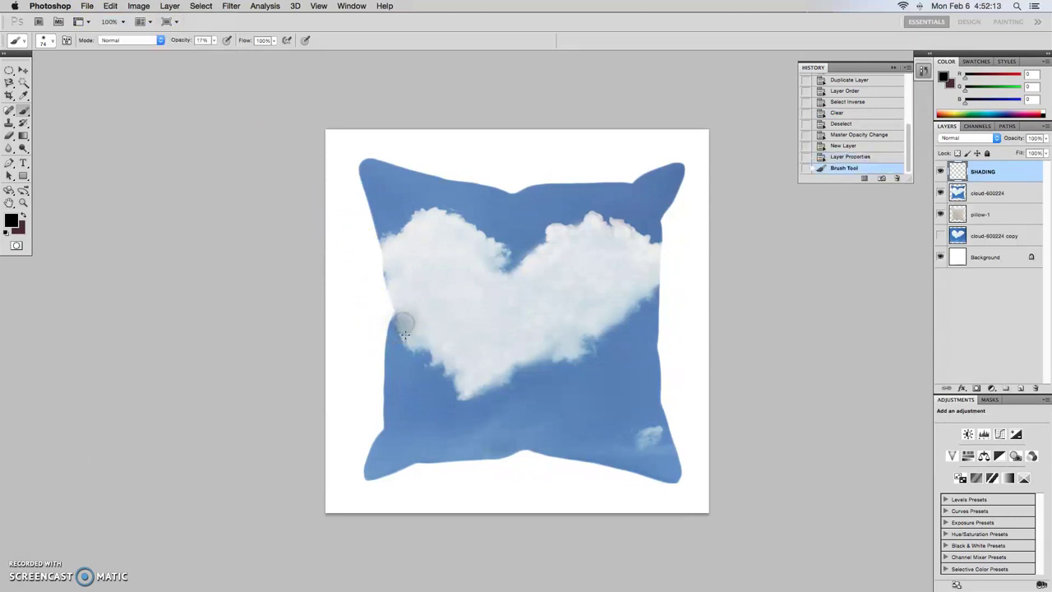
Step: Paint soft shading near the top centre, along the bottom and right edges, and the lower-right corner
left_click(516, 201)
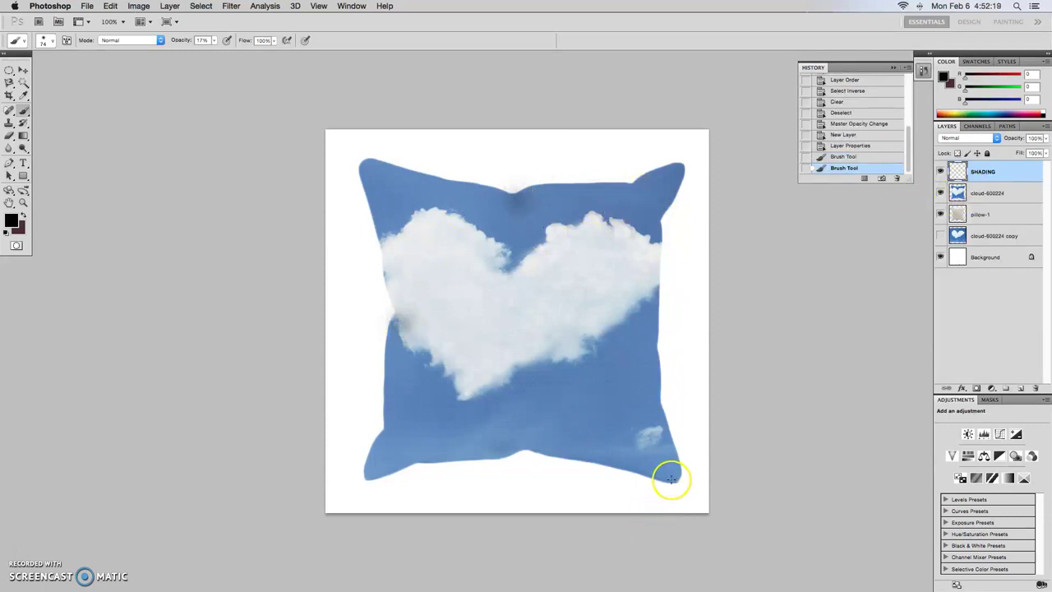
mouse_move(671, 475)
left_mouse_down()
mouse_move(550, 439)
mouse_move(418, 456)
mouse_move(368, 473)
left_mouse_up()
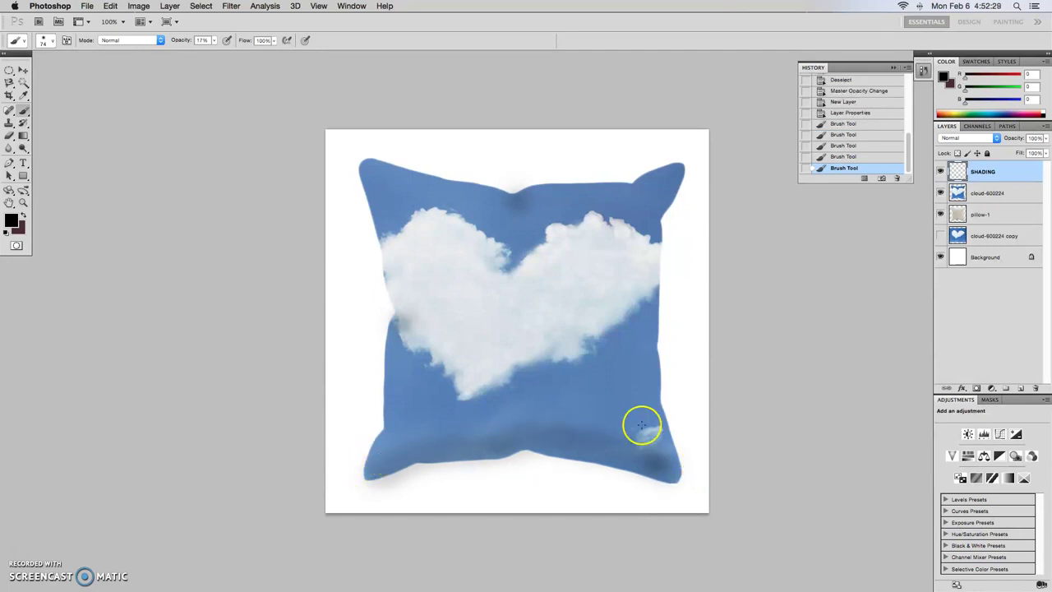
mouse_move(672, 457)
left_mouse_down()
mouse_move(651, 393)
mouse_move(647, 230)
mouse_move(660, 199)
left_mouse_up()
left_click(669, 177)
mouse_move(639, 460)
left_mouse_down()
mouse_move(639, 418)
mouse_move(625, 431)
mouse_move(626, 421)
left_mouse_up()
scroll(559, 441, "right", 5)
scroll(503, 371, "right", 1)
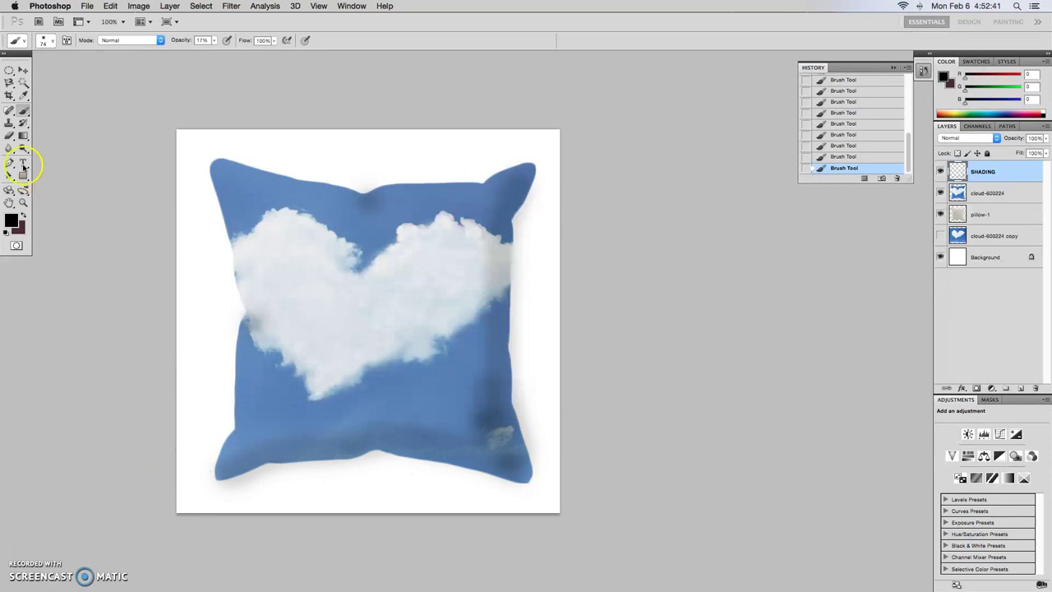
Step: Switch to the Eraser with a soft brush, sized to 114 px after a test dab at the bottom
left_click(10, 135)
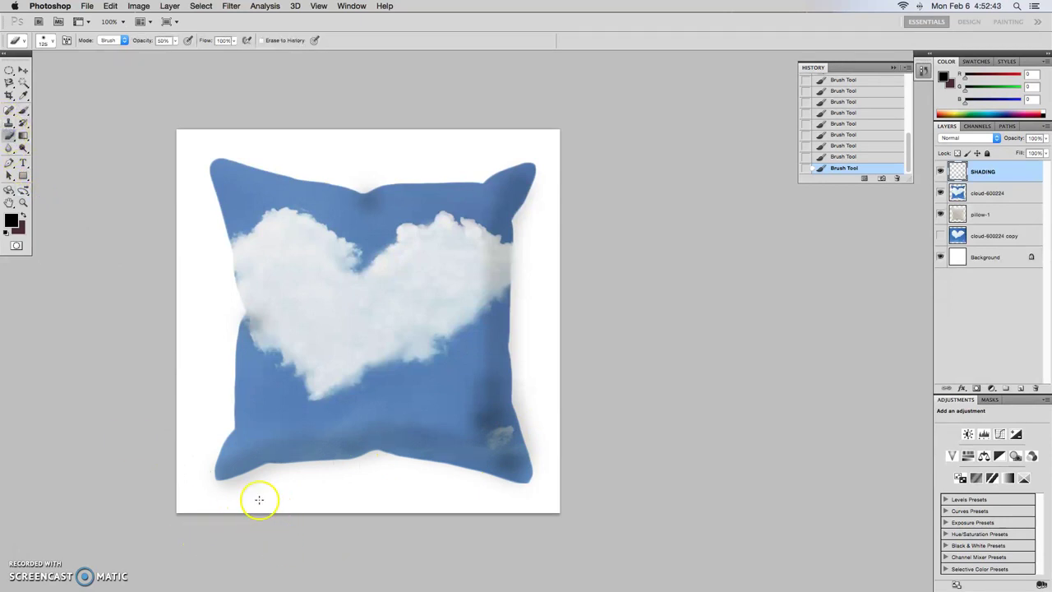
key("bracketright")
key("bracketright")
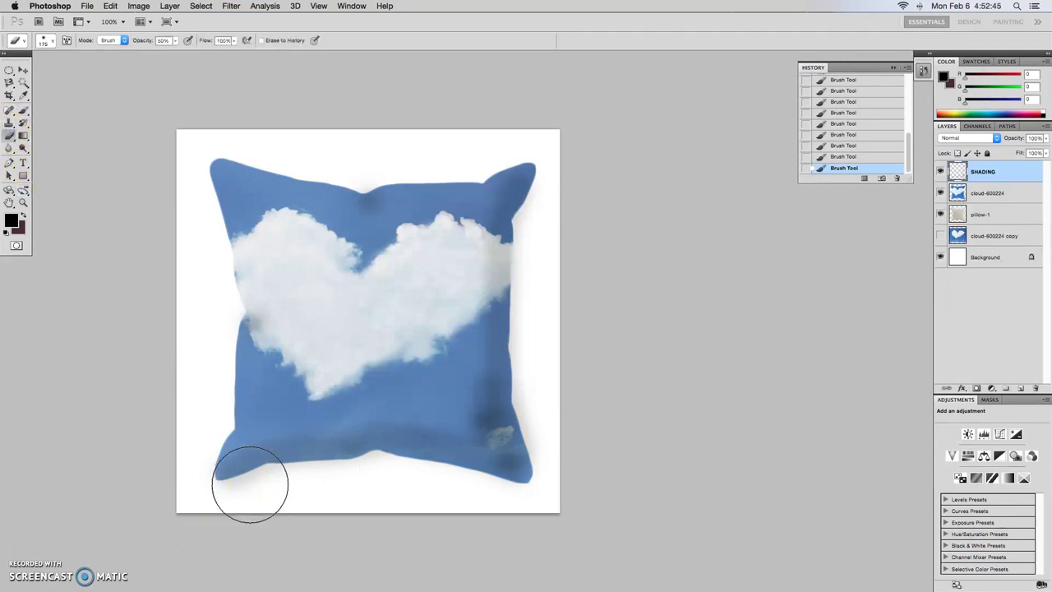
key("bracketleft")
key("bracketleft")
key("bracketleft")
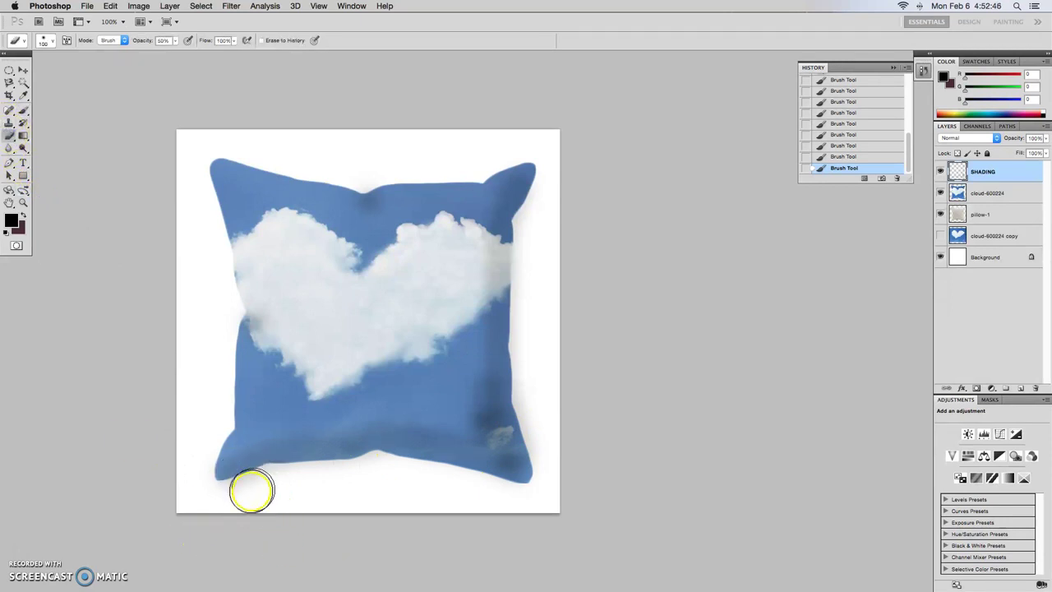
left_click(51, 43)
left_click_drag(66, 70, 51, 70)
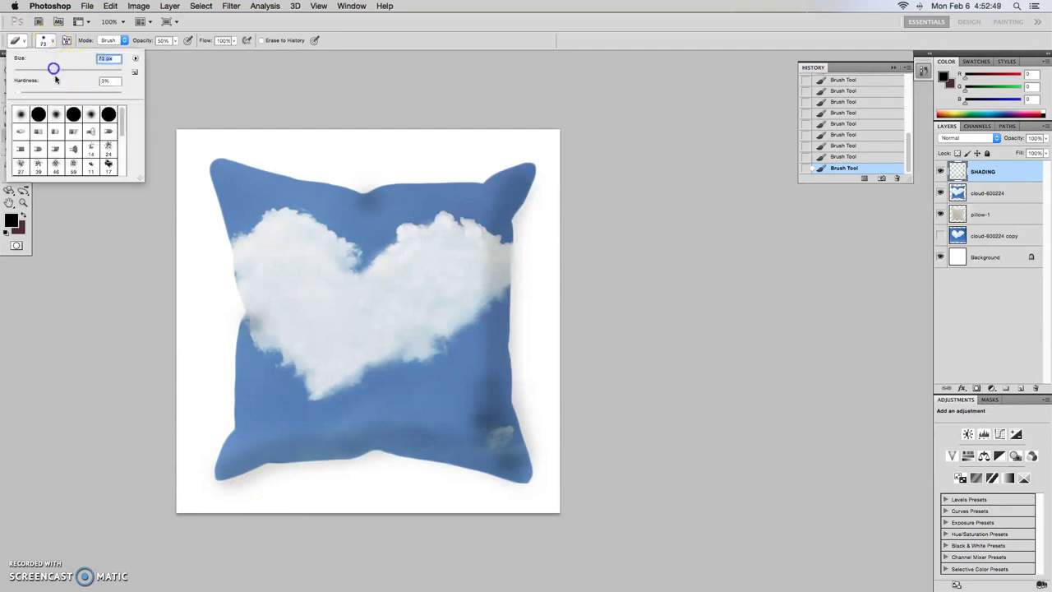
left_click(253, 475)
left_click(252, 477)
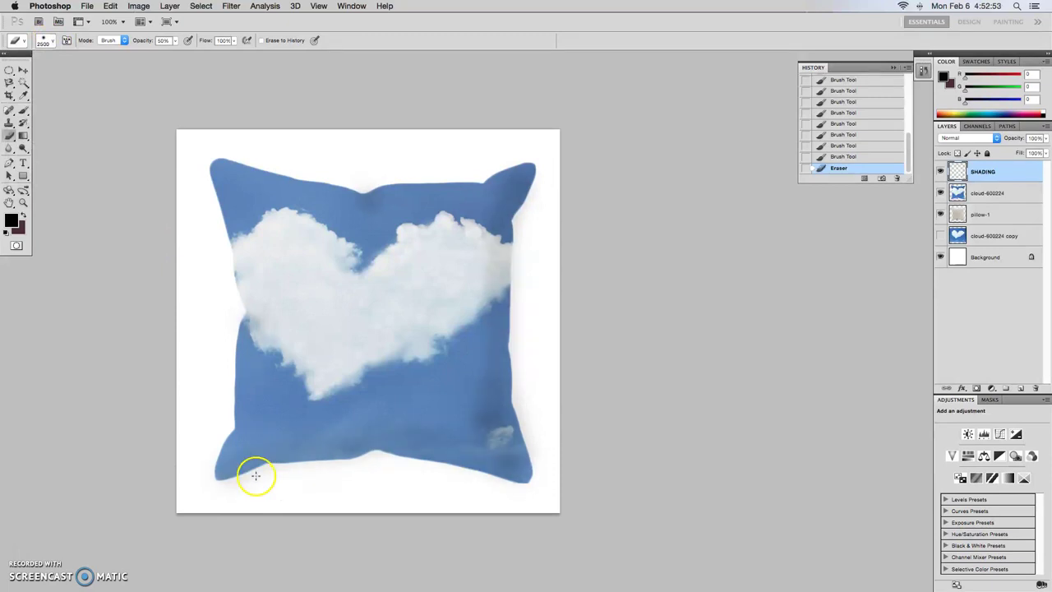
left_click(52, 41)
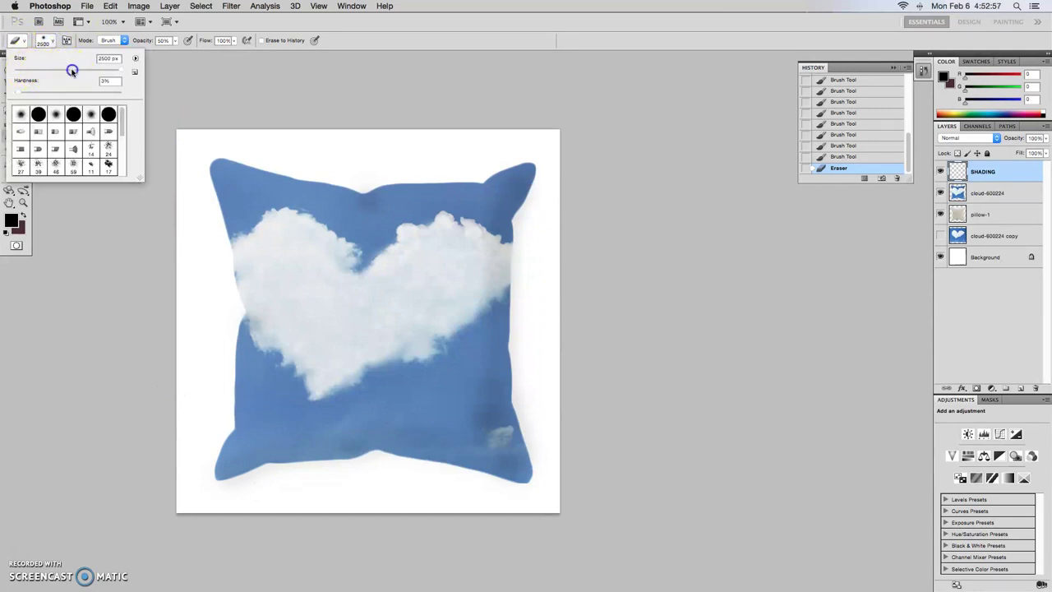
left_click_drag(73, 72, 72, 73)
key("Return")
Step: At 84% opacity, erase shading along the pillow's bottom, right and top edges
left_click_drag(293, 441, 270, 471)
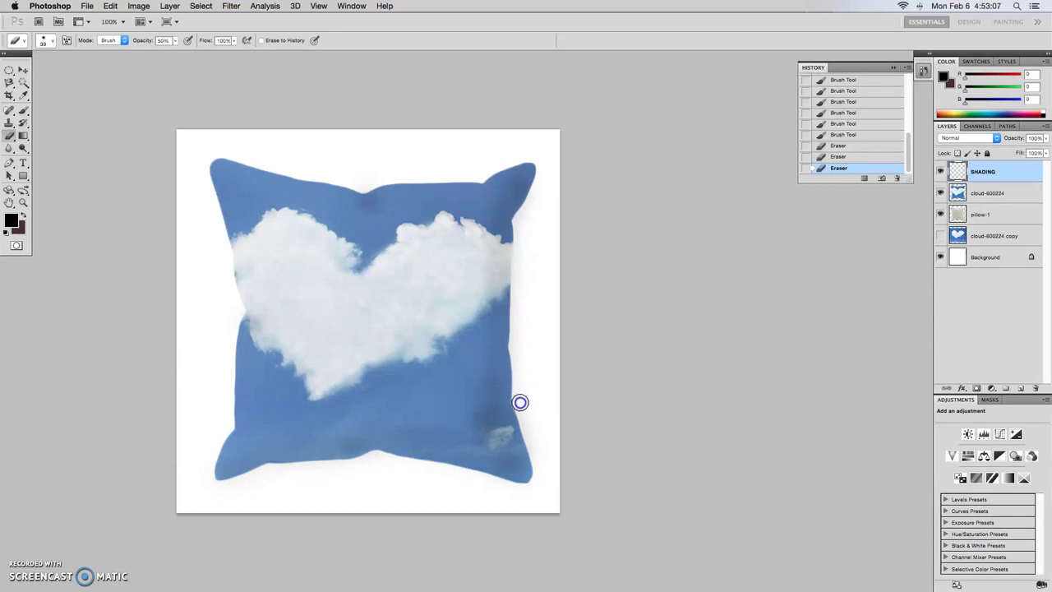
left_click(176, 42)
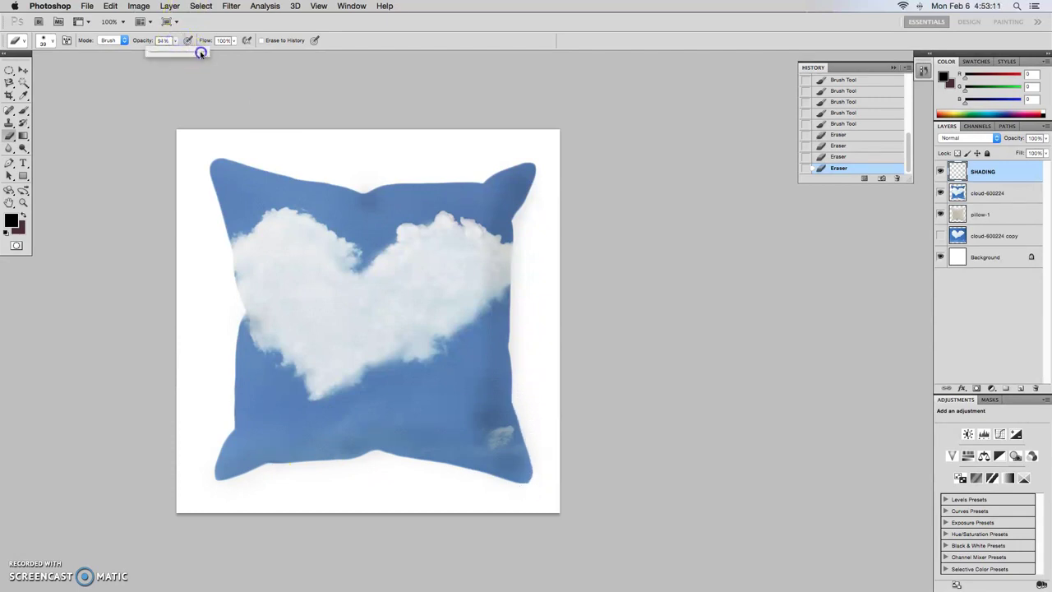
left_click(360, 180)
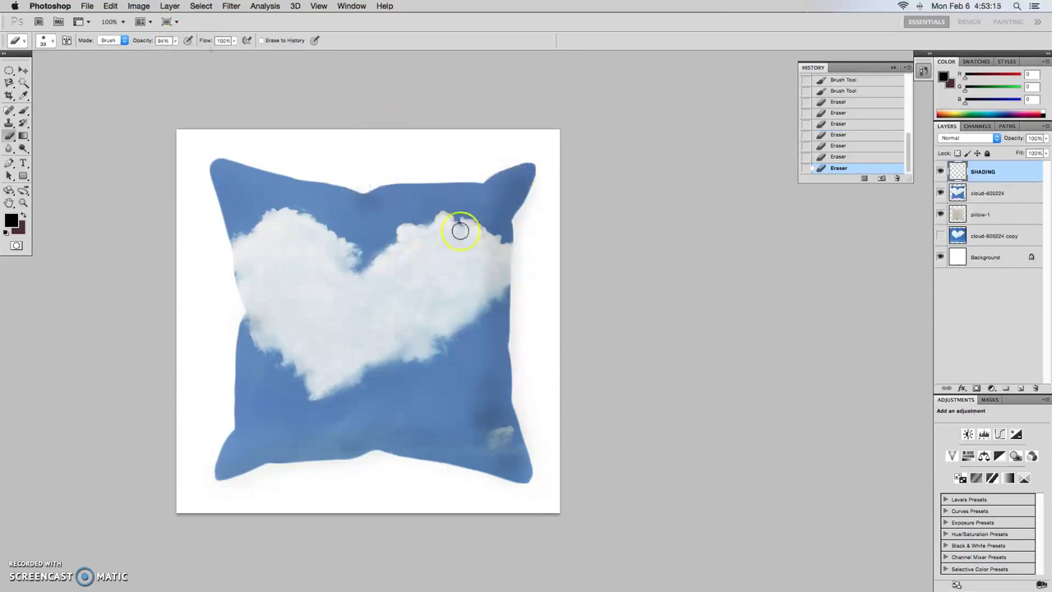
mouse_move(460, 225)
left_mouse_down()
mouse_move(481, 257)
mouse_move(525, 247)
mouse_move(521, 219)
mouse_move(519, 283)
mouse_move(525, 219)
left_mouse_up()
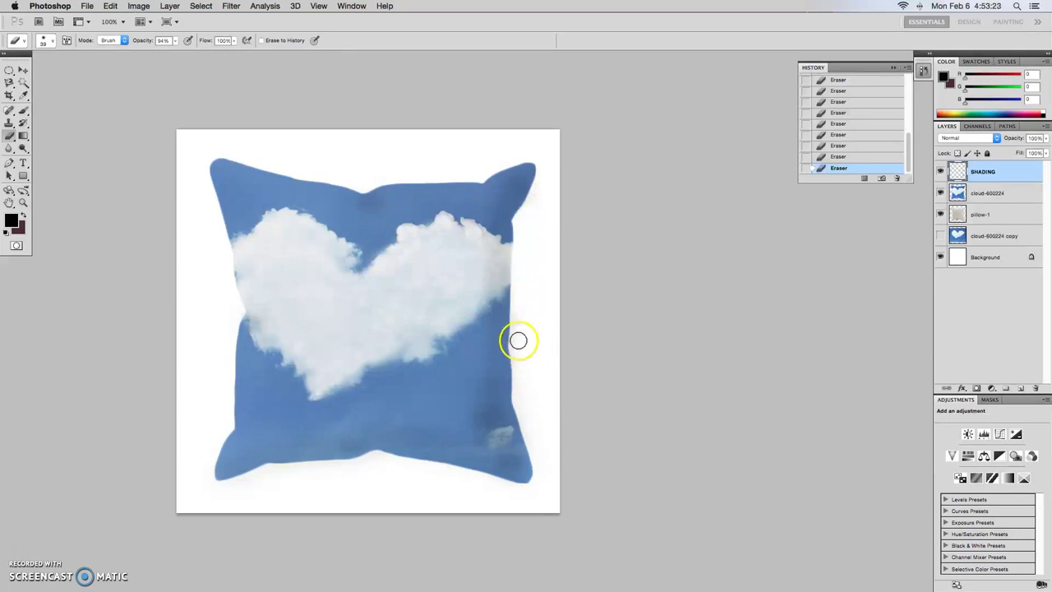
left_click_drag(518, 340, 518, 349)
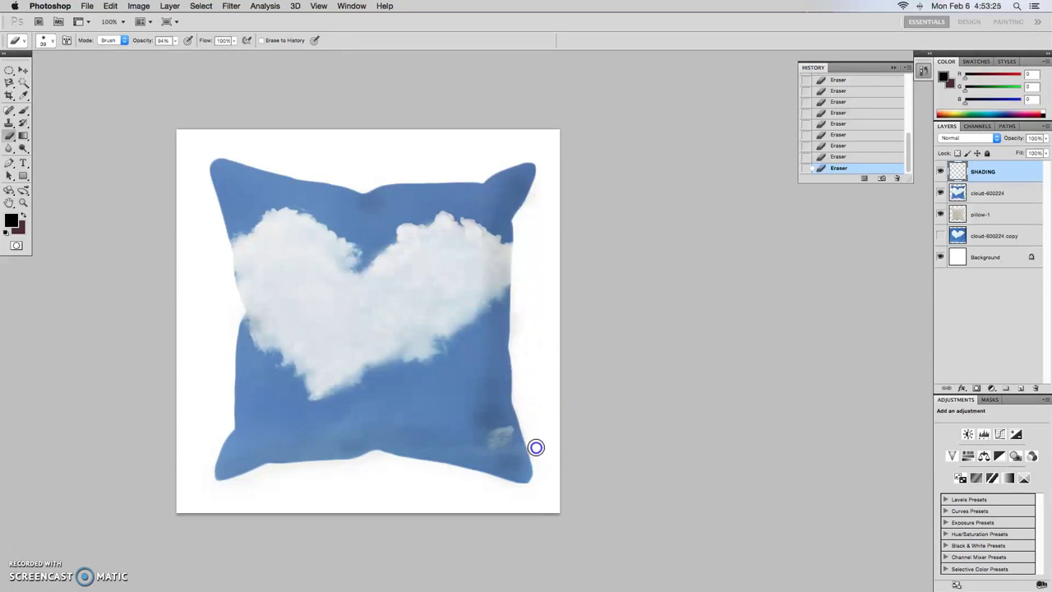
mouse_move(346, 468)
left_mouse_down()
mouse_move(375, 458)
mouse_move(356, 468)
left_mouse_up()
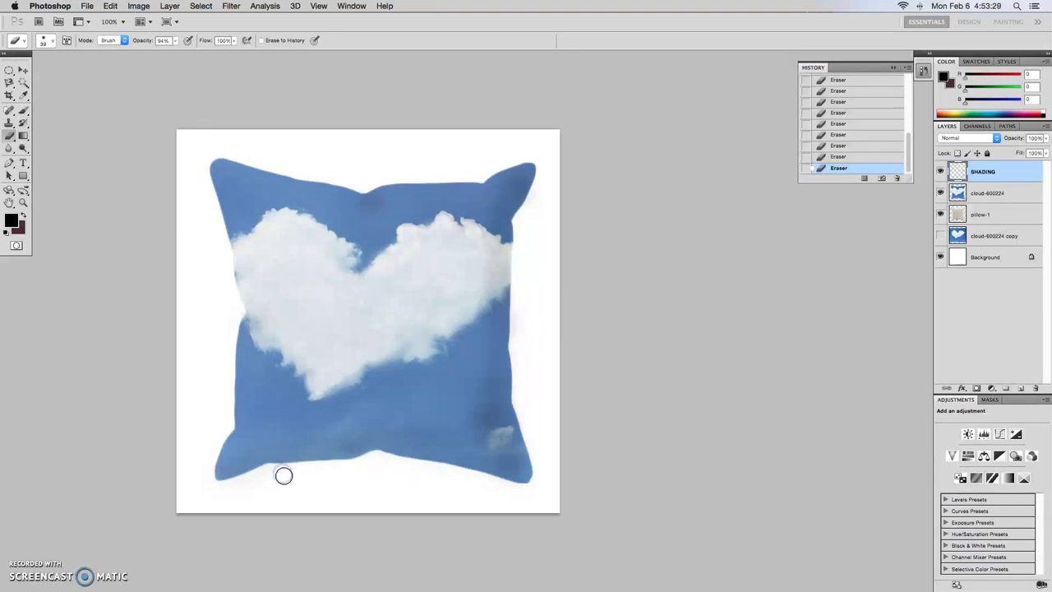
left_click_drag(283, 475, 307, 470)
Step: Brush shading into the bottom-right corner, then set SHADING to Overlay at 54% opacity
left_click(23, 109)
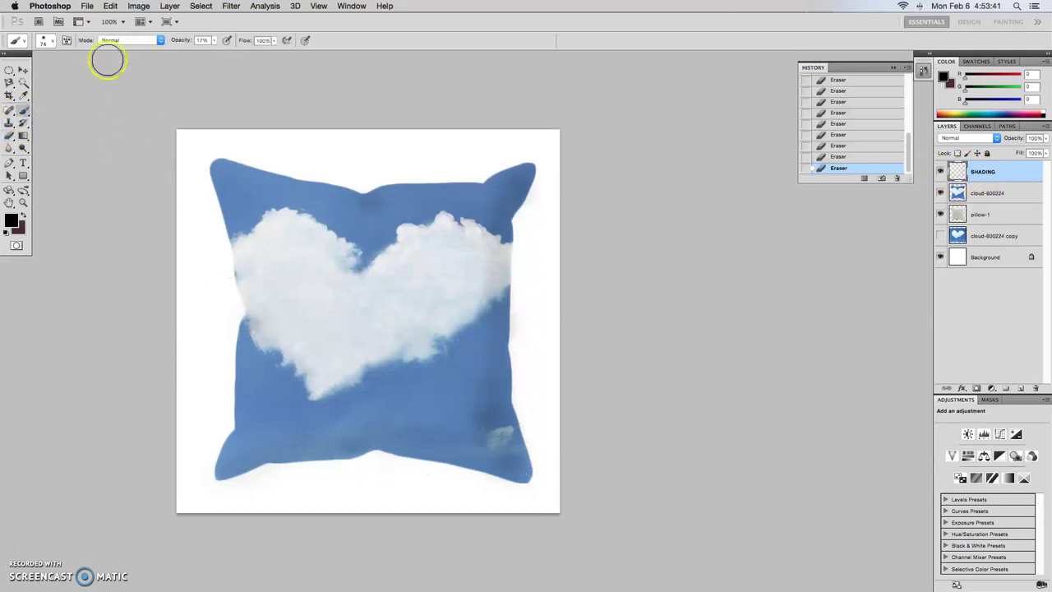
mouse_move(484, 421)
left_mouse_down()
mouse_move(498, 461)
mouse_move(453, 441)
mouse_move(355, 435)
mouse_move(282, 439)
mouse_move(216, 471)
left_mouse_up()
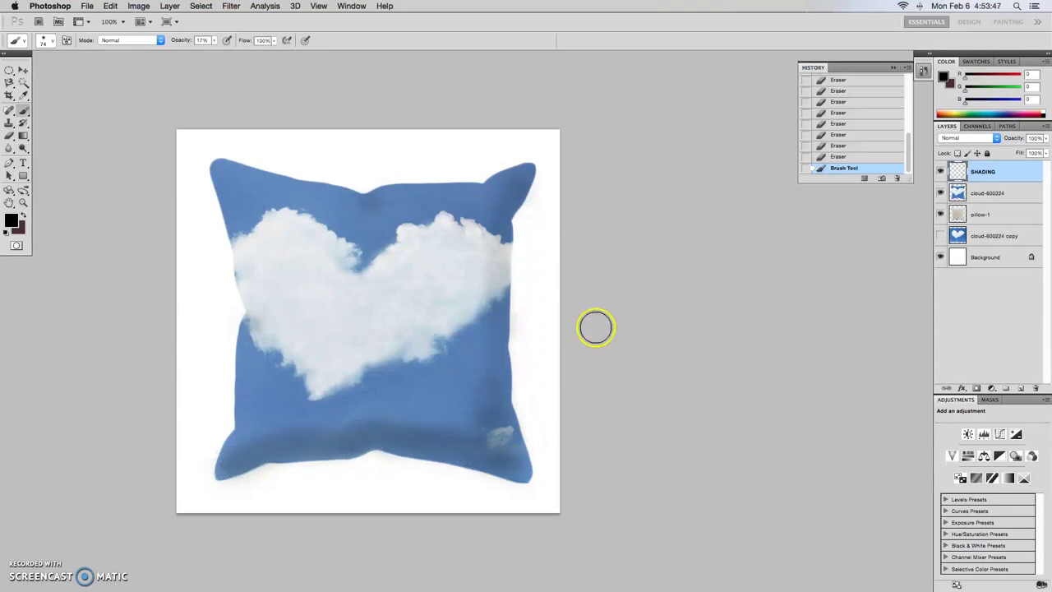
left_click(981, 139)
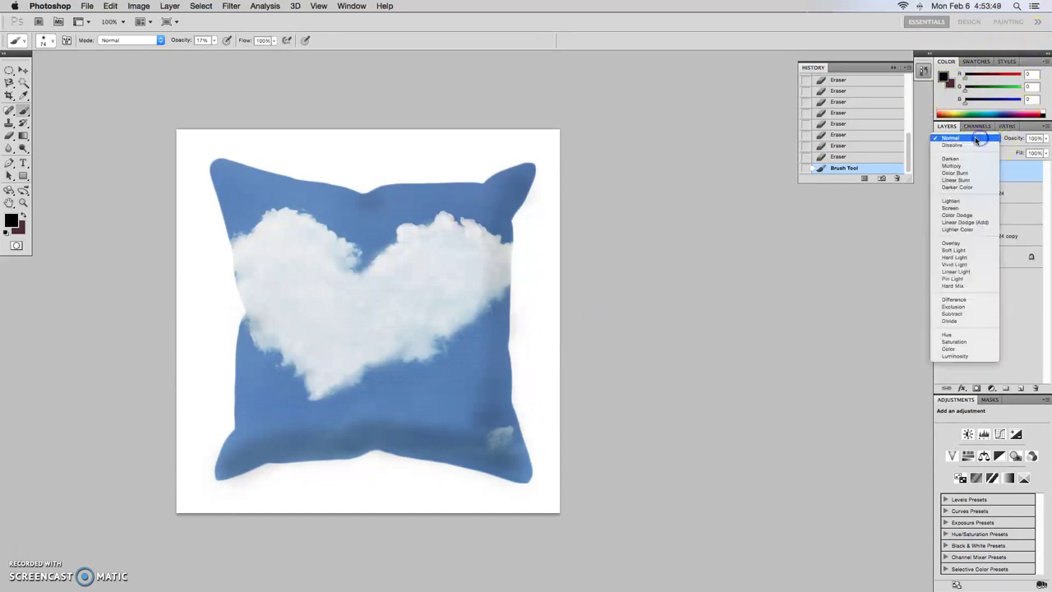
left_click(951, 201)
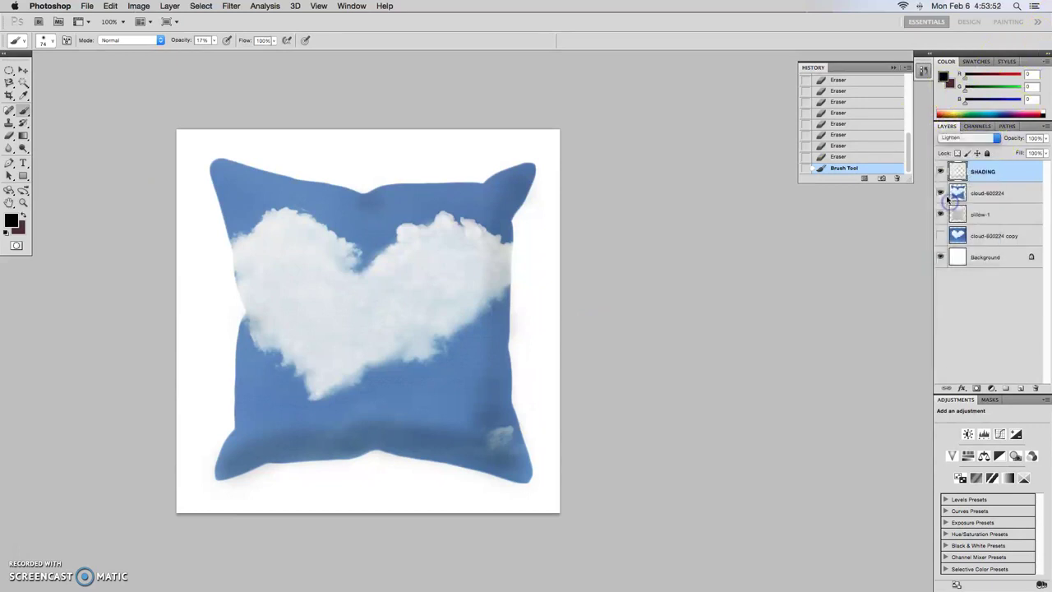
left_click(958, 138)
left_click(953, 179)
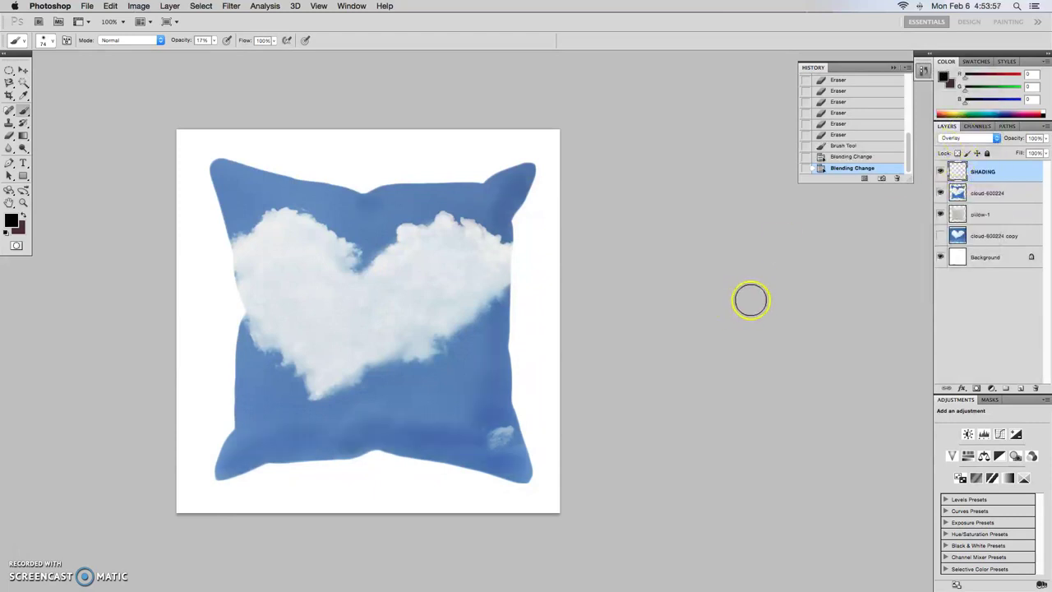
left_click(1046, 138)
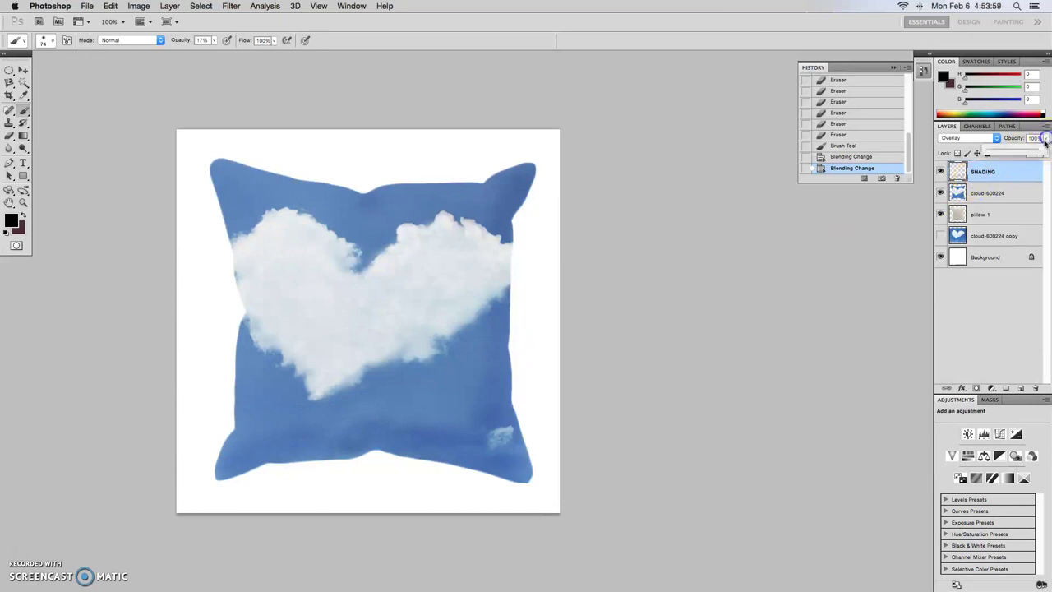
left_click(1018, 153)
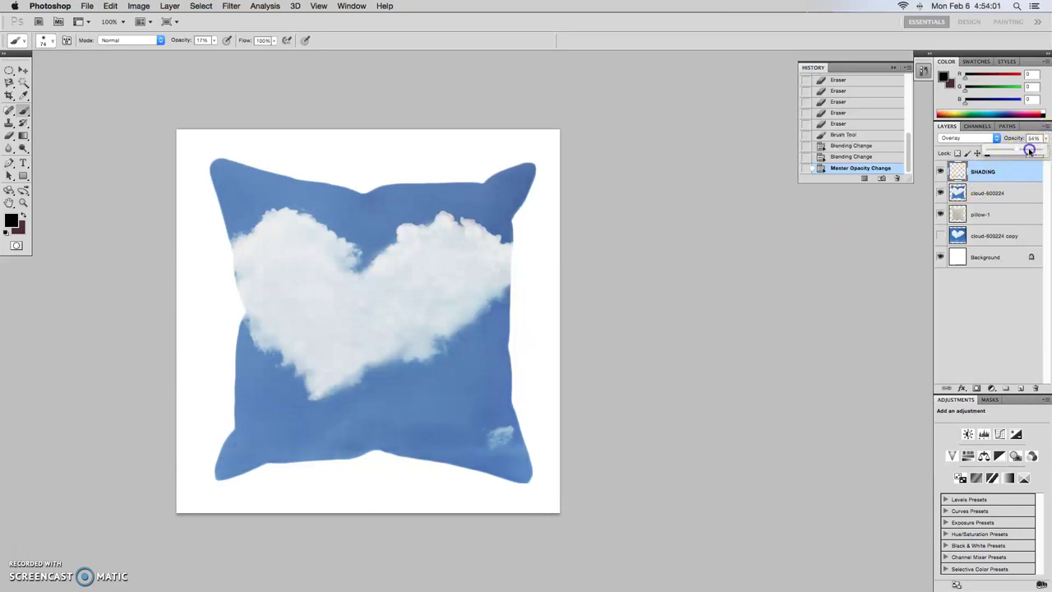